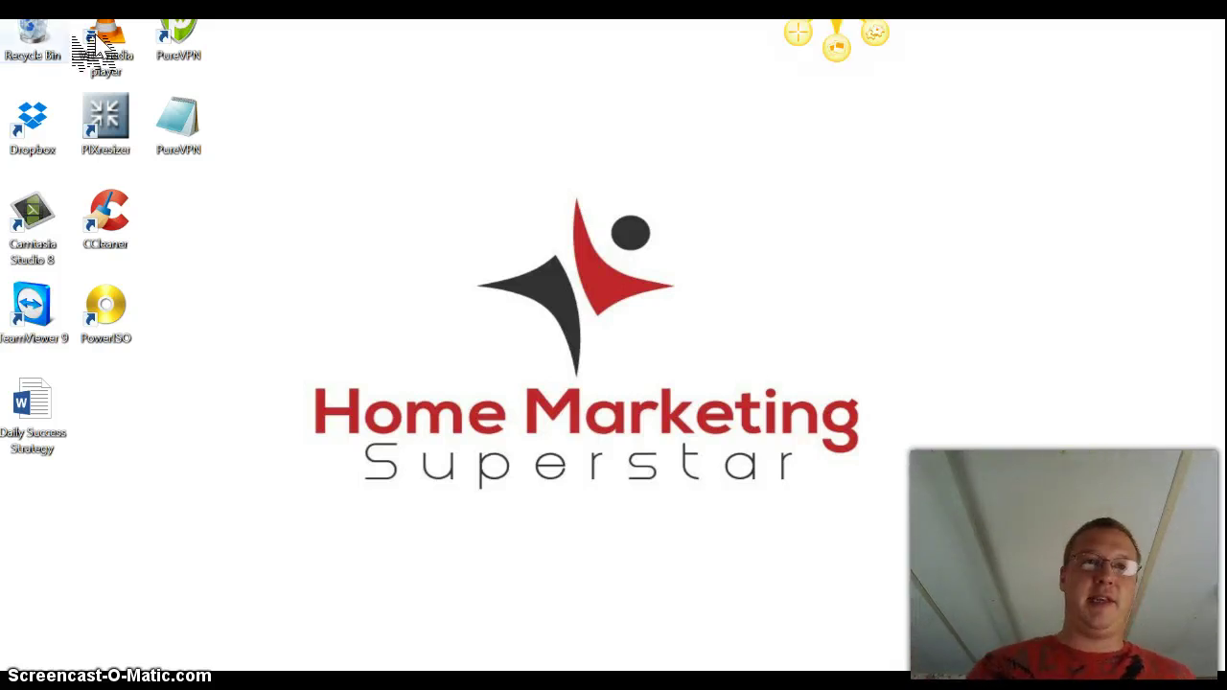
Go to Documents > Ad Posting Tools > New FB Groups Poster in File Explorer and launch FB Groups Poster_locked.
mouse_move(177, 671)
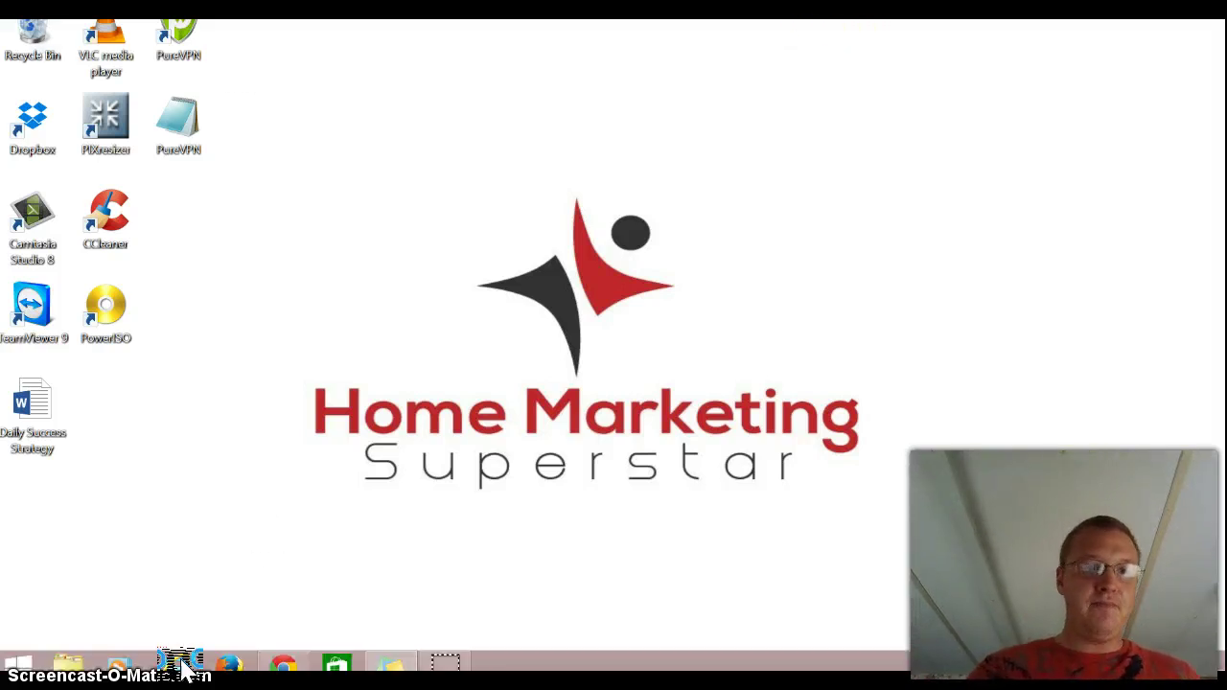
click(72, 666)
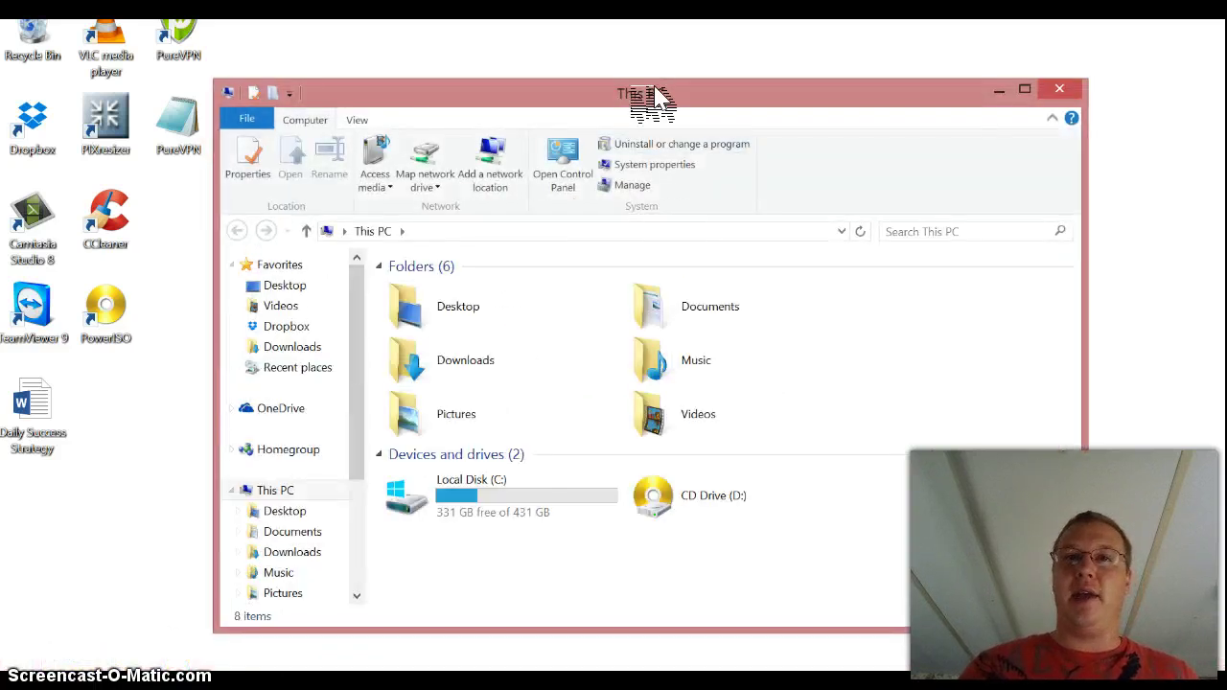
drag(652, 99, 666, 71)
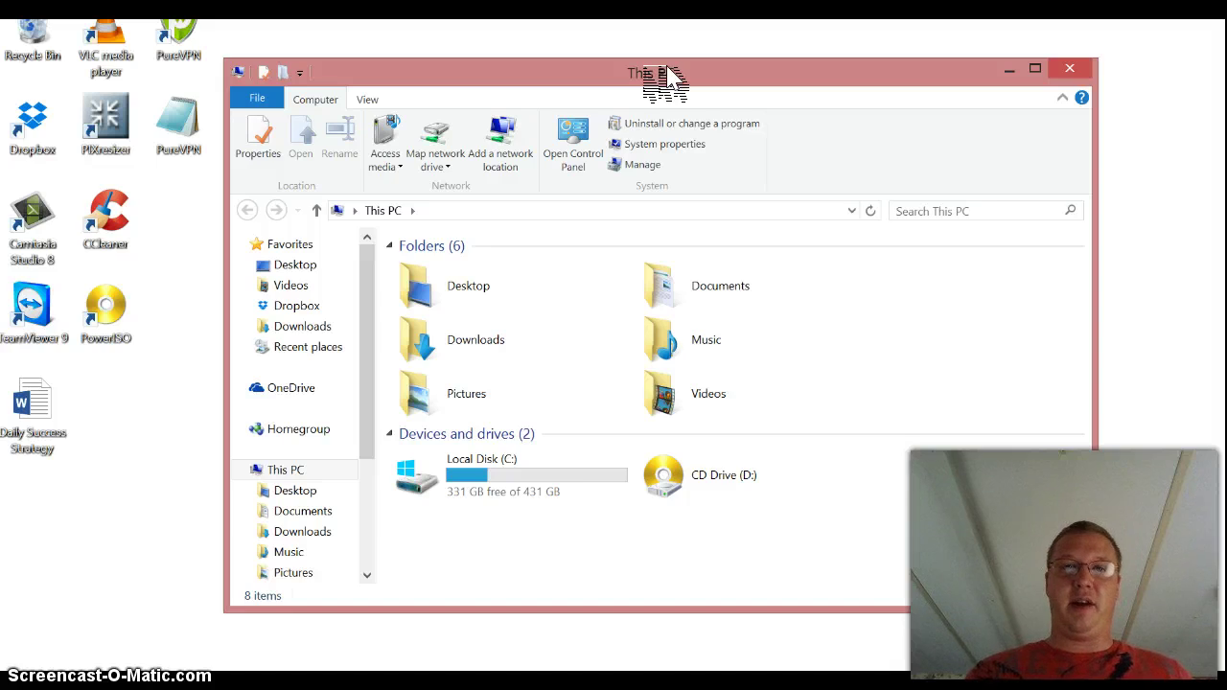
double_click(758, 289)
double_click(491, 271)
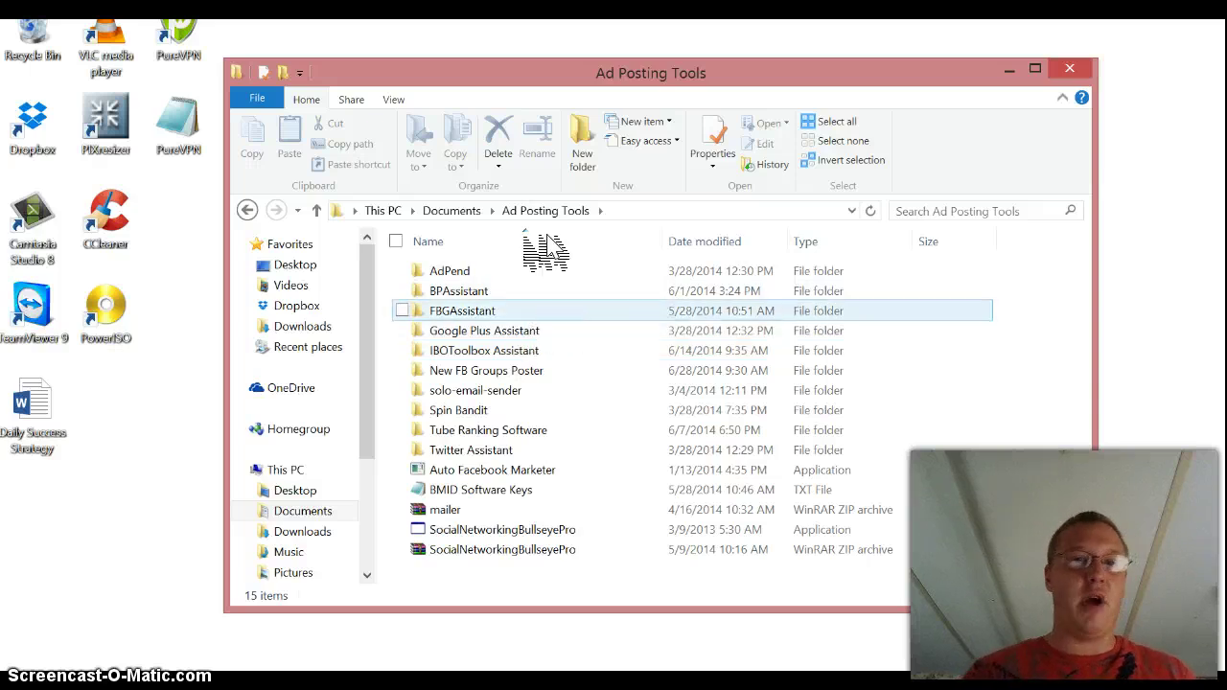
double_click(508, 372)
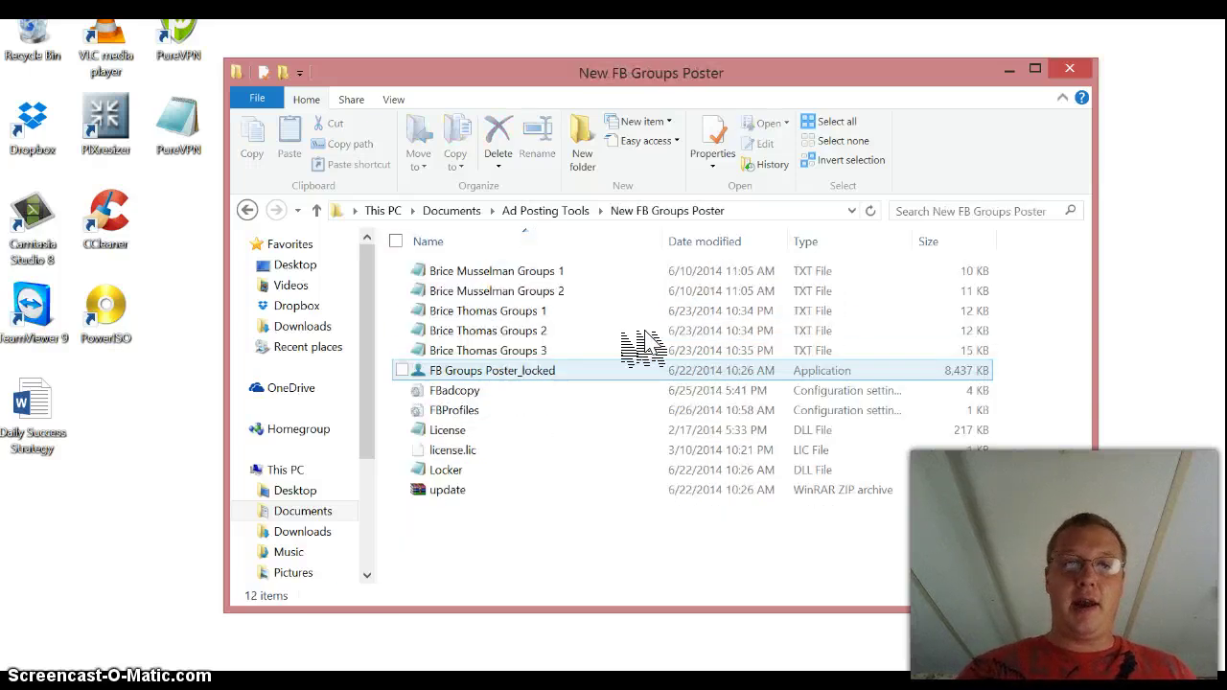
click(479, 374)
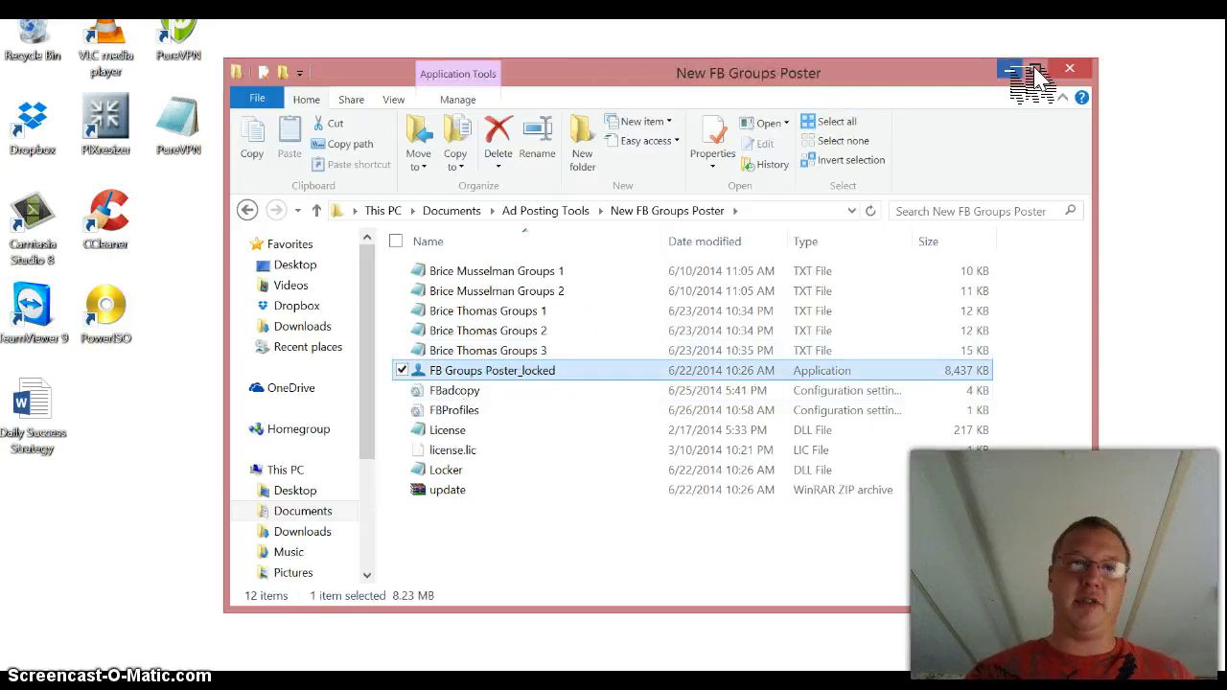
double_click(655, 371)
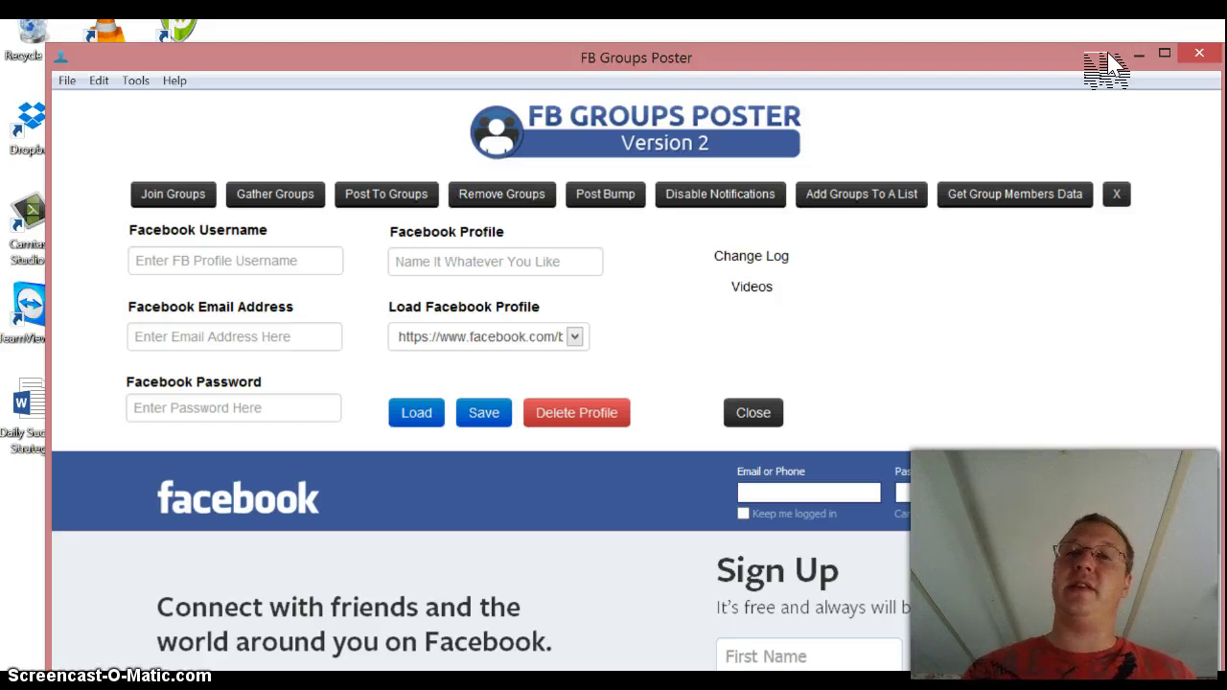
Once FB Groups Poster loads, move its window up and slightly left.
drag(786, 68, 784, 37)
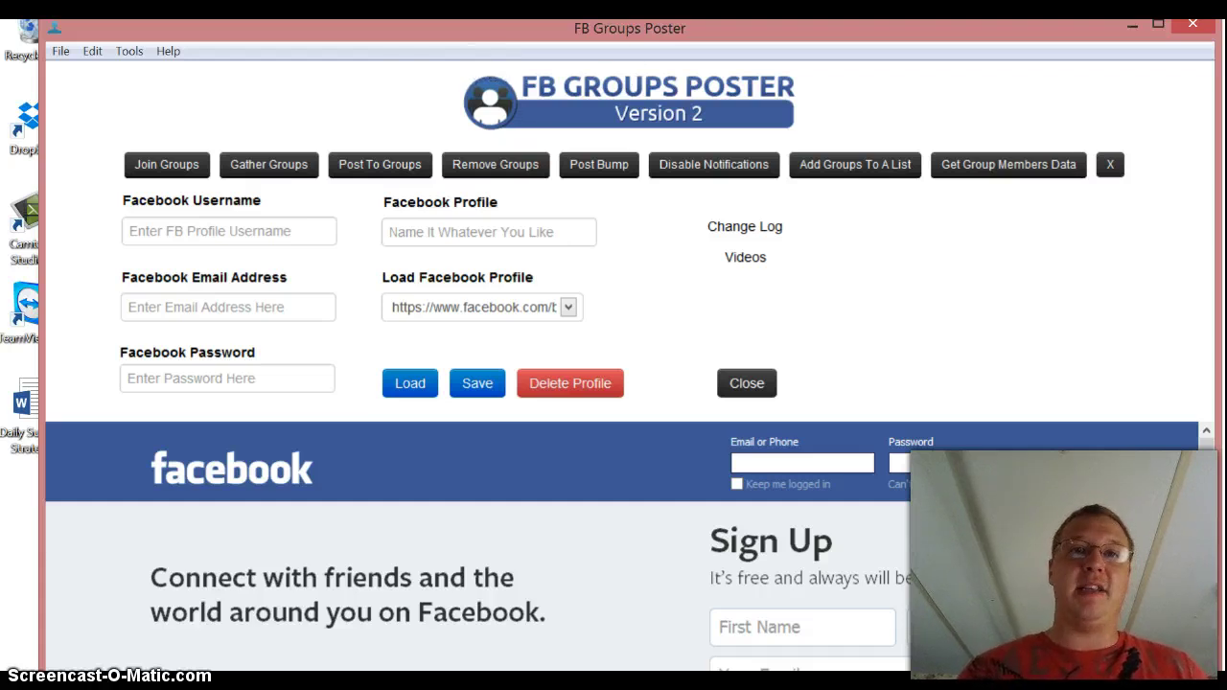
mouse_move(583, 33)
mouse_down()
mouse_move(575, 46)
mouse_move(582, 34)
mouse_up()
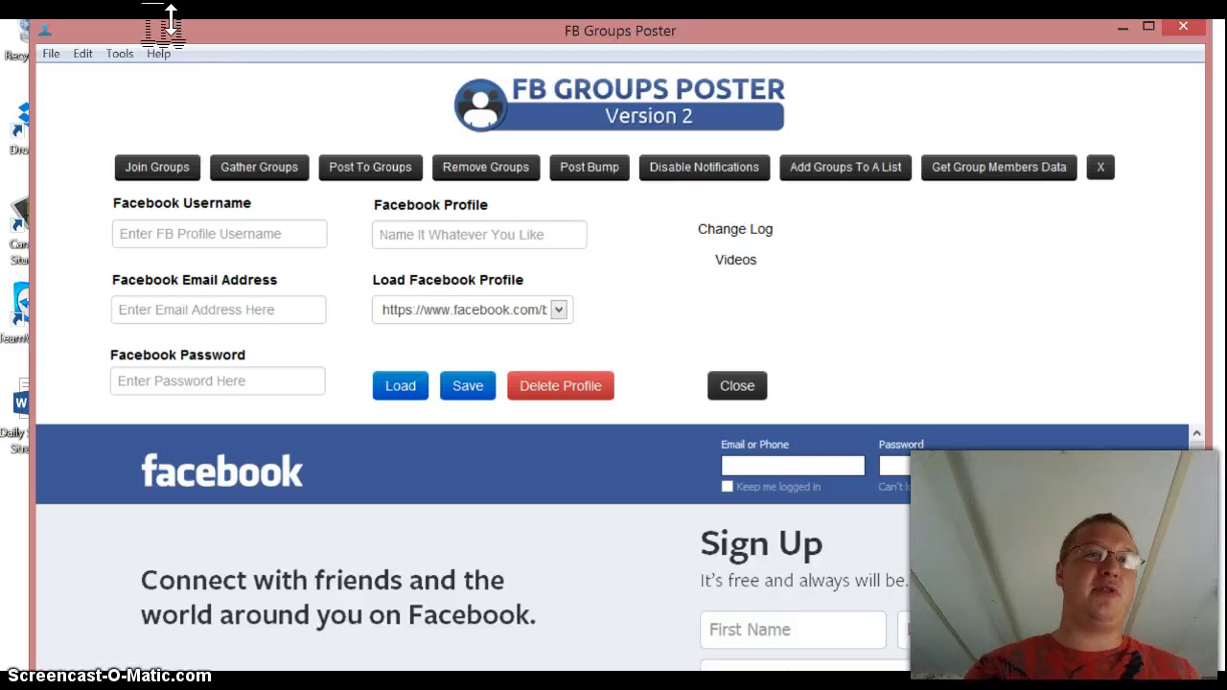
click(133, 53)
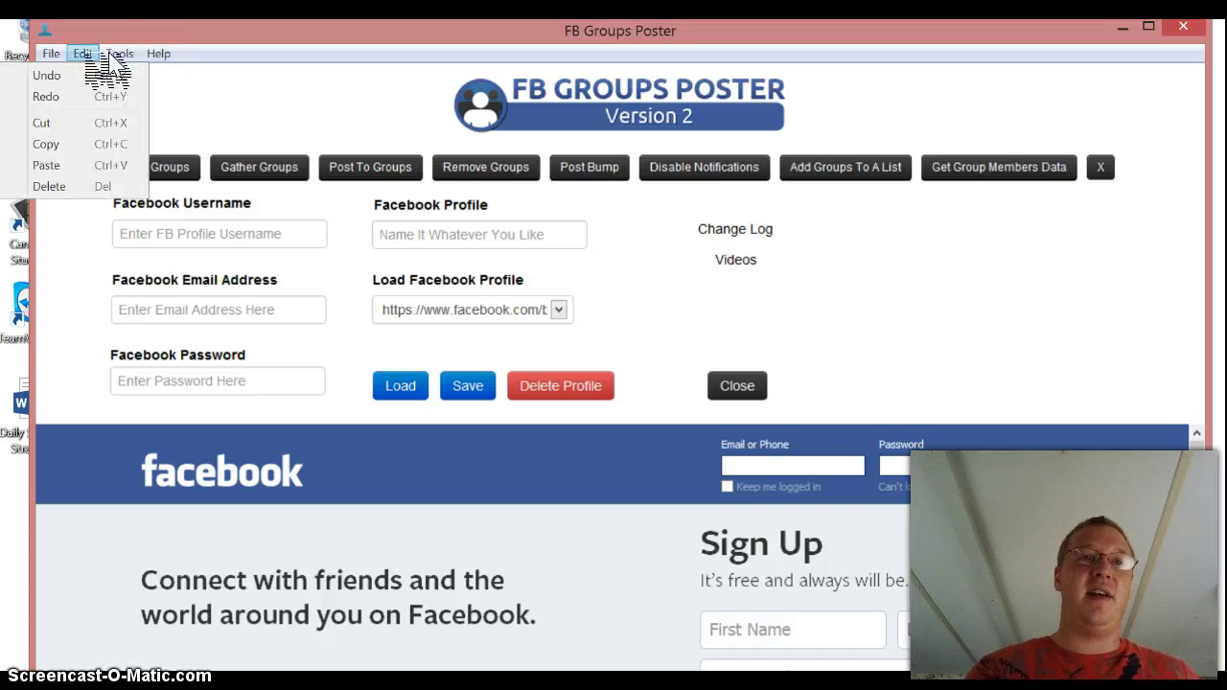
click(383, 46)
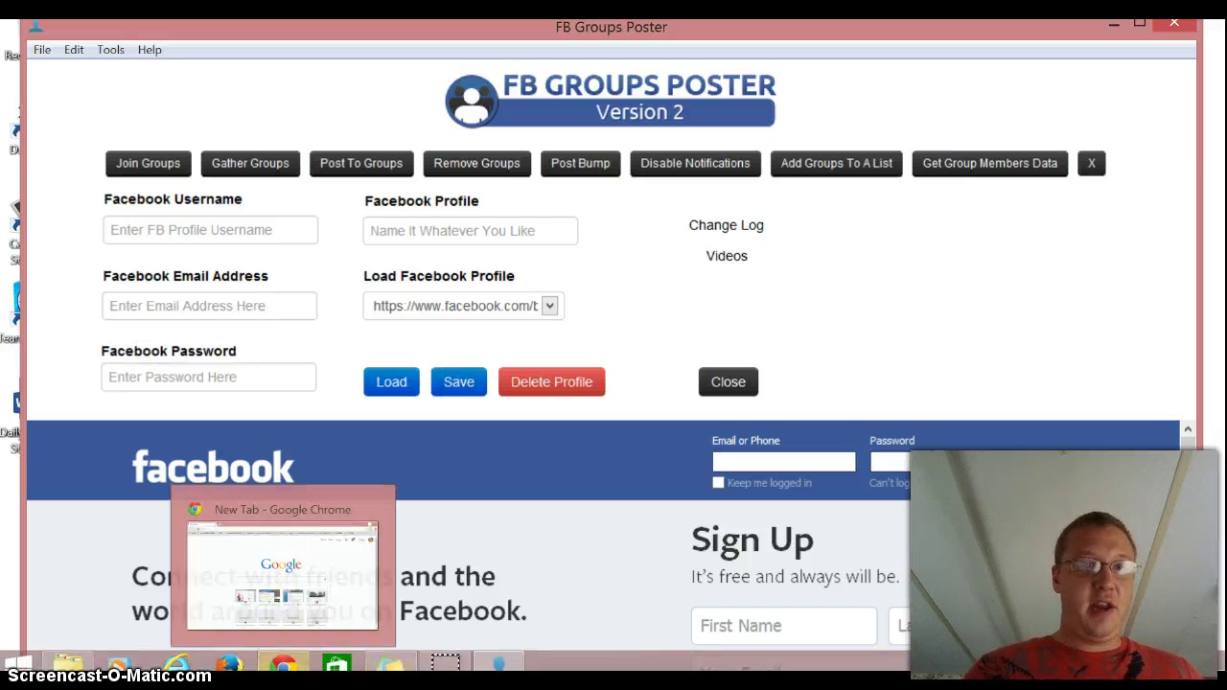
In Chrome, go to facebook, copy the profile username from the address bar, and return to the poster.
click(283, 664)
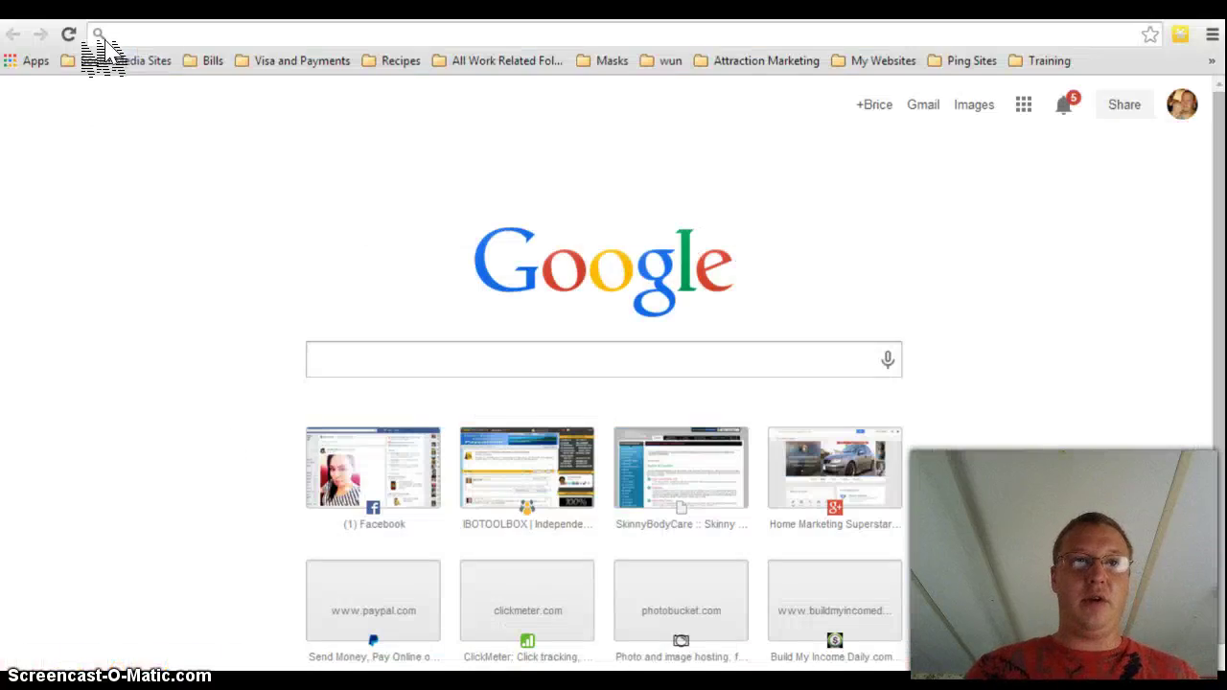
click(116, 22)
text(facebook.com)
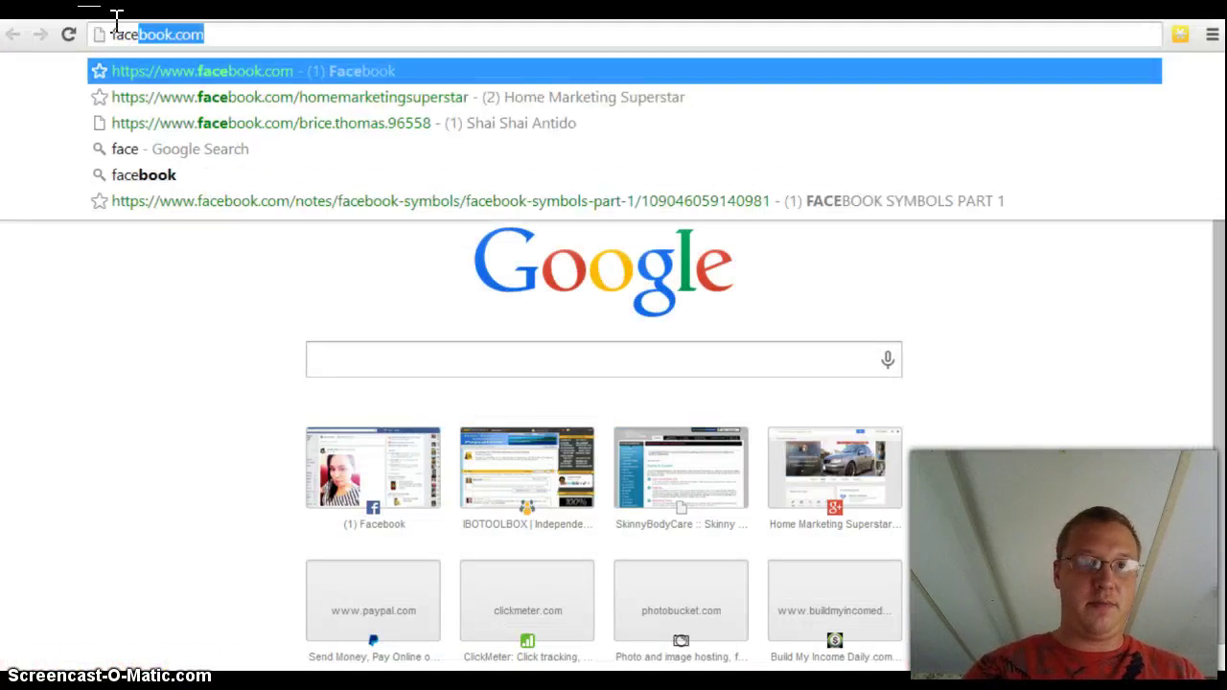
key(Return)
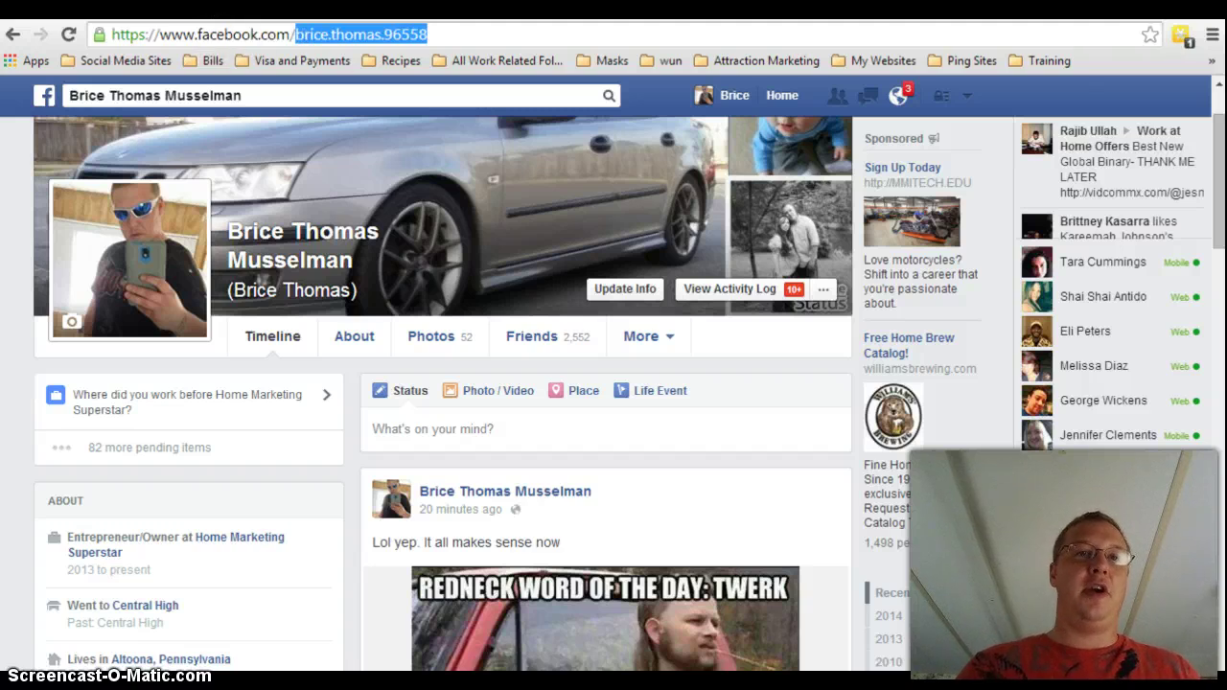
right_click(369, 35)
click(407, 99)
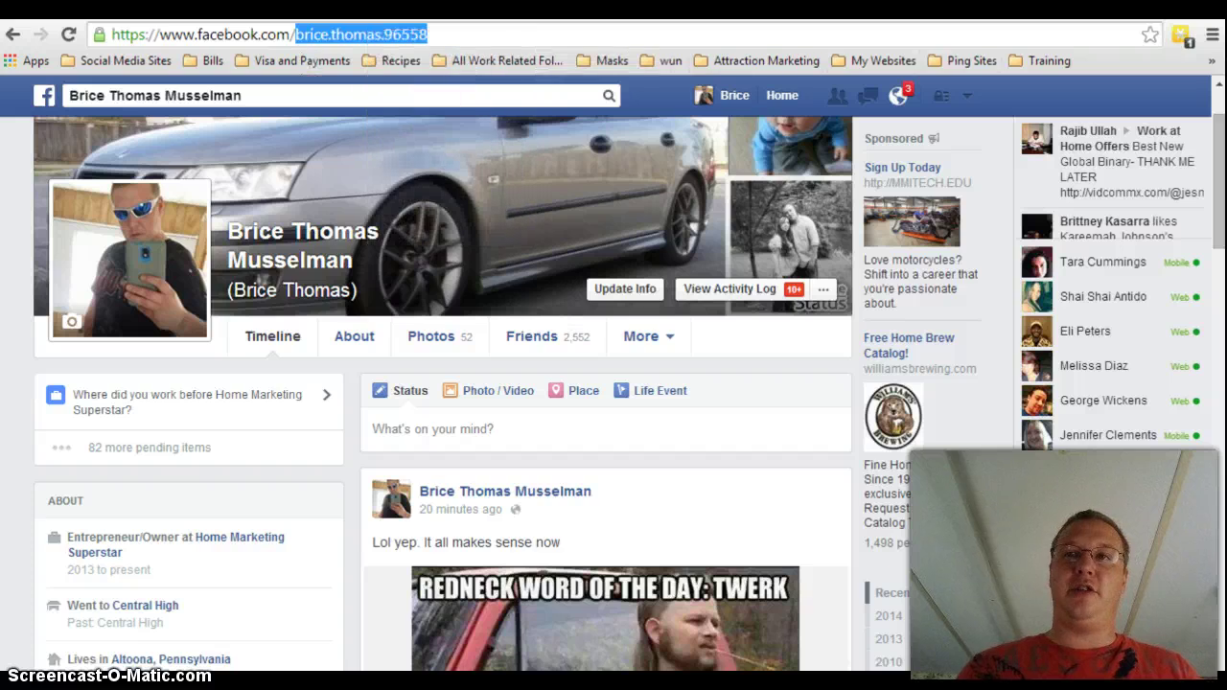
key(alt+Tab)
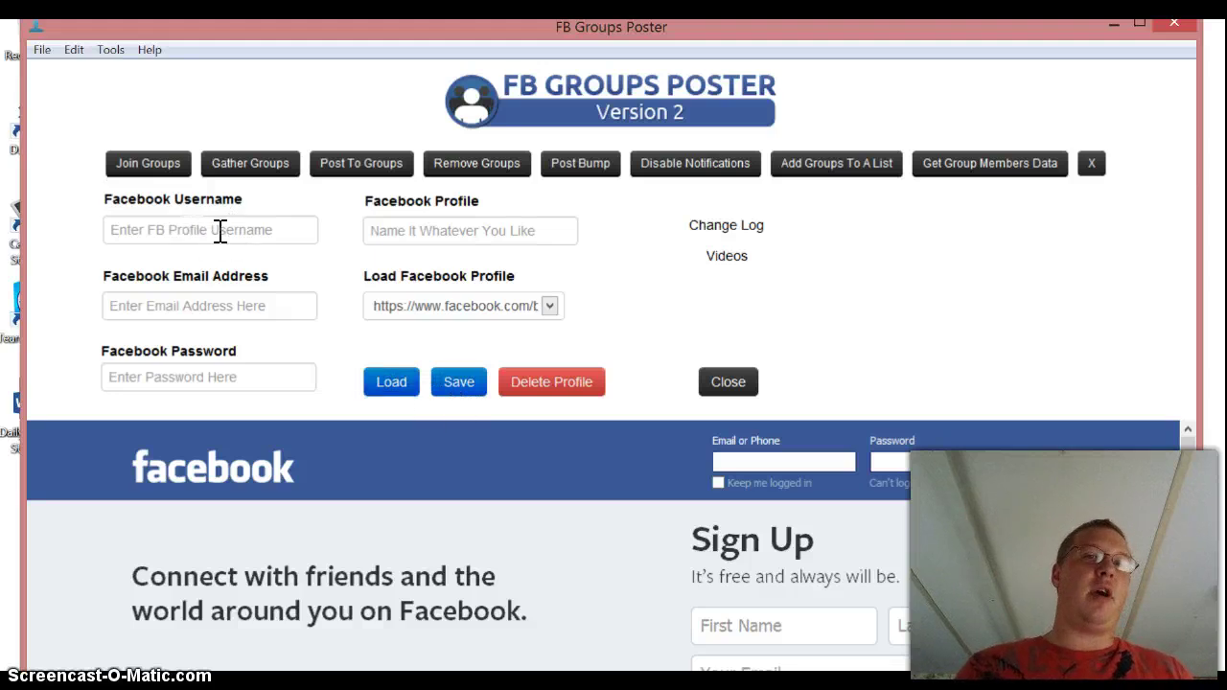
Paste the copied username into the Facebook Username field, then clear it again.
click(143, 224)
right_click(267, 231)
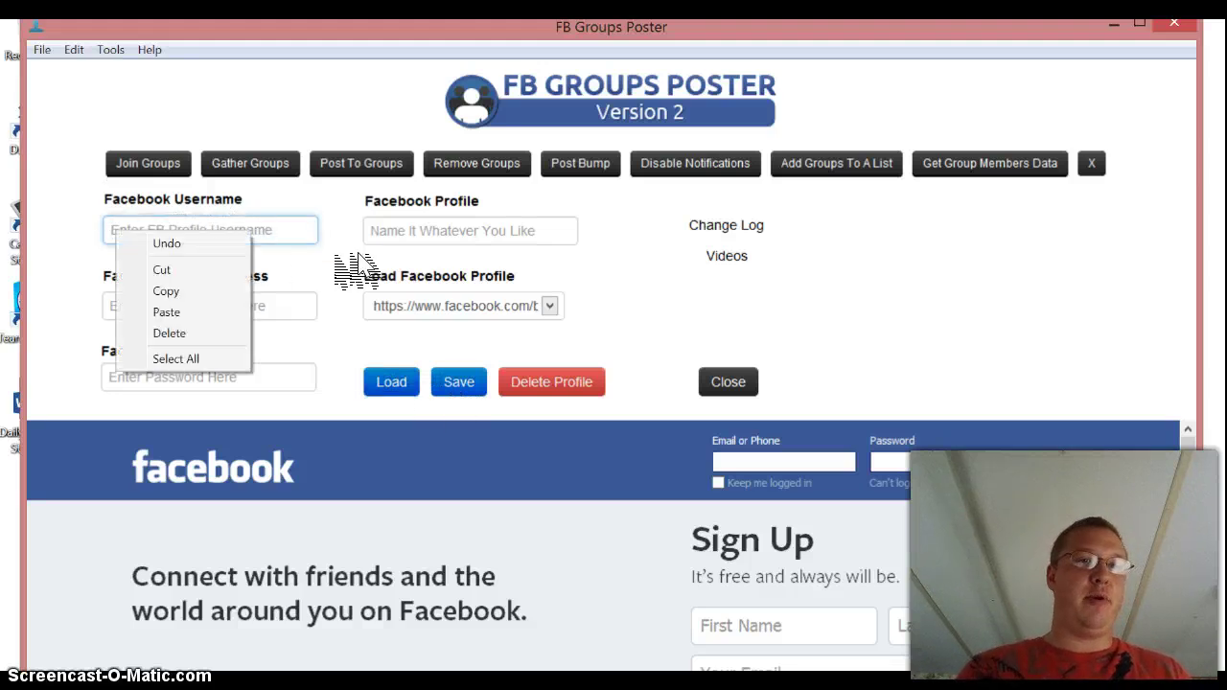
click(198, 313)
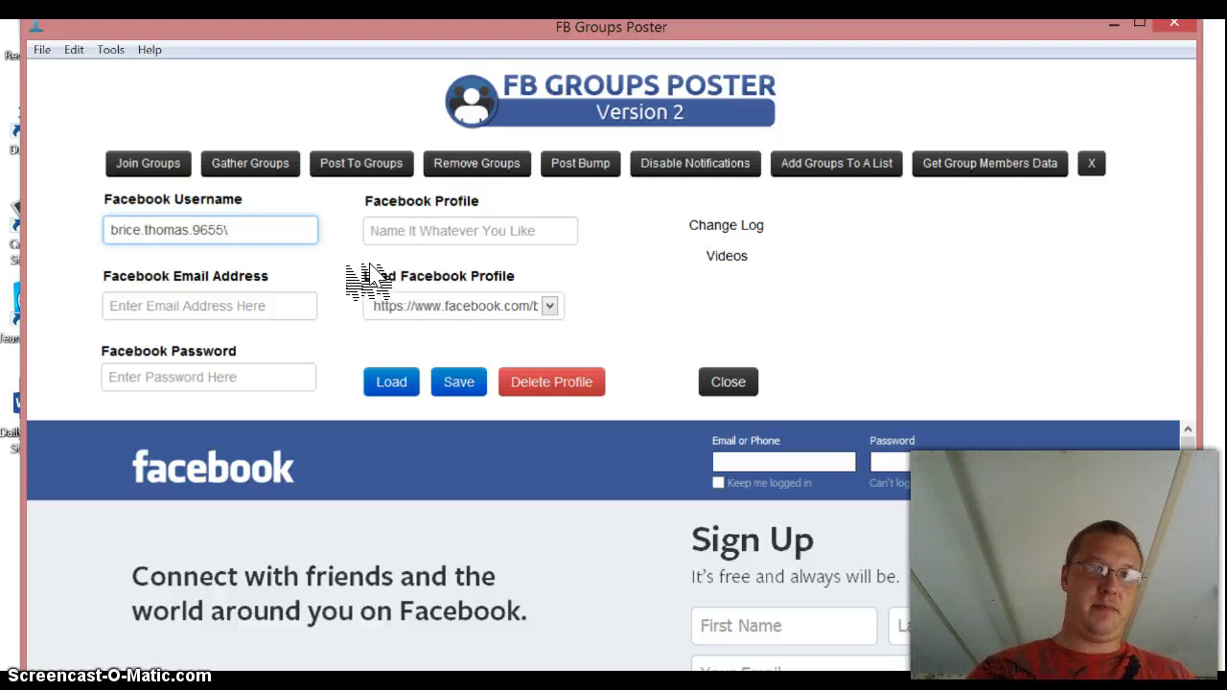
key(BackSpace)
key(BackSpace)
key(BackSpace)
key(BackSpace)
key(BackSpace)
key(BackSpace)
key(BackSpace)
key(BackSpace)
key(BackSpace)
key(BackSpace)
key(BackSpace)
key(BackSpace)
key(BackSpace)
key(BackSpace)
key(BackSpace)
key(BackSpace)
key(BackSpace)
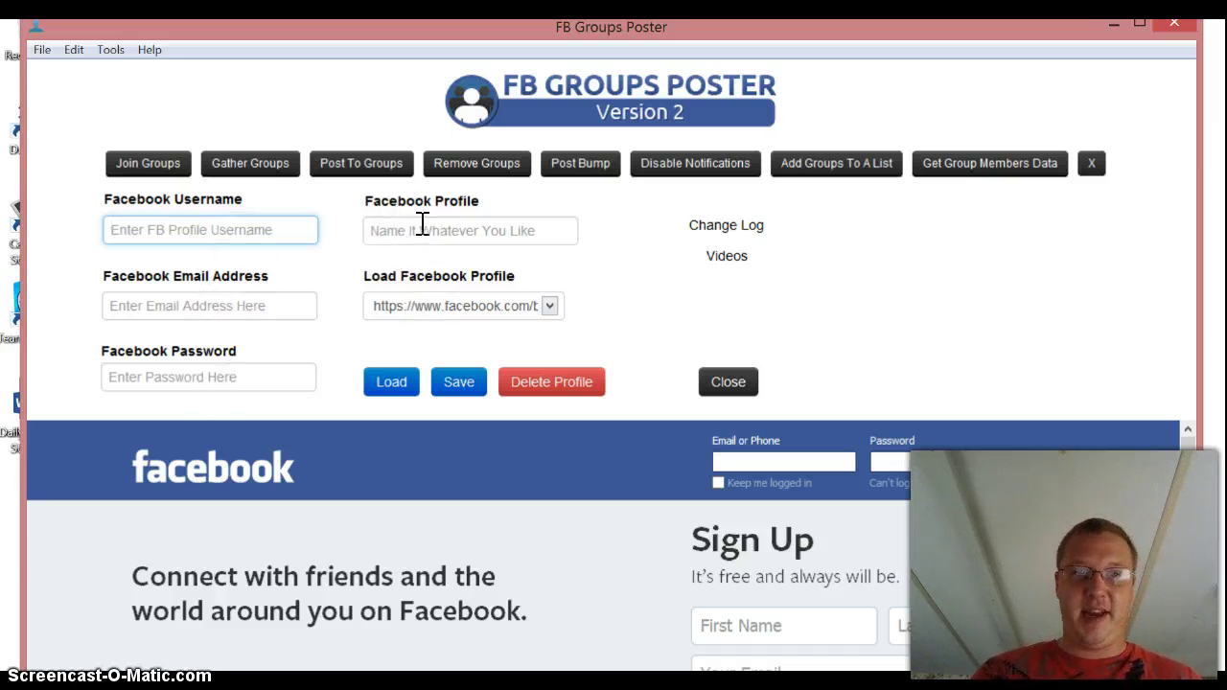
Name the Facebook profile, save it, and load the saved profile into the form.
click(419, 230)
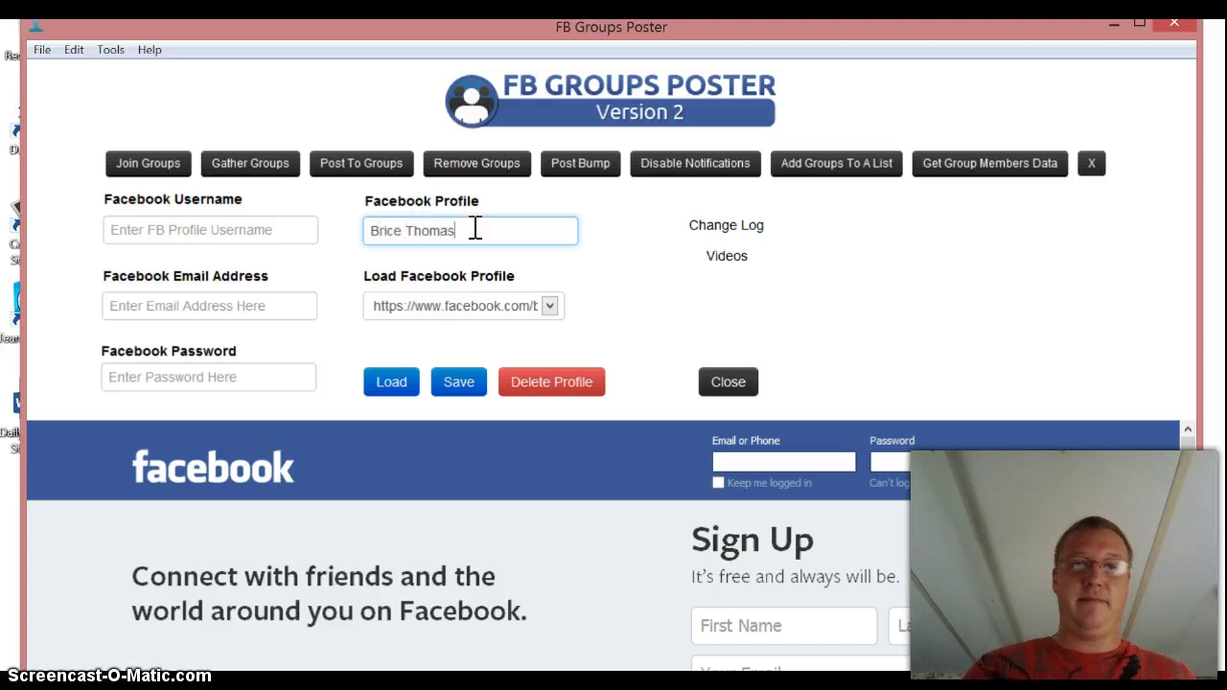
click(480, 382)
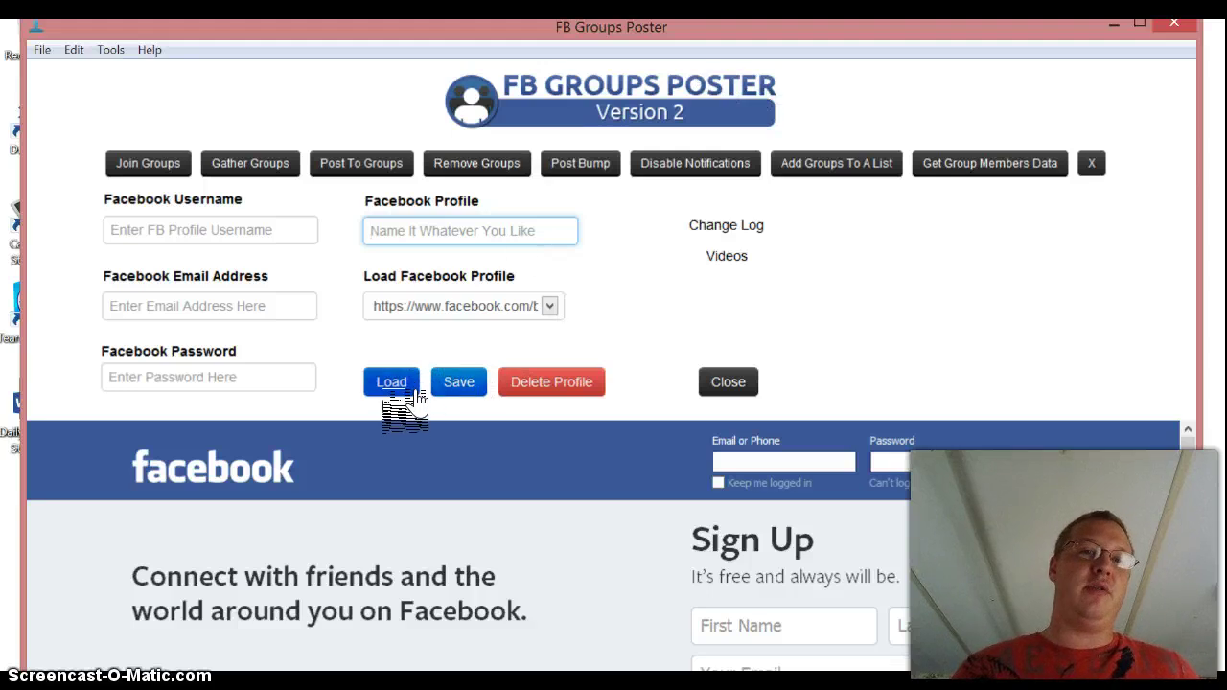
click(412, 388)
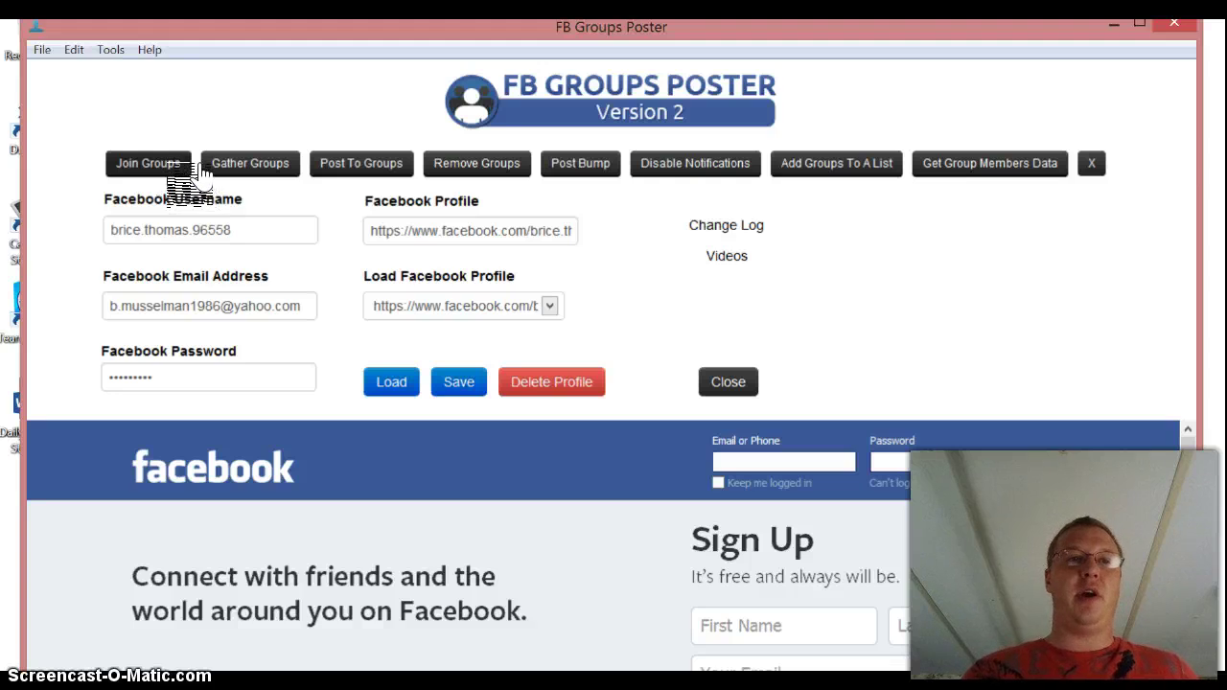
Review the Join Groups options, then minimise FB Groups Poster.
click(190, 167)
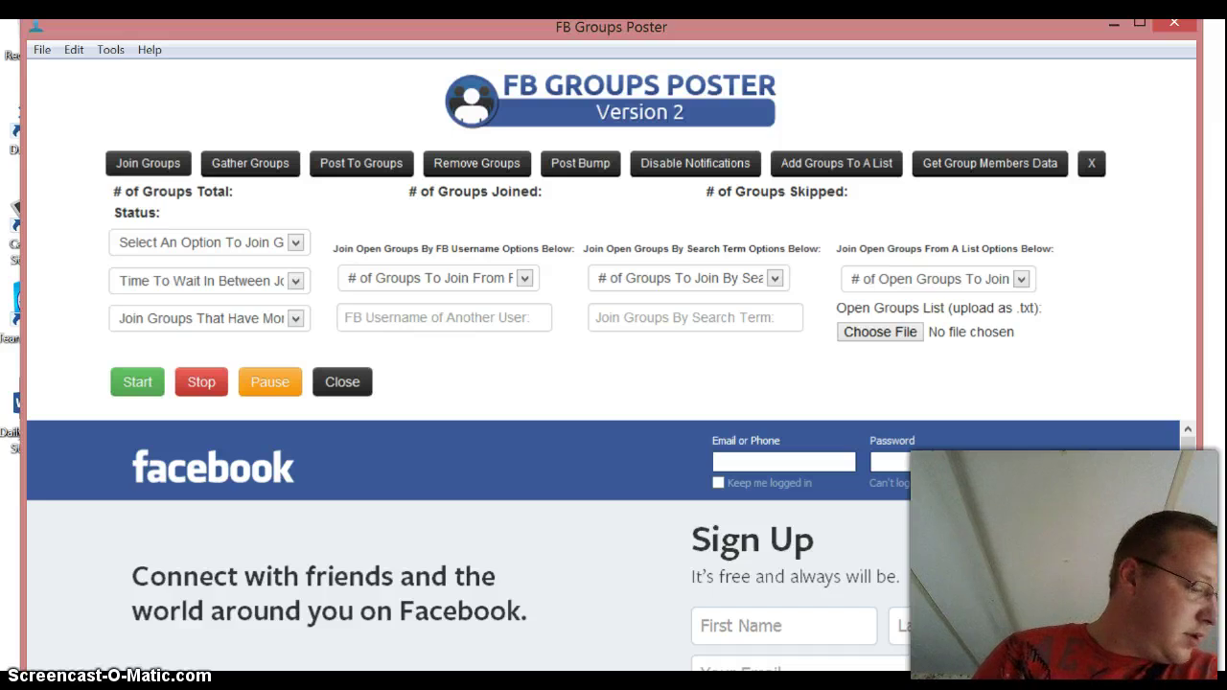
click(450, 660)
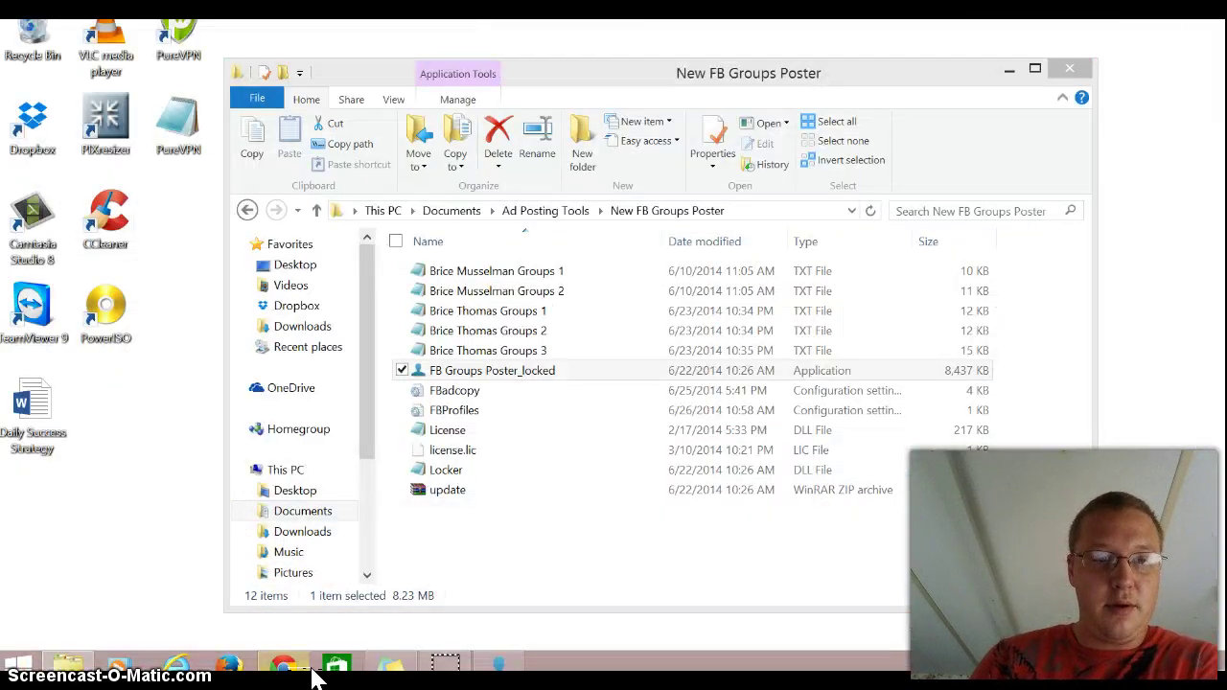
Bring up the Facebook profile page and open its friends list.
click(288, 666)
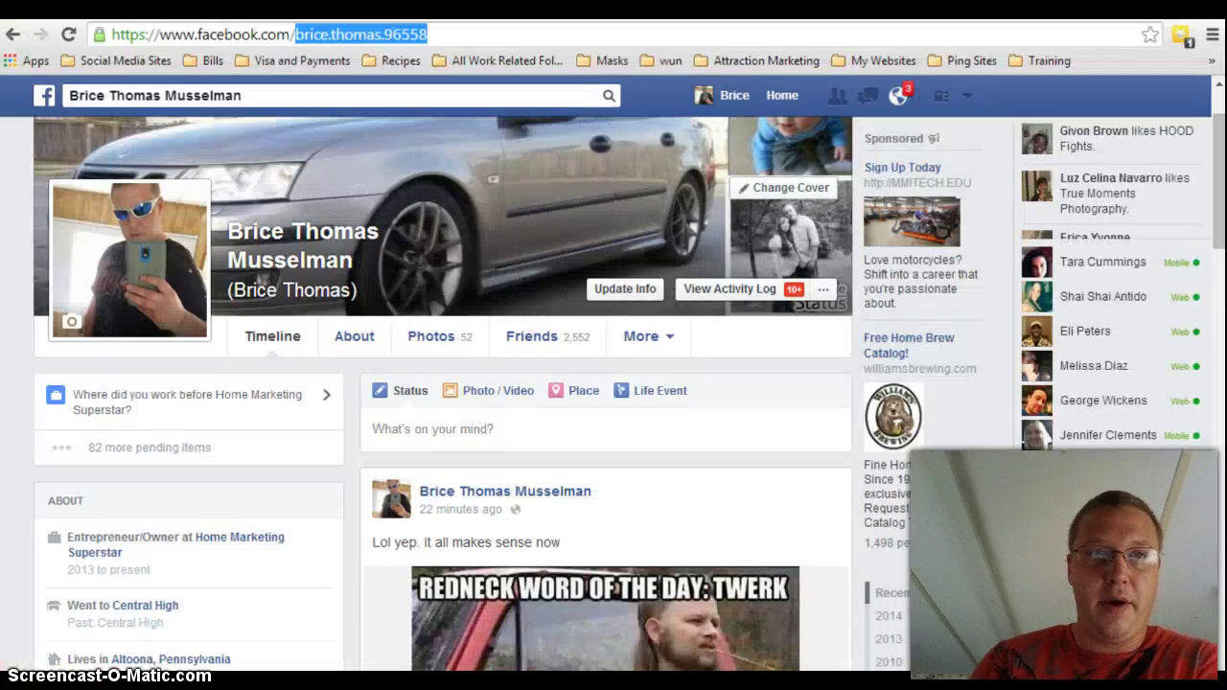
click(275, 92)
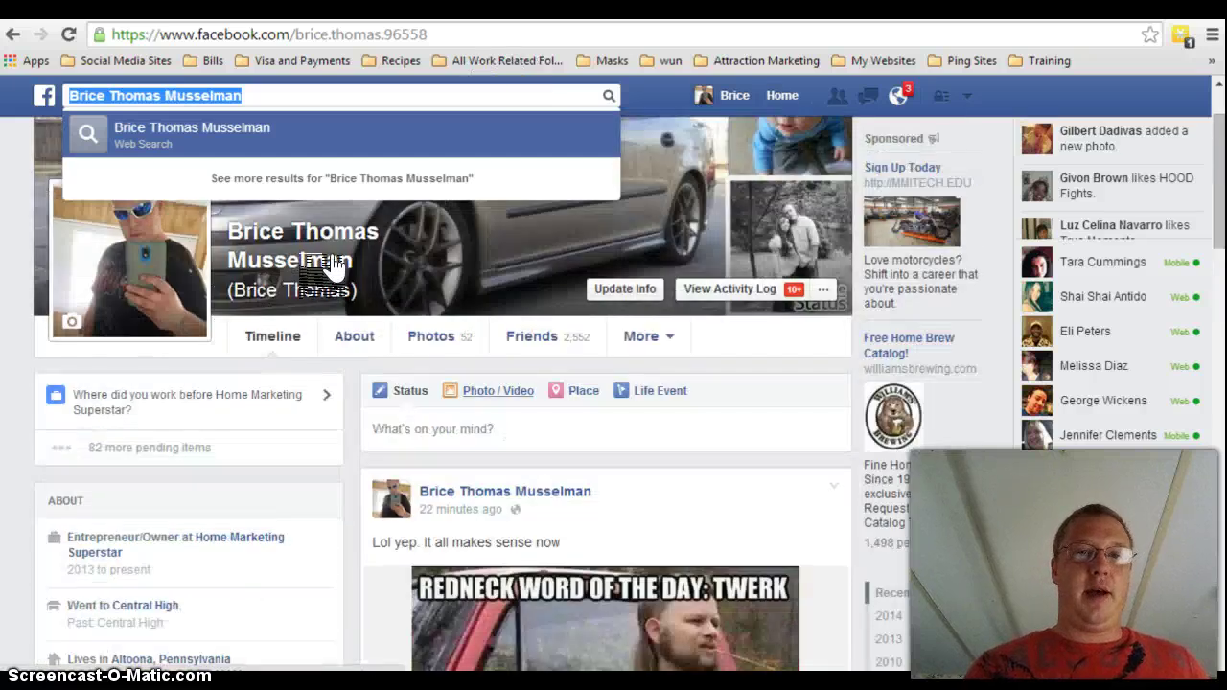
click(326, 257)
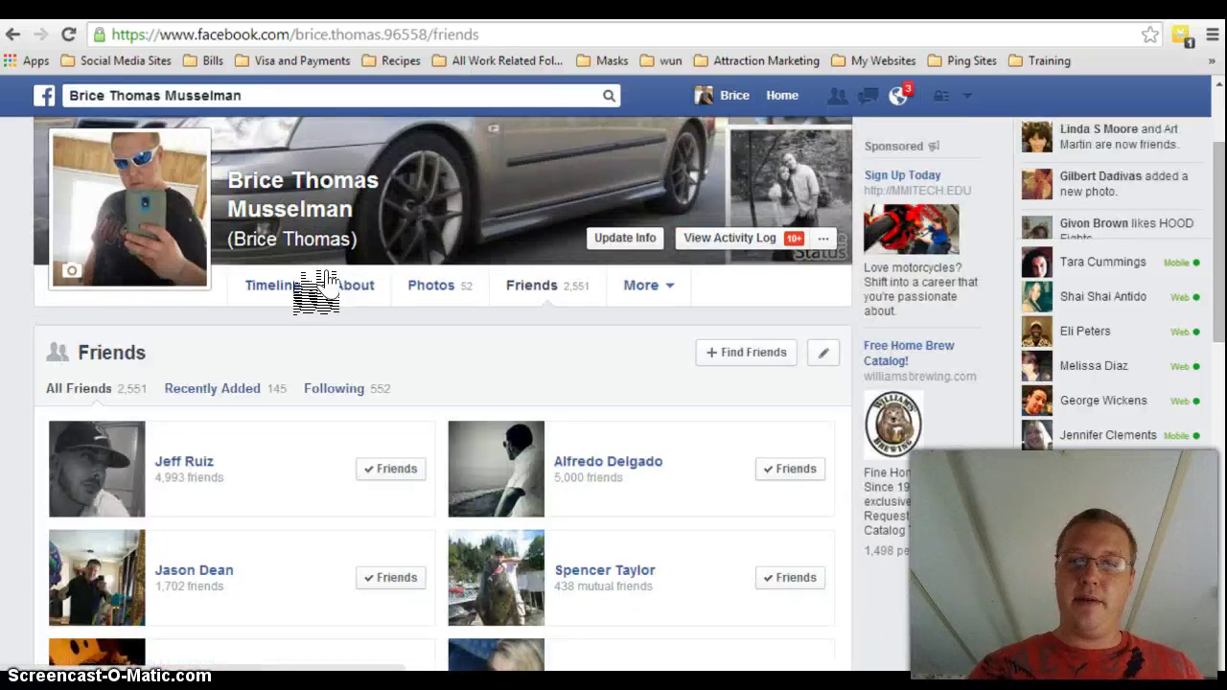
scroll(321, 284, down, 10)
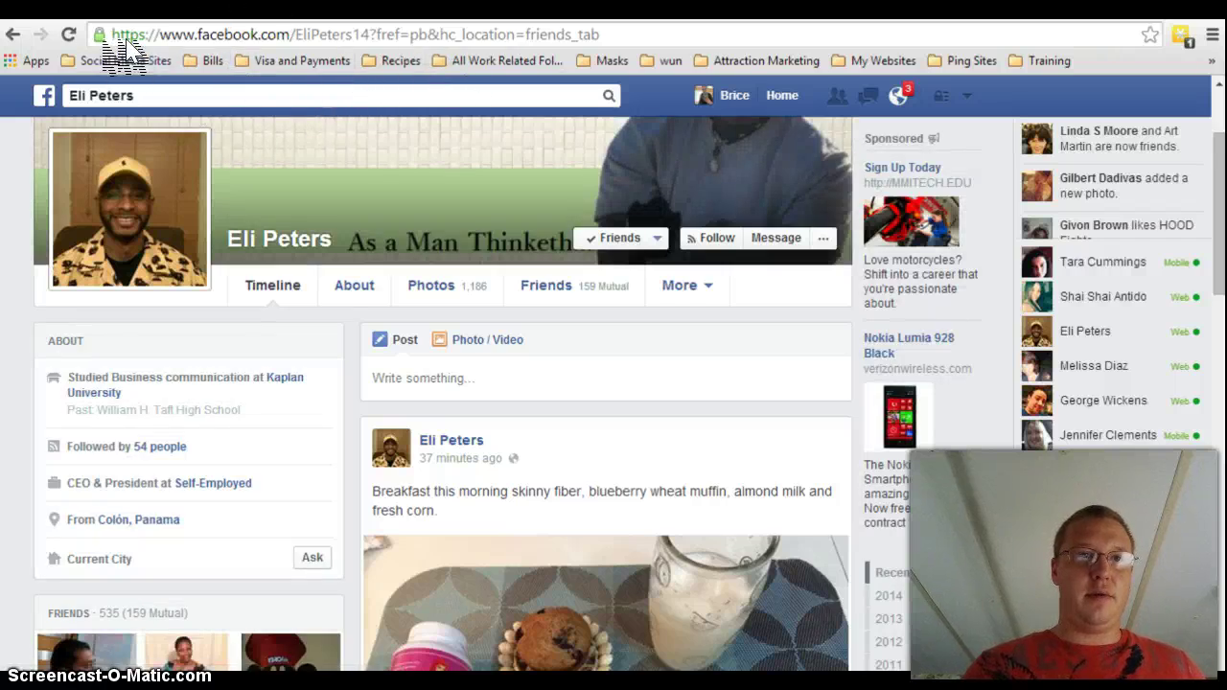
drag(599, 34, 386, 34)
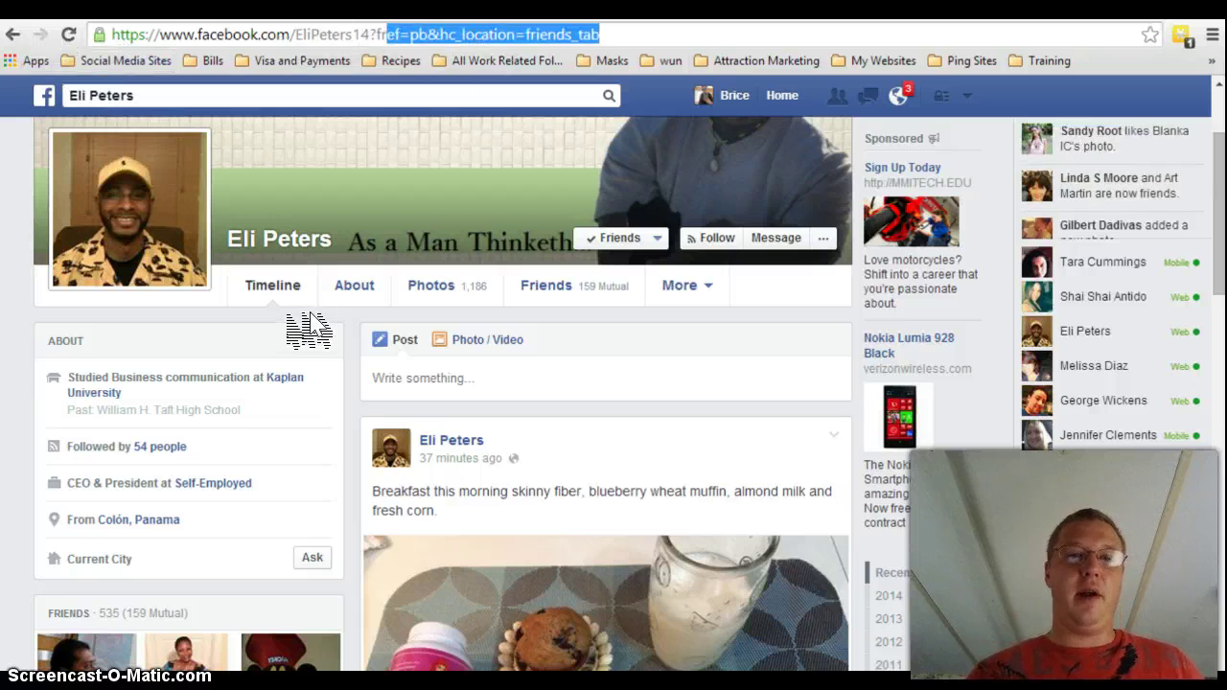
click(17, 36)
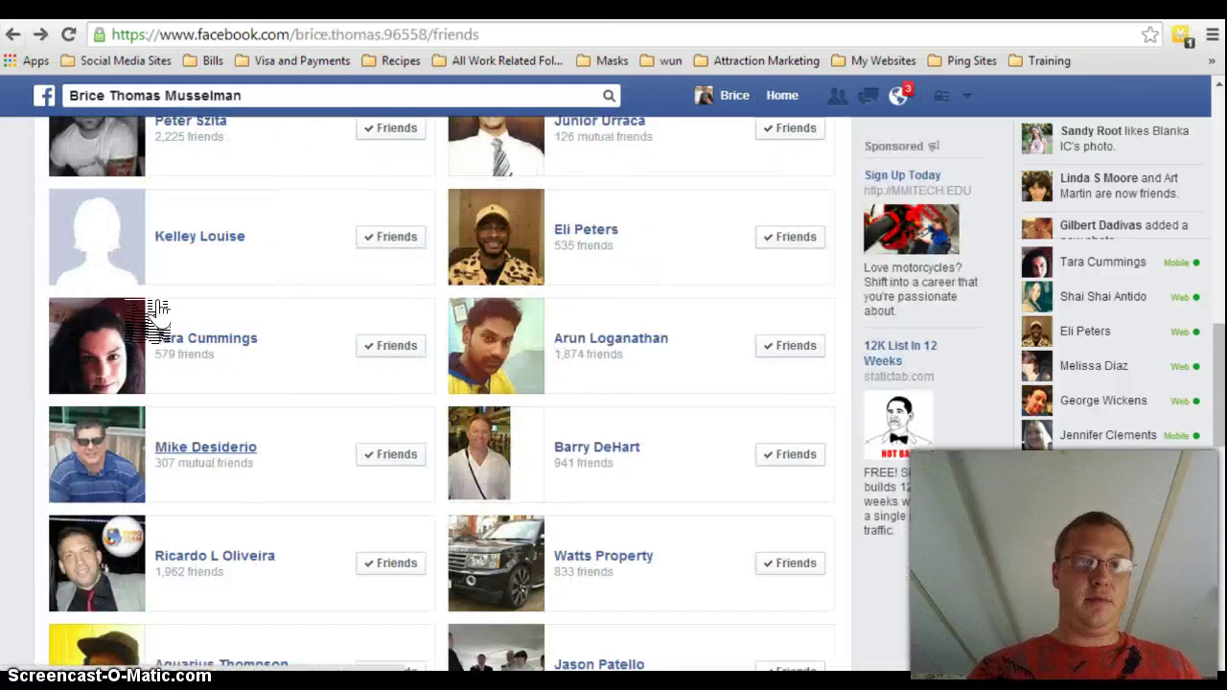
Open a friend's profile and copy their username from the page address.
click(205, 447)
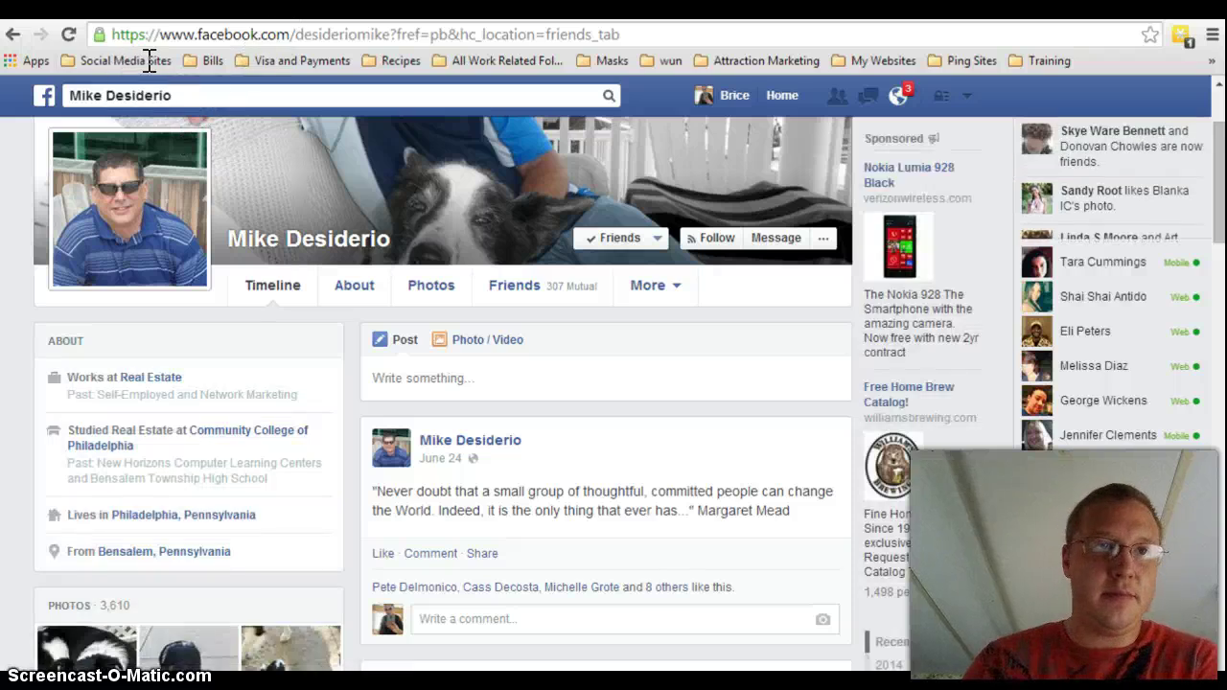
click(326, 288)
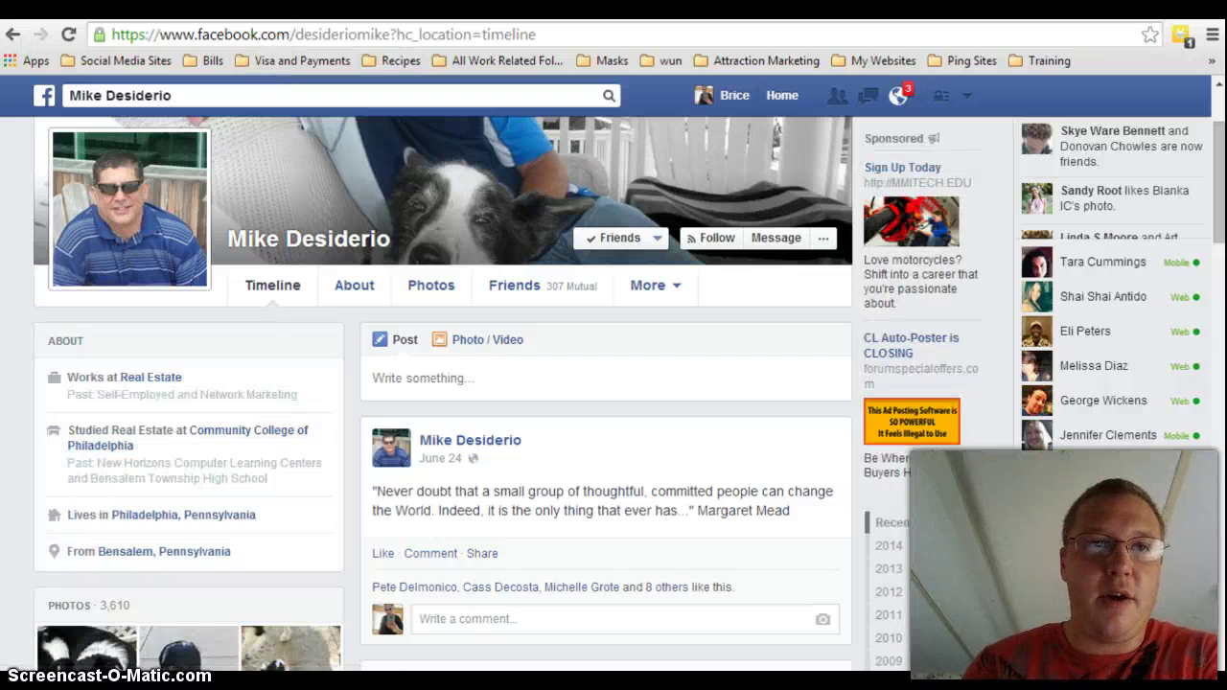
click(326, 34)
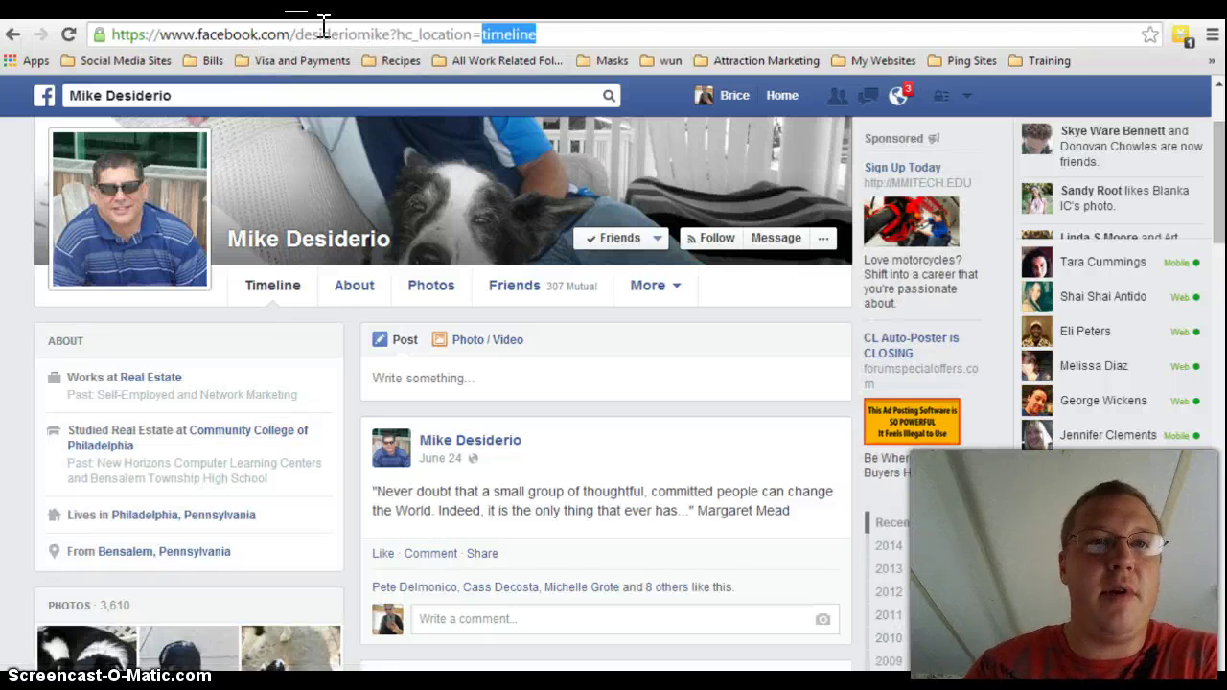
key(Right)
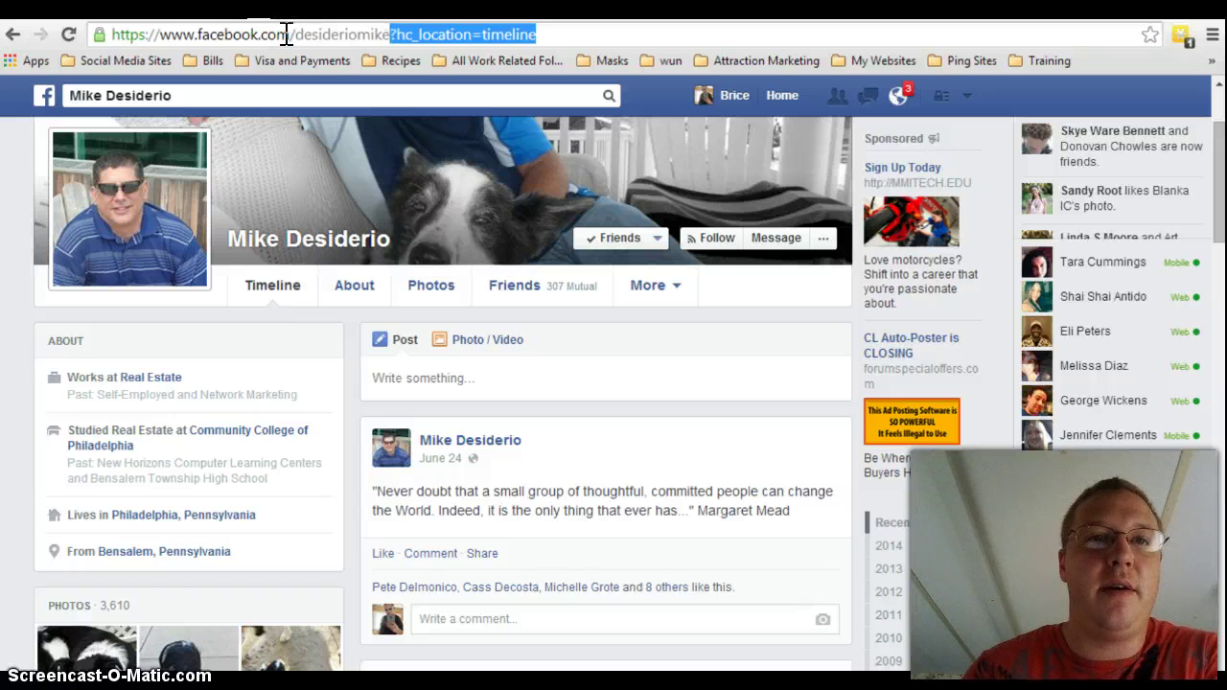
key(shift+Right)
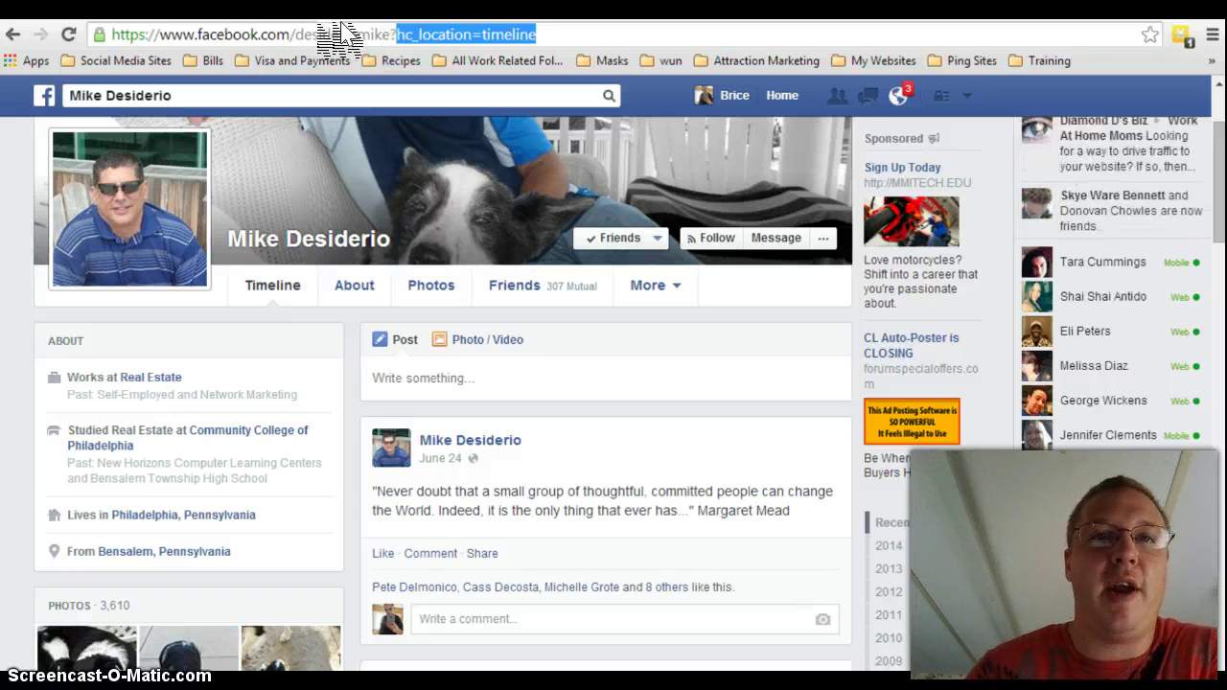
key(Left)
key(Right)
key(Right)
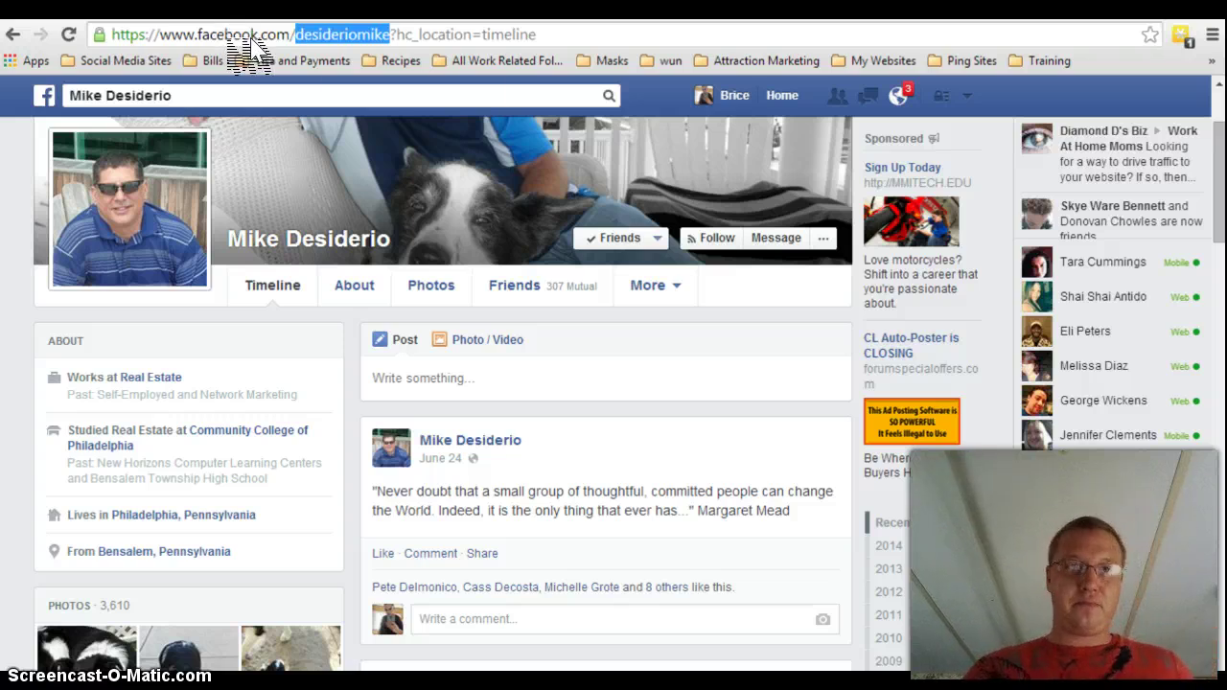
right_click(329, 33)
click(384, 102)
scroll(460, 149, down, 1)
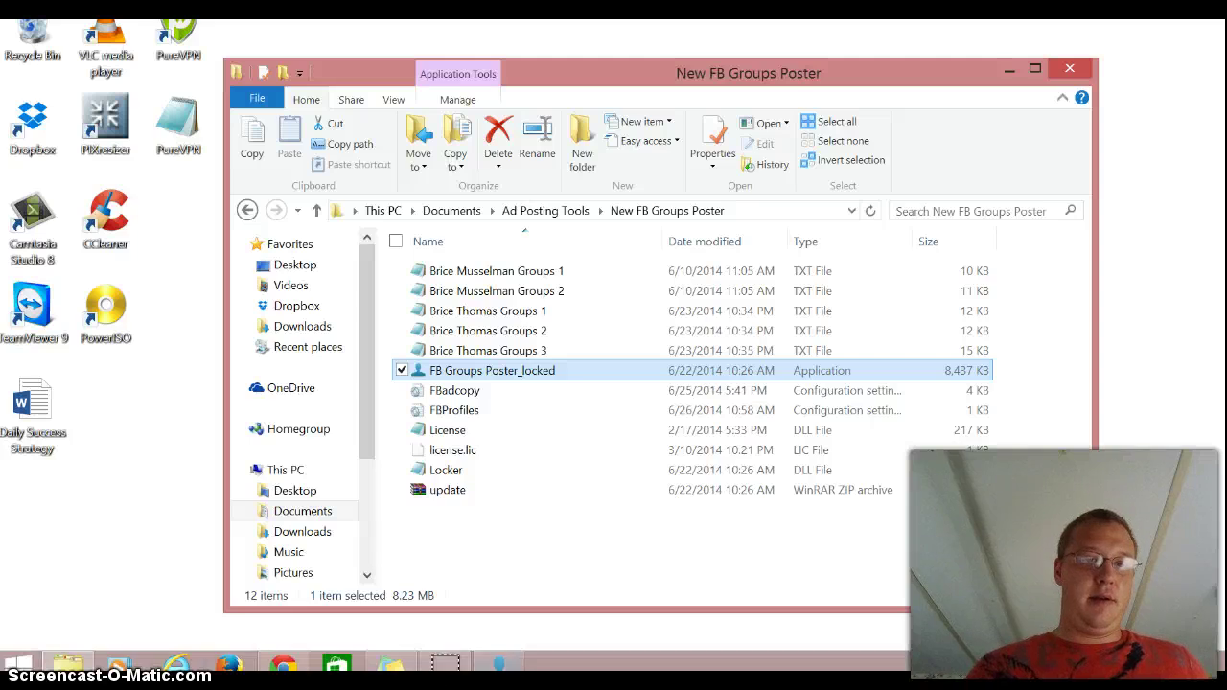
Paste the friend's username into the FB Username field of FB Groups Poster.
click(501, 663)
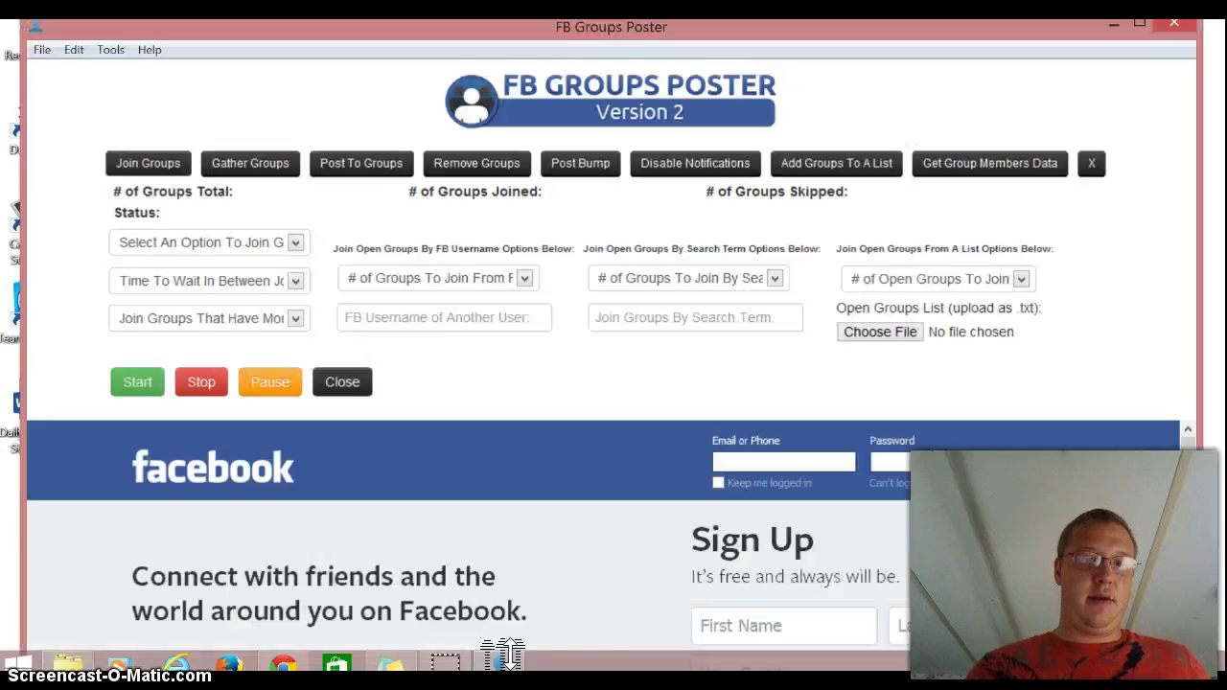
click(388, 318)
right_click(387, 317)
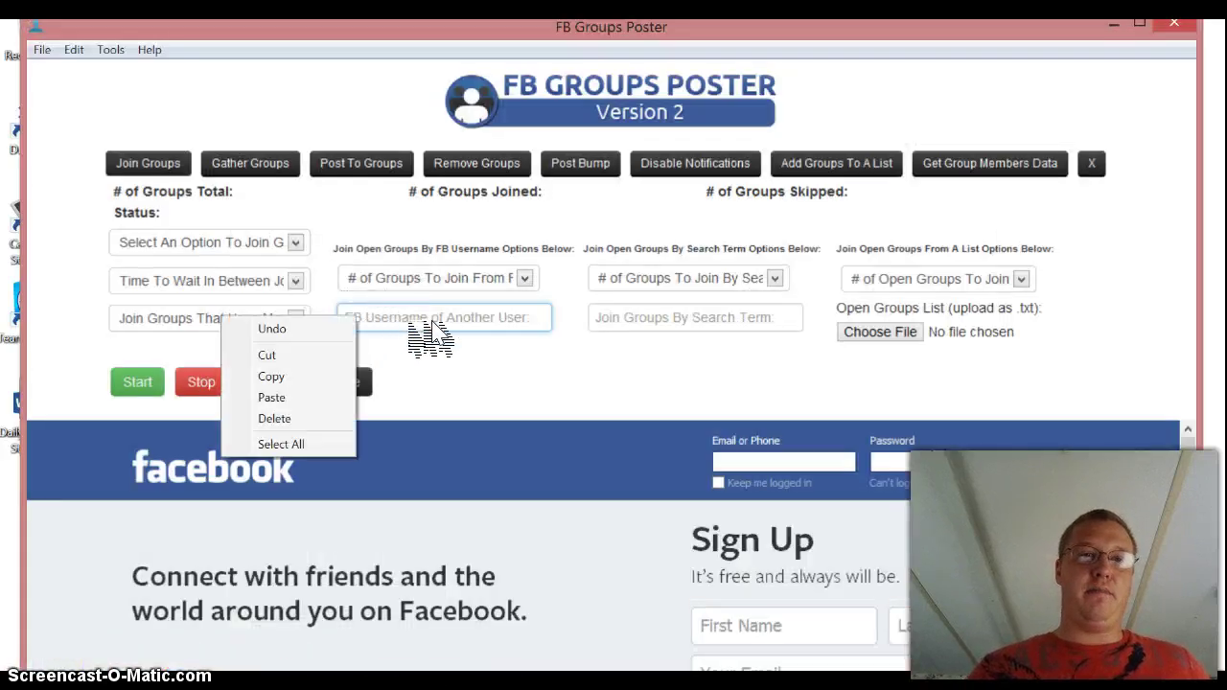
click(295, 398)
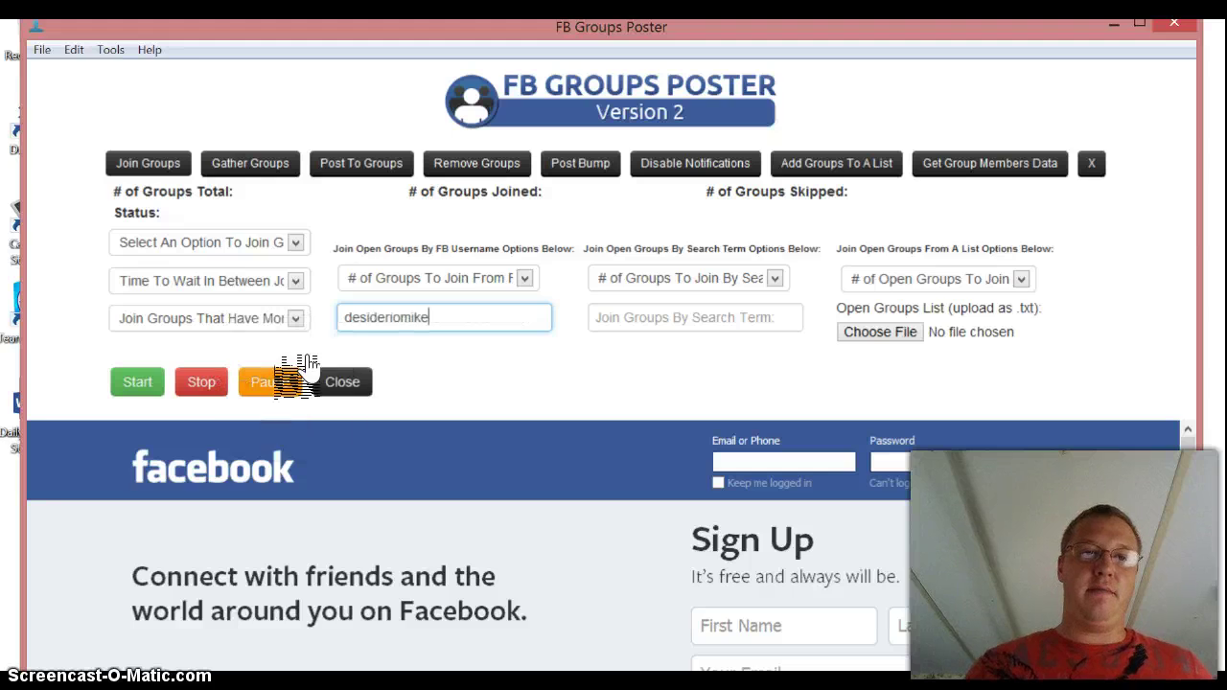
click(436, 284)
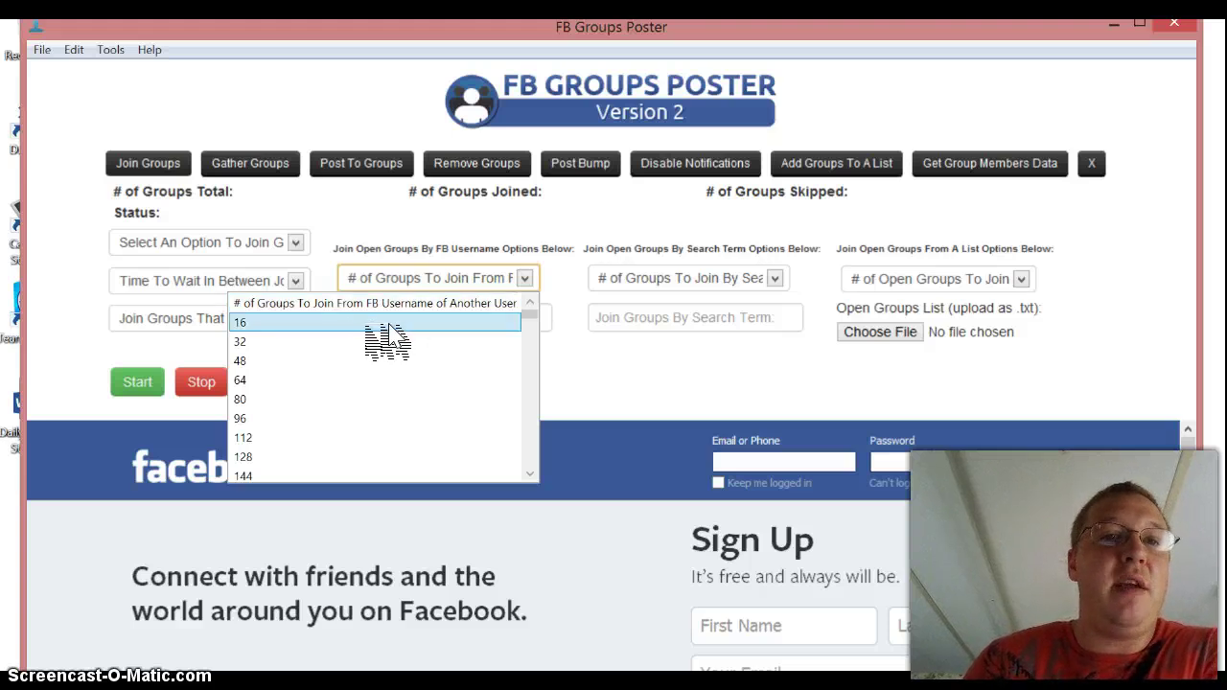
Try 64 groups to join, then reset the count to default, leaving the join method unchanged.
scroll(387, 340, down, 2)
scroll(489, 422, up, 2)
scroll(392, 419, down, 2)
scroll(381, 402, up, 2)
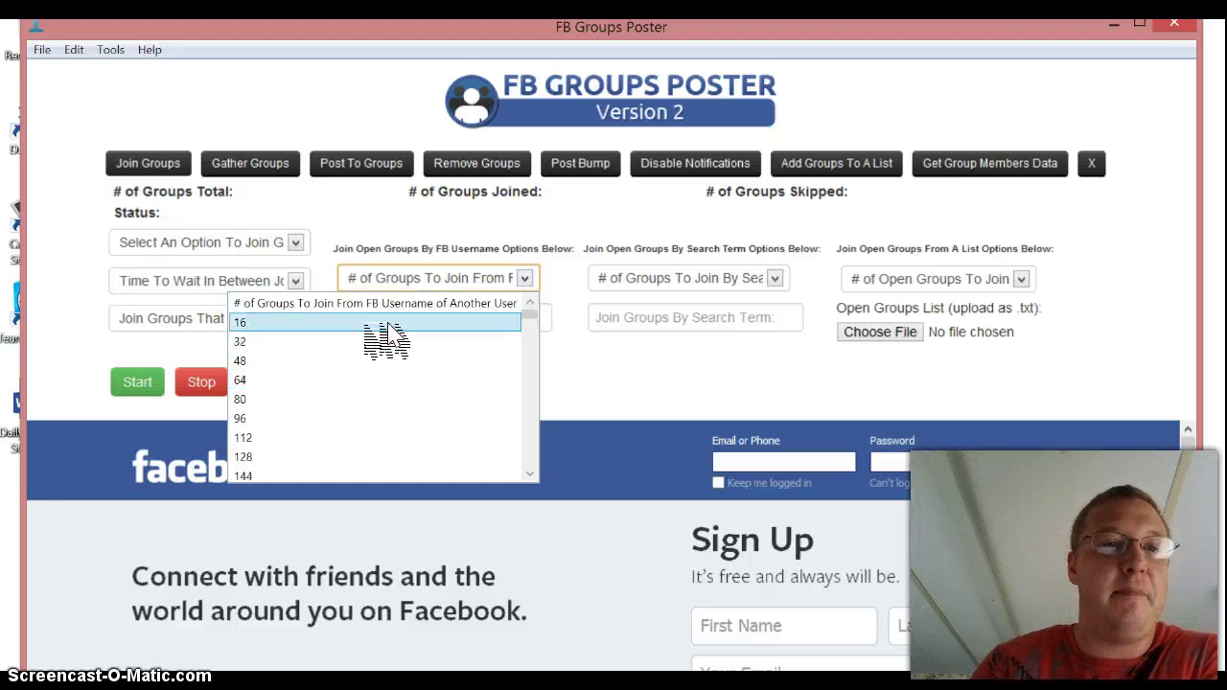
scroll(406, 336, down, 7)
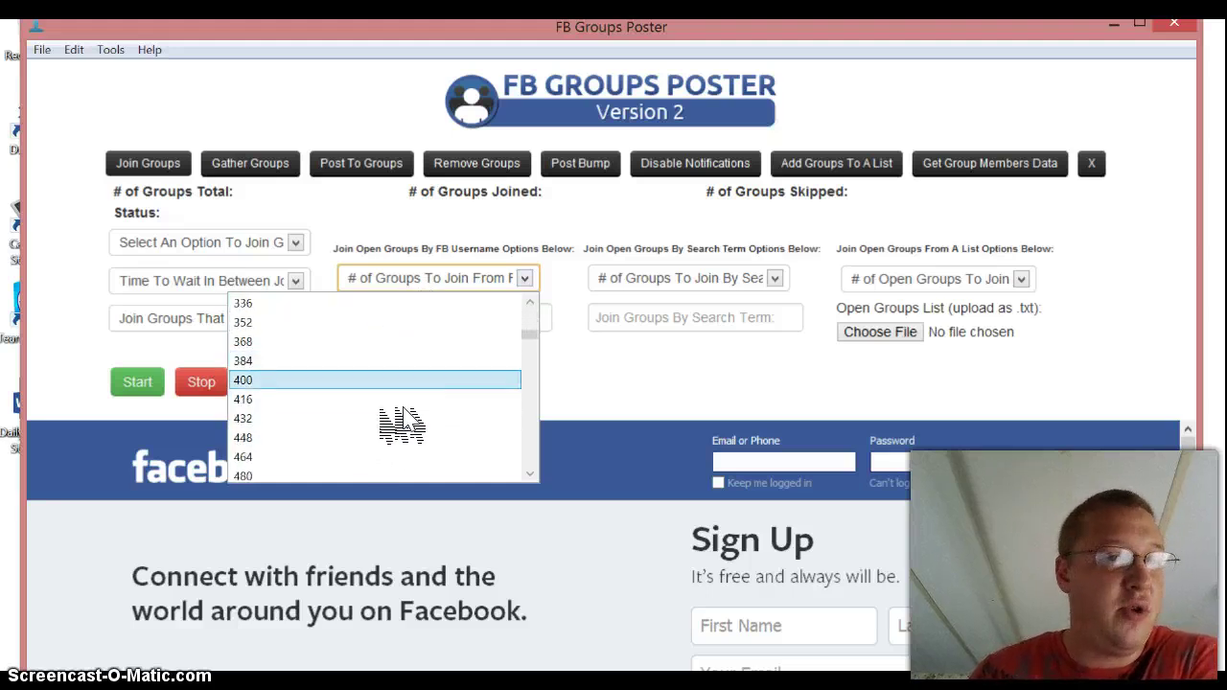
scroll(397, 345, down, 5)
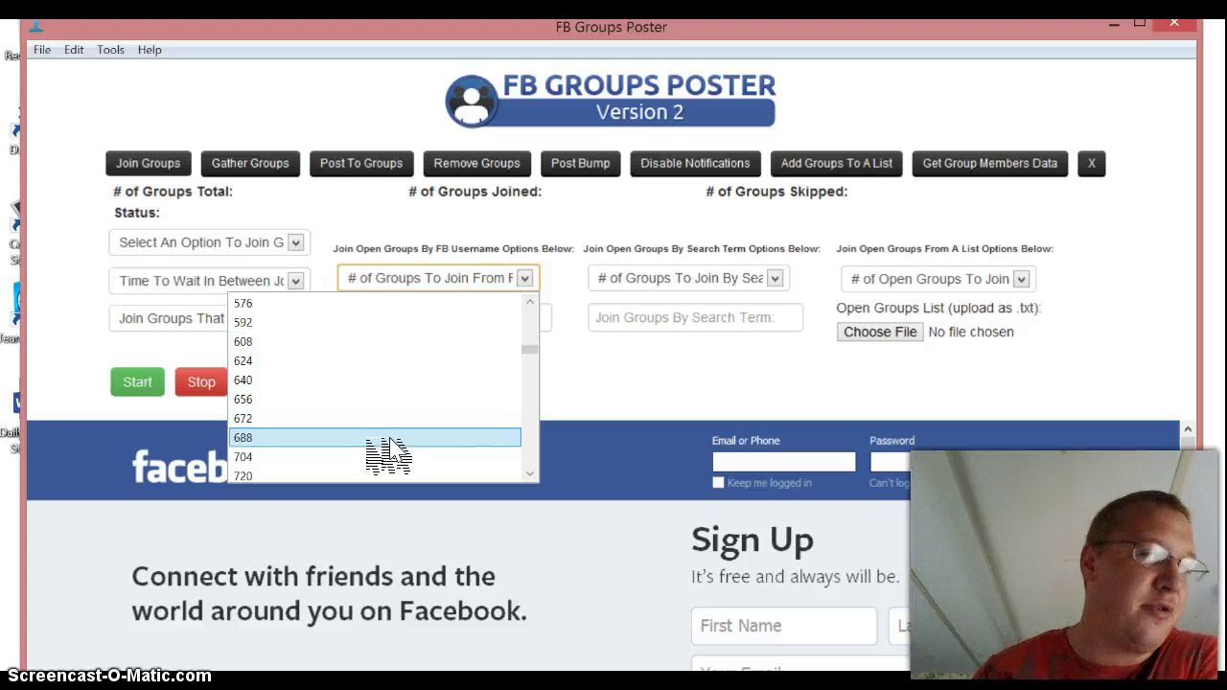
scroll(391, 457, up, 4)
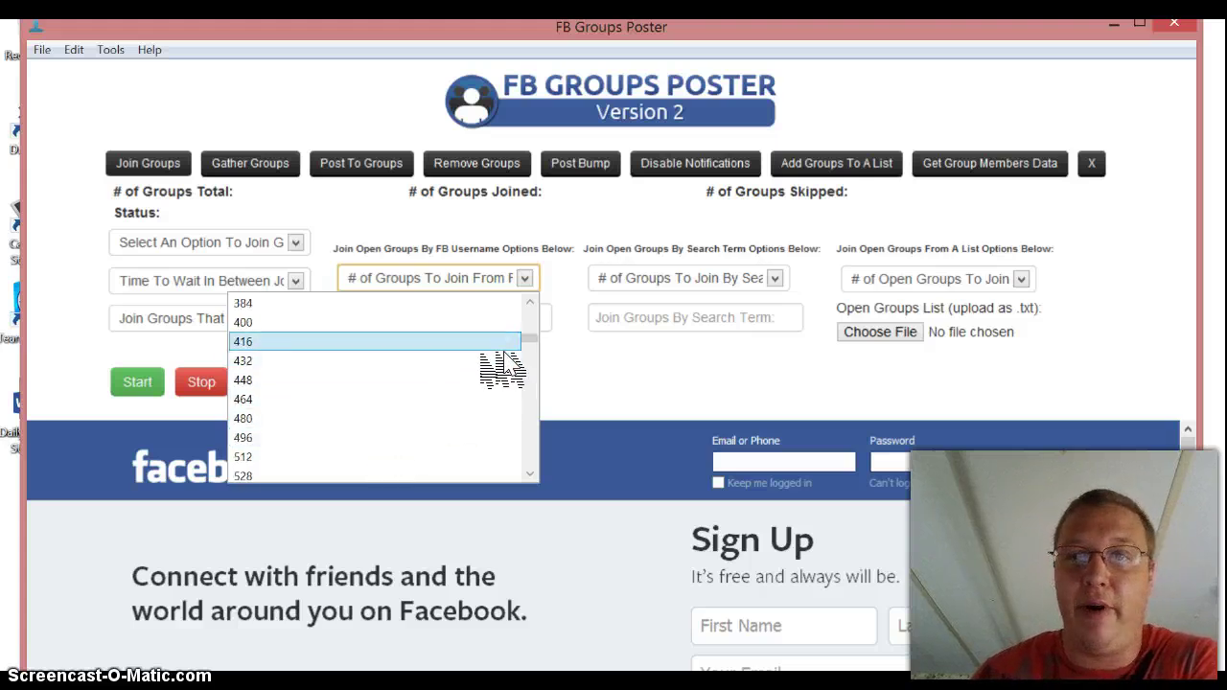
scroll(451, 379, up, 8)
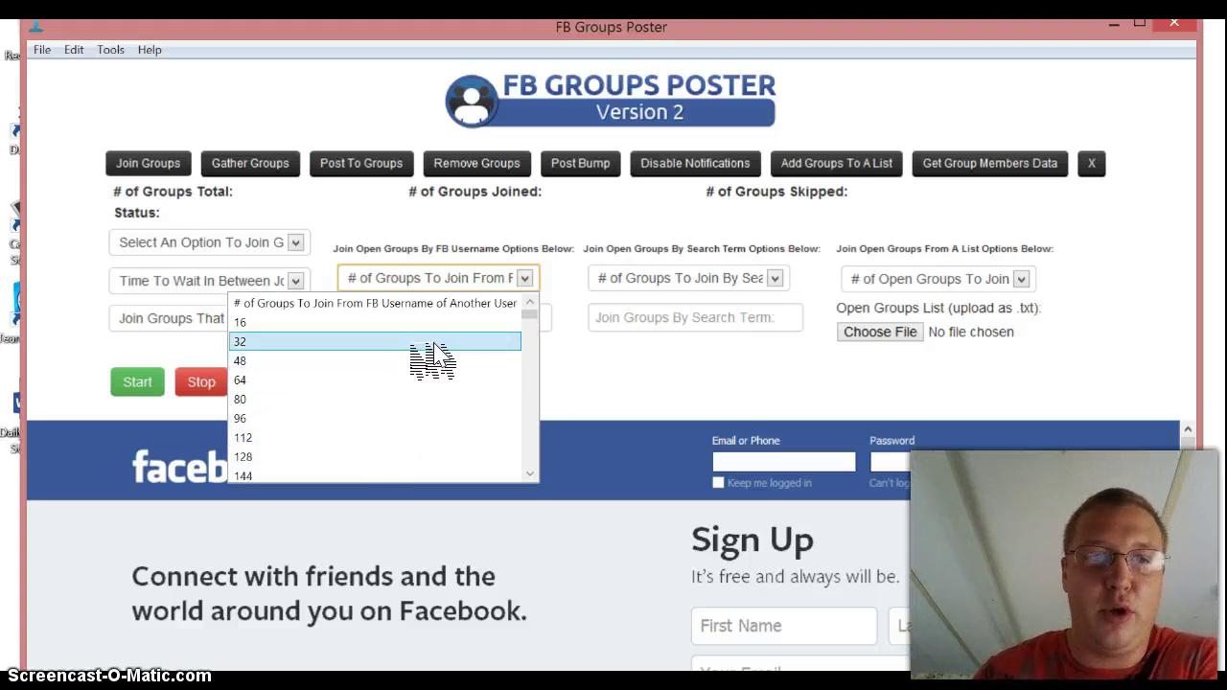
click(480, 380)
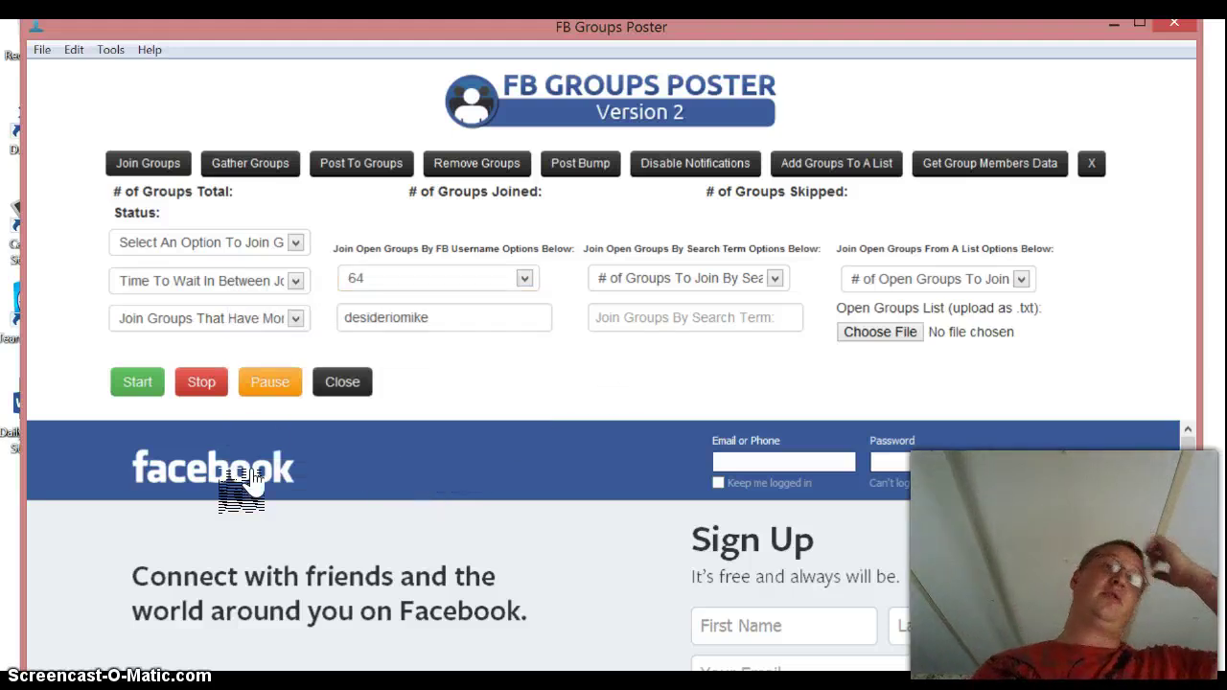
click(475, 282)
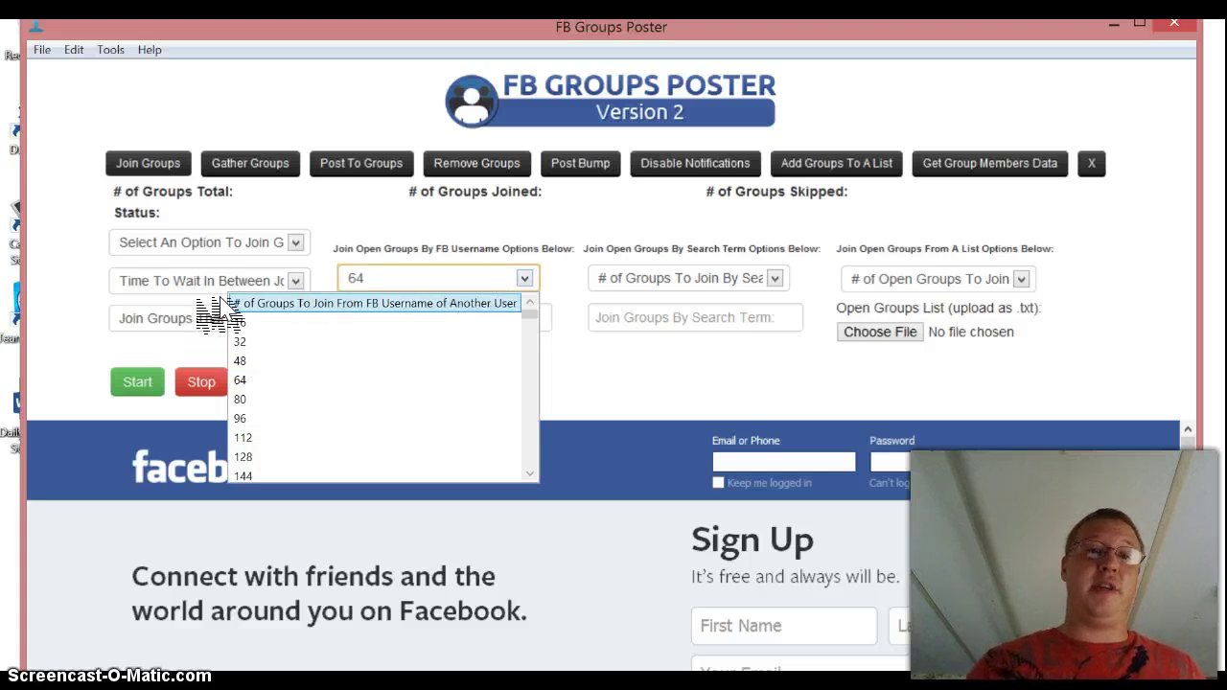
click(346, 303)
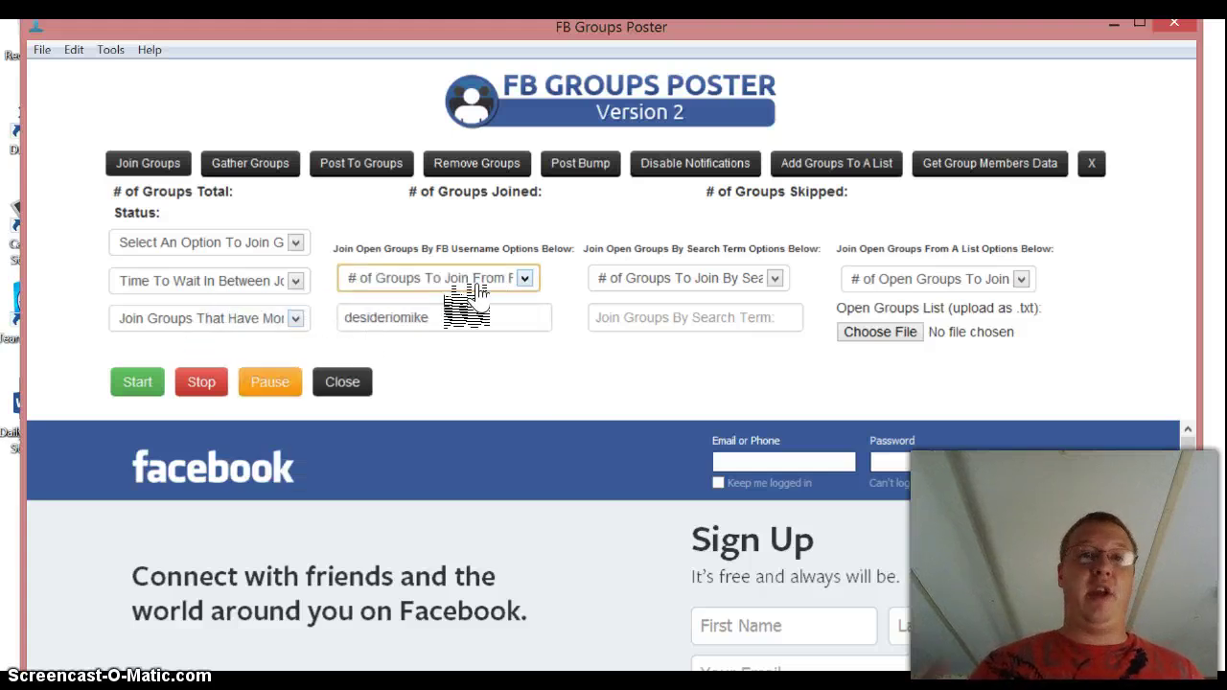
click(205, 249)
click(280, 228)
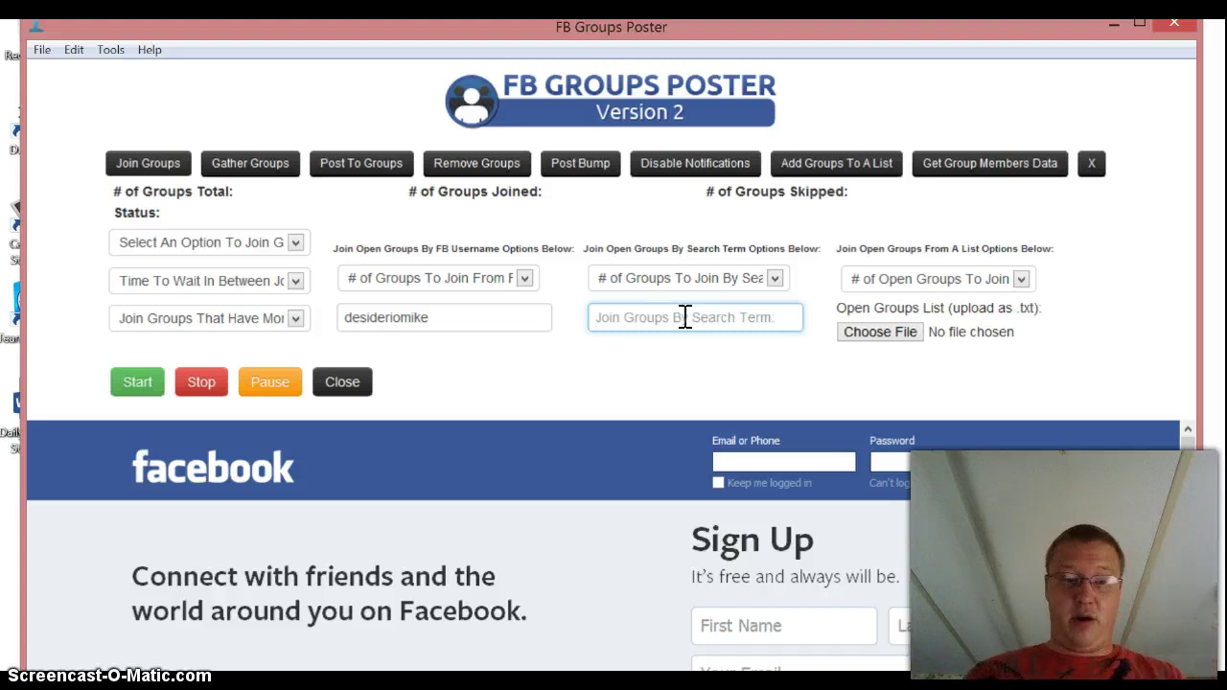
Enter 'supplements,body building,' as the search terms for groups to join.
text(supplements)
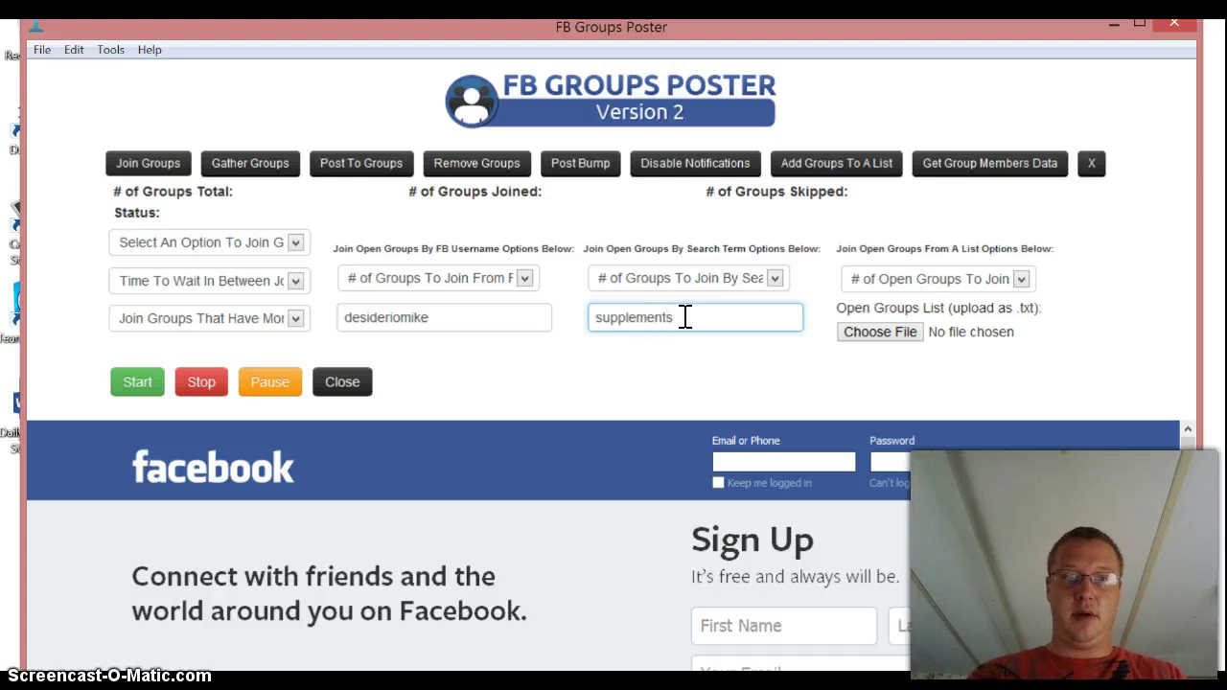
text(,body building,)
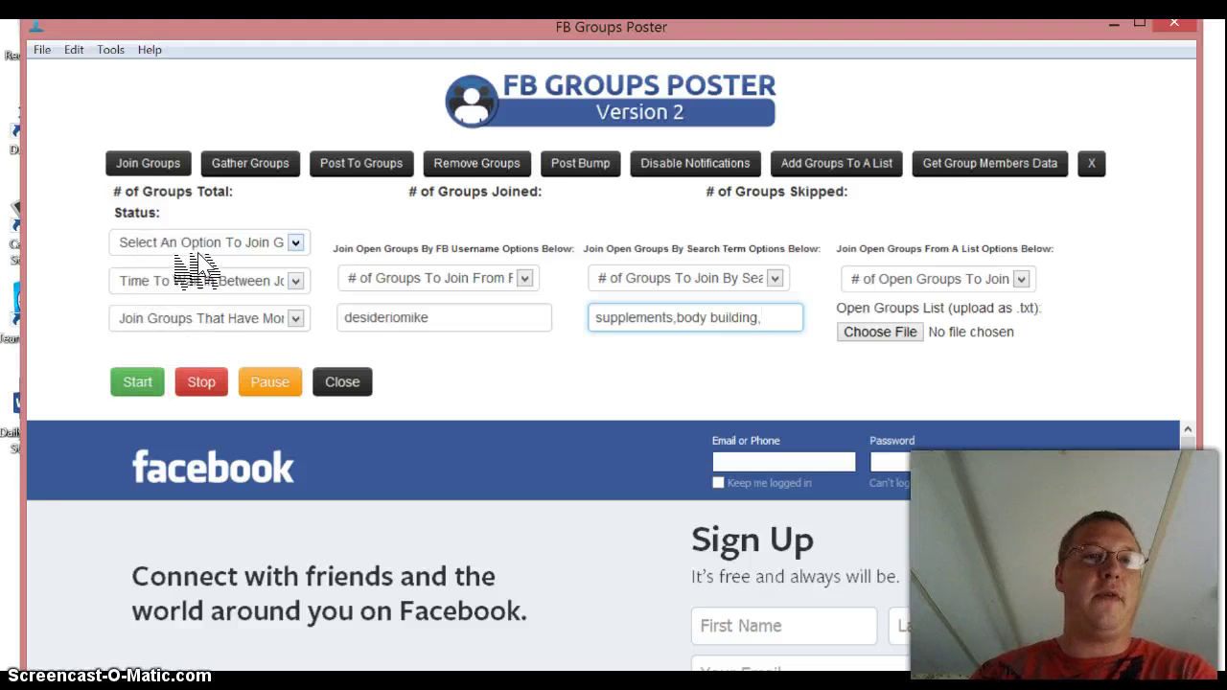
click(245, 245)
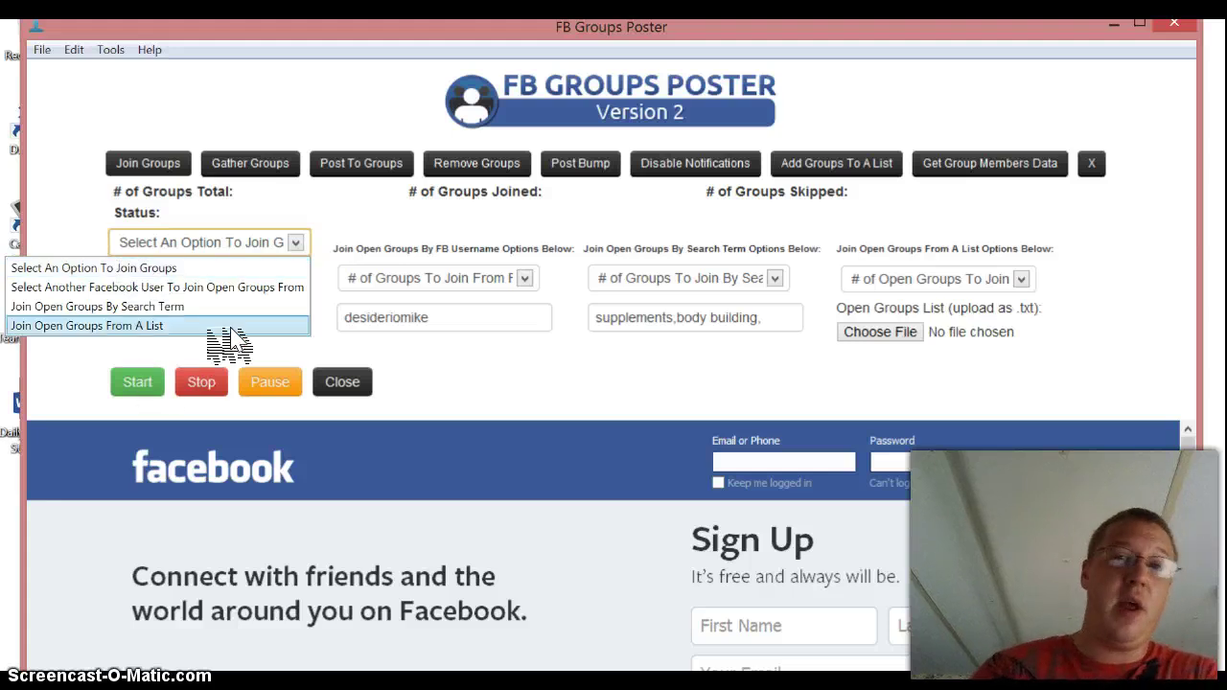
Choose joining open groups by search term, with a 1 Minute To 2 Minutes wait between joins.
click(134, 307)
click(135, 317)
click(165, 288)
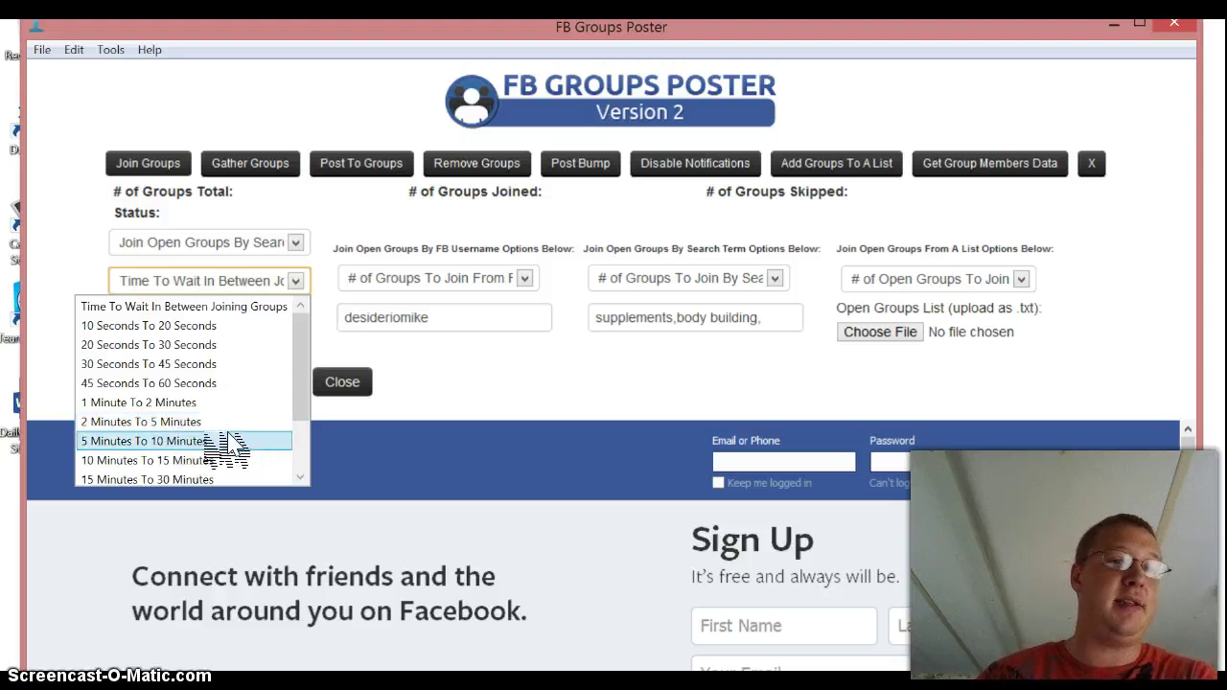
click(395, 364)
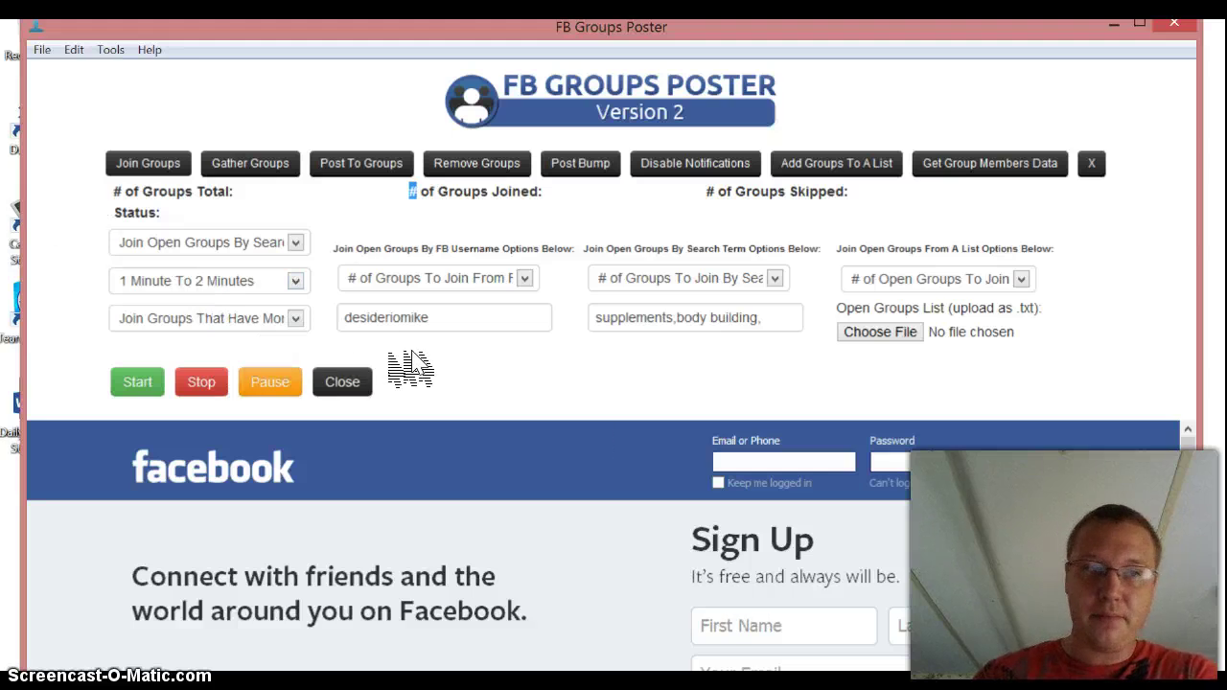
Pick 50 in the minimum-member dropdown so only groups above 50 members are joined.
click(273, 322)
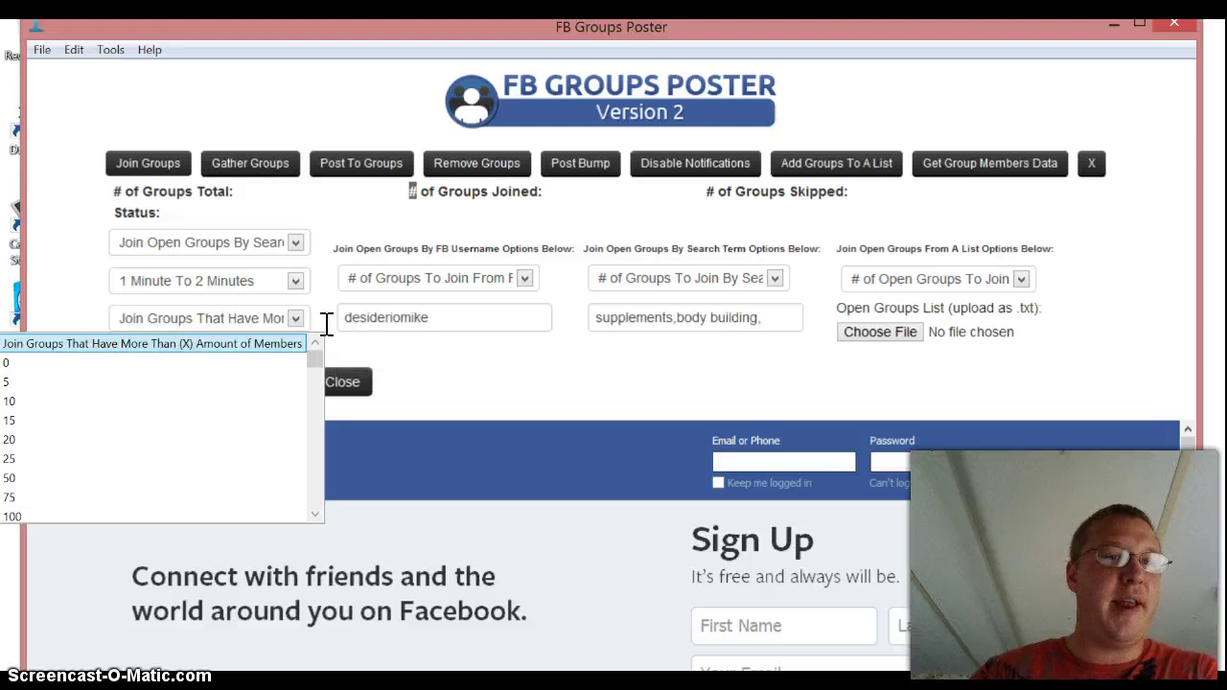
scroll(113, 467, down, 1)
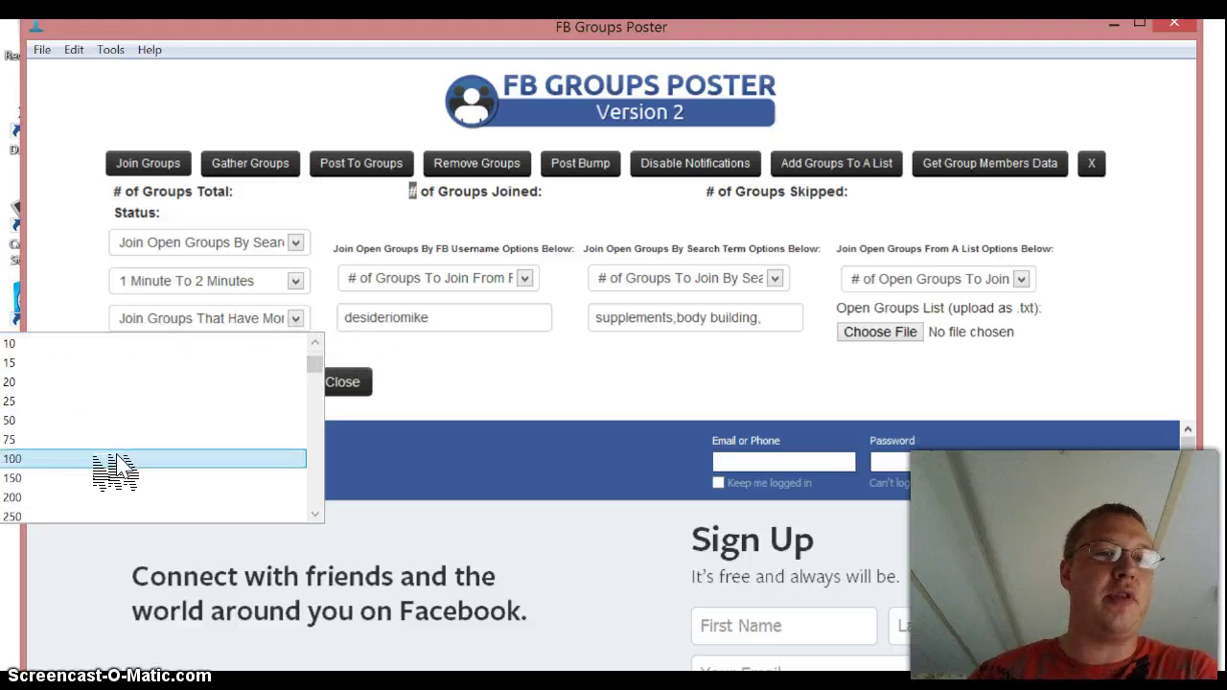
click(58, 420)
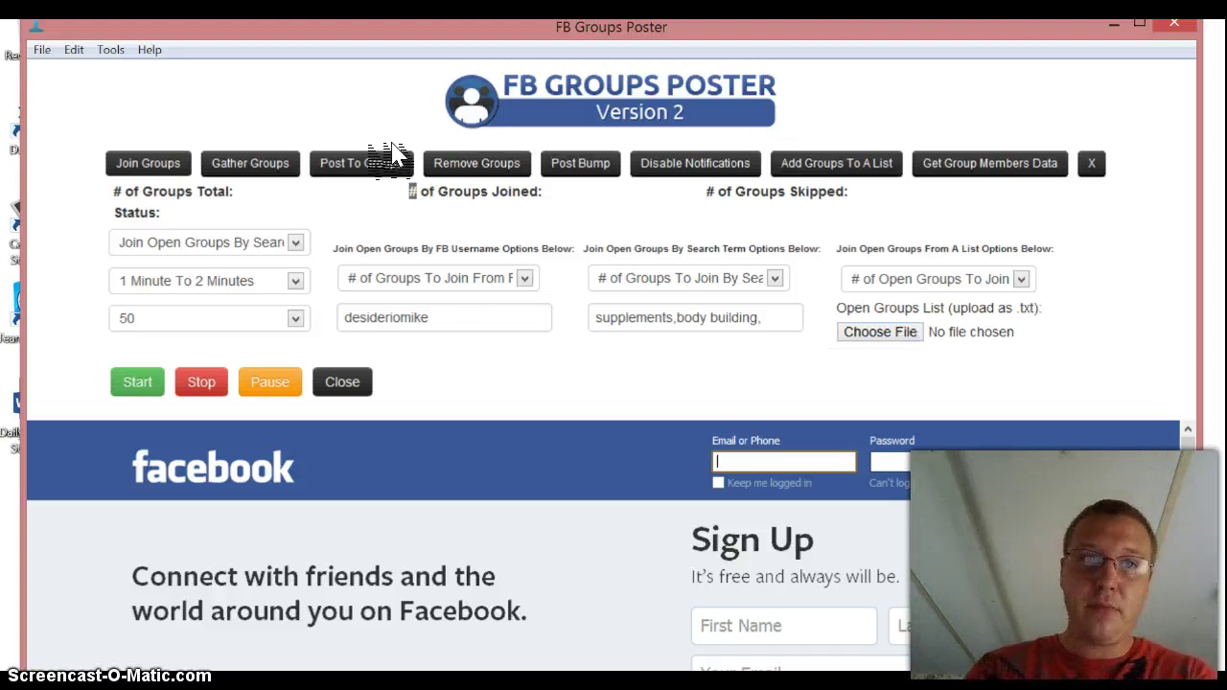
In the Post To Groups options, set 300 ads to post and 30 posts before each break.
click(376, 165)
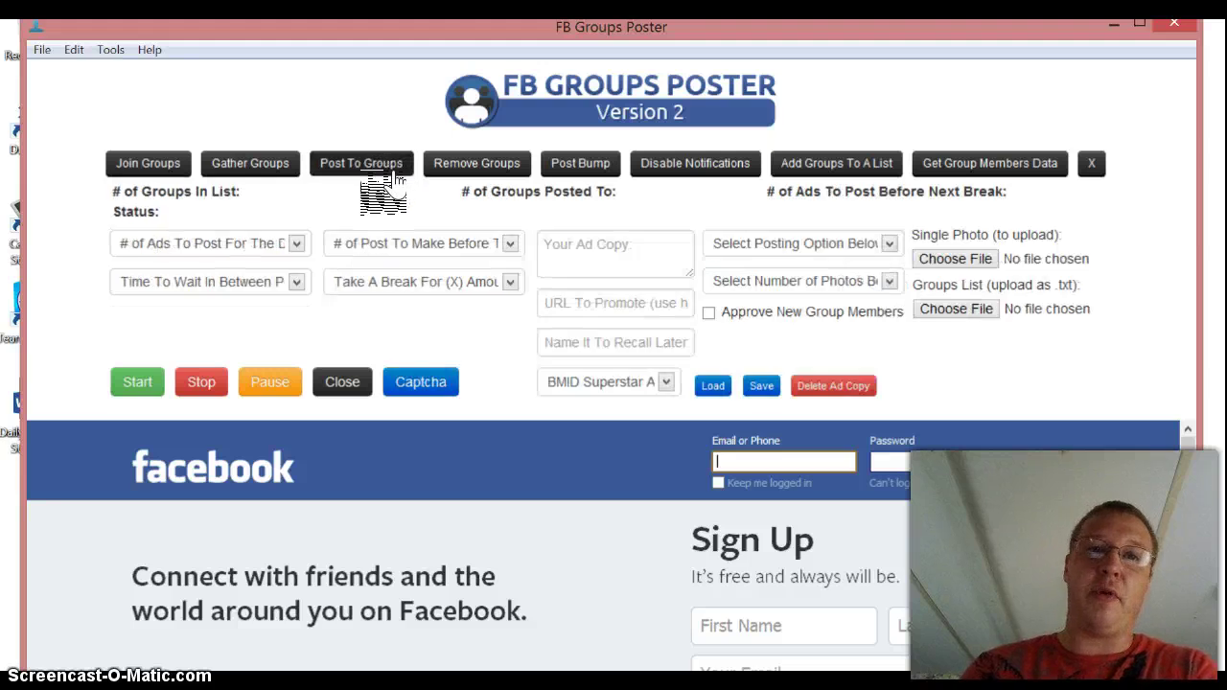
click(259, 165)
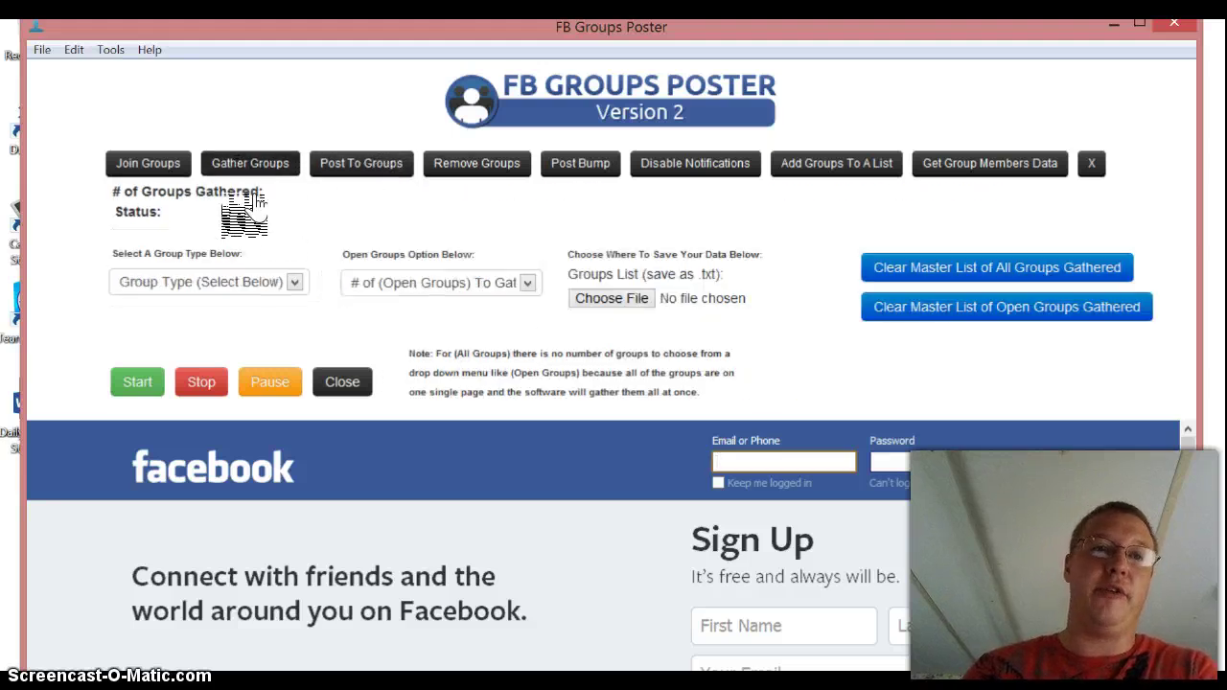
click(370, 169)
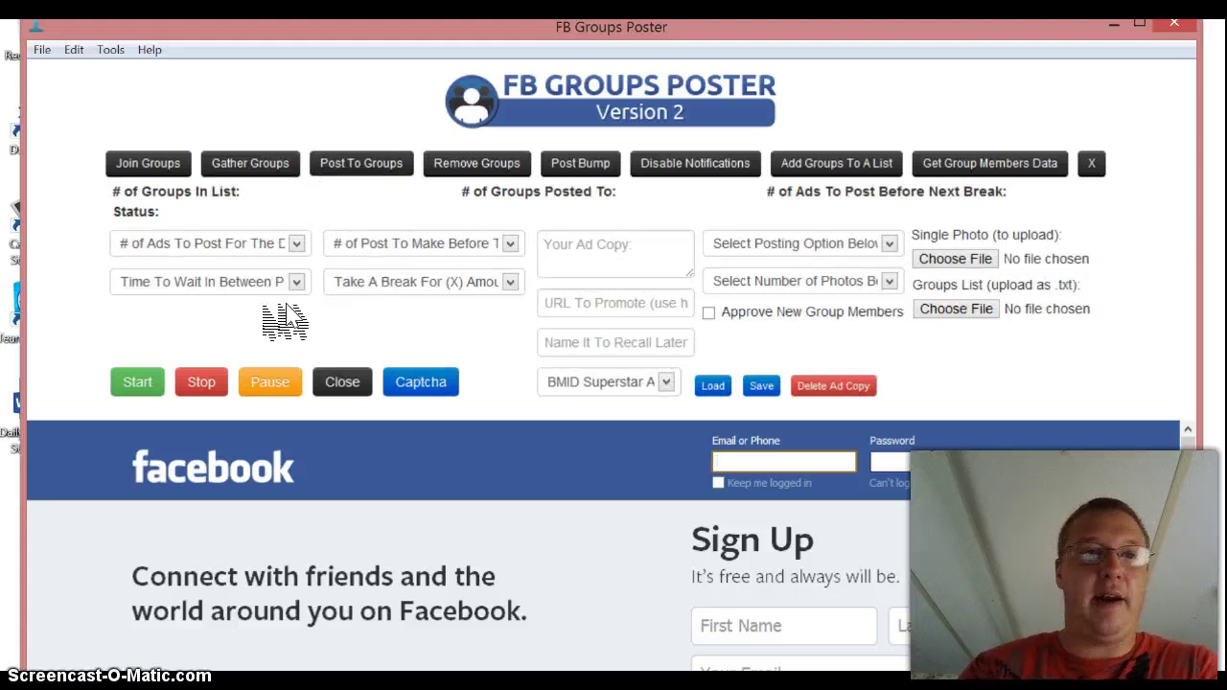
click(264, 243)
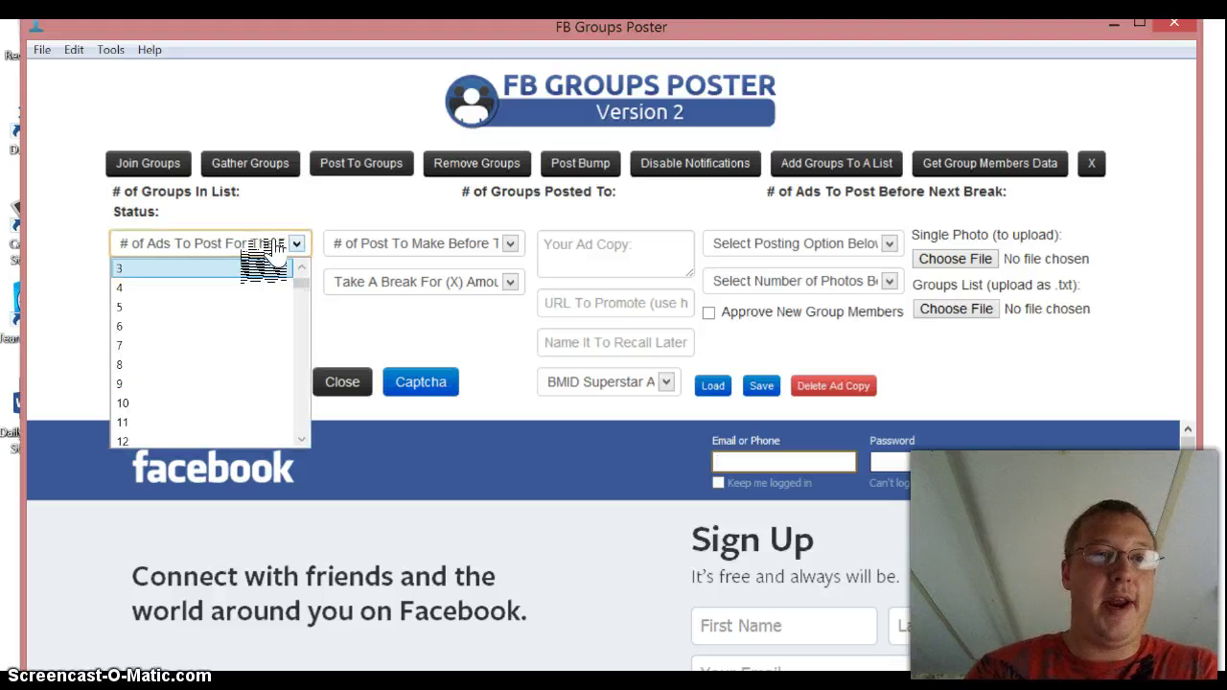
scroll(264, 345, down, 11)
scroll(273, 367, down, 20)
scroll(233, 403, down, 3)
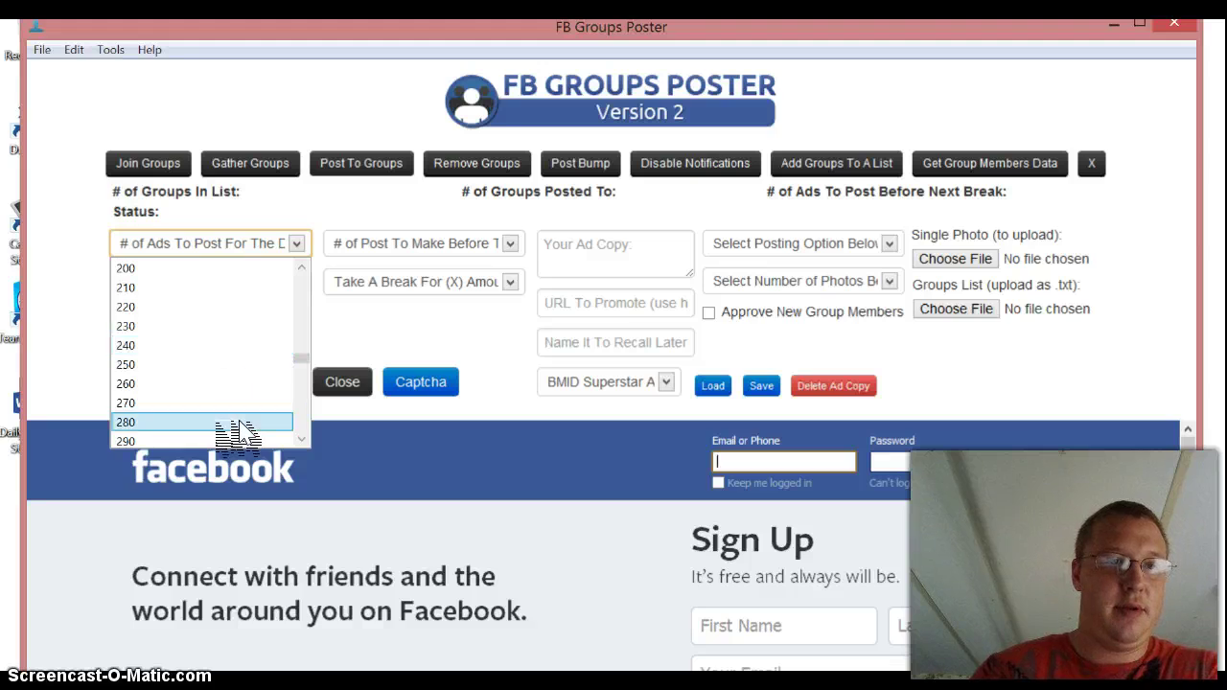
click(183, 427)
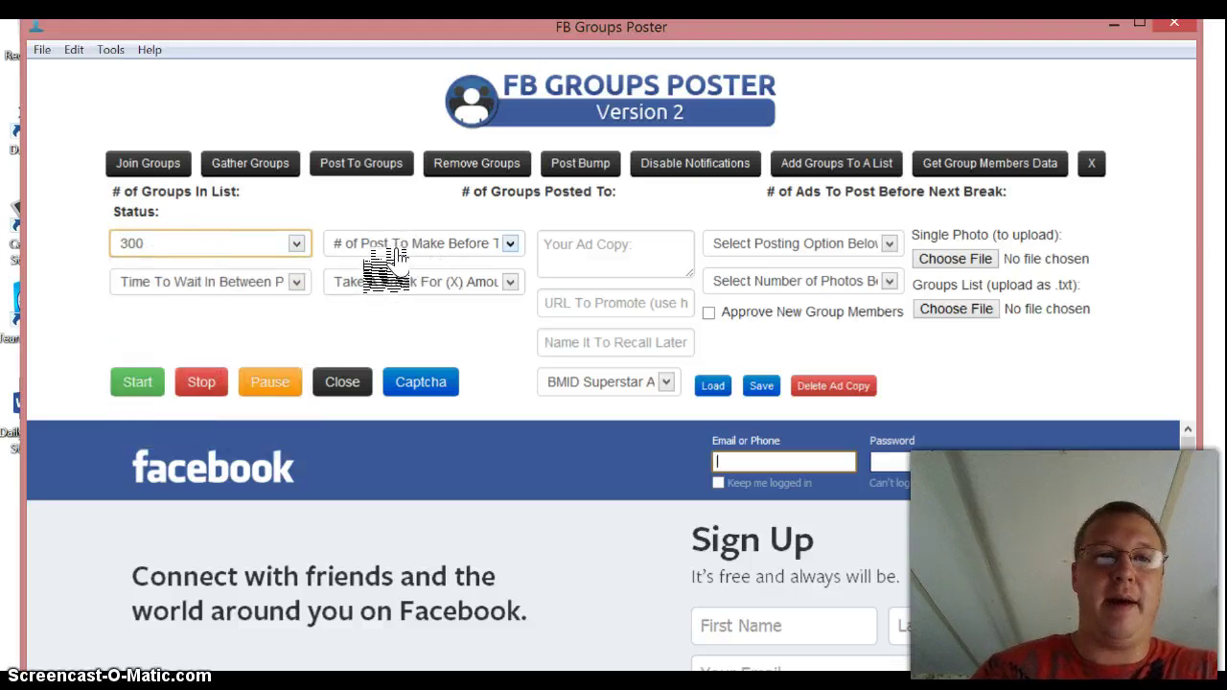
click(468, 247)
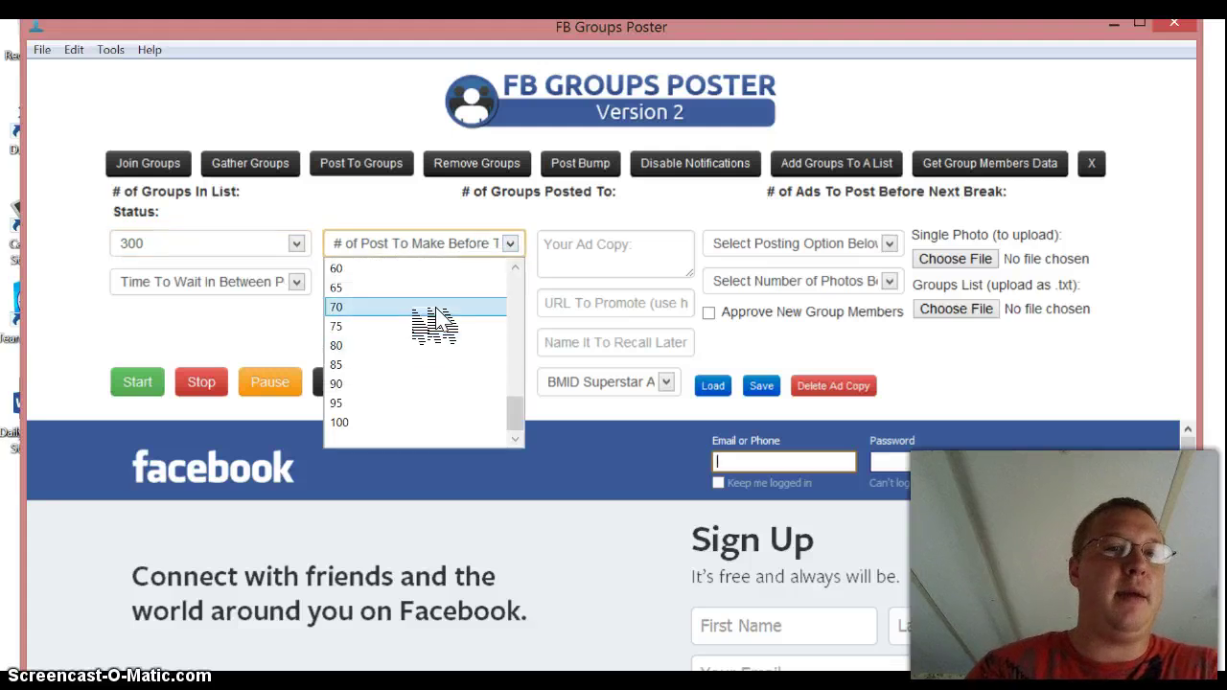
scroll(442, 364, up, 4)
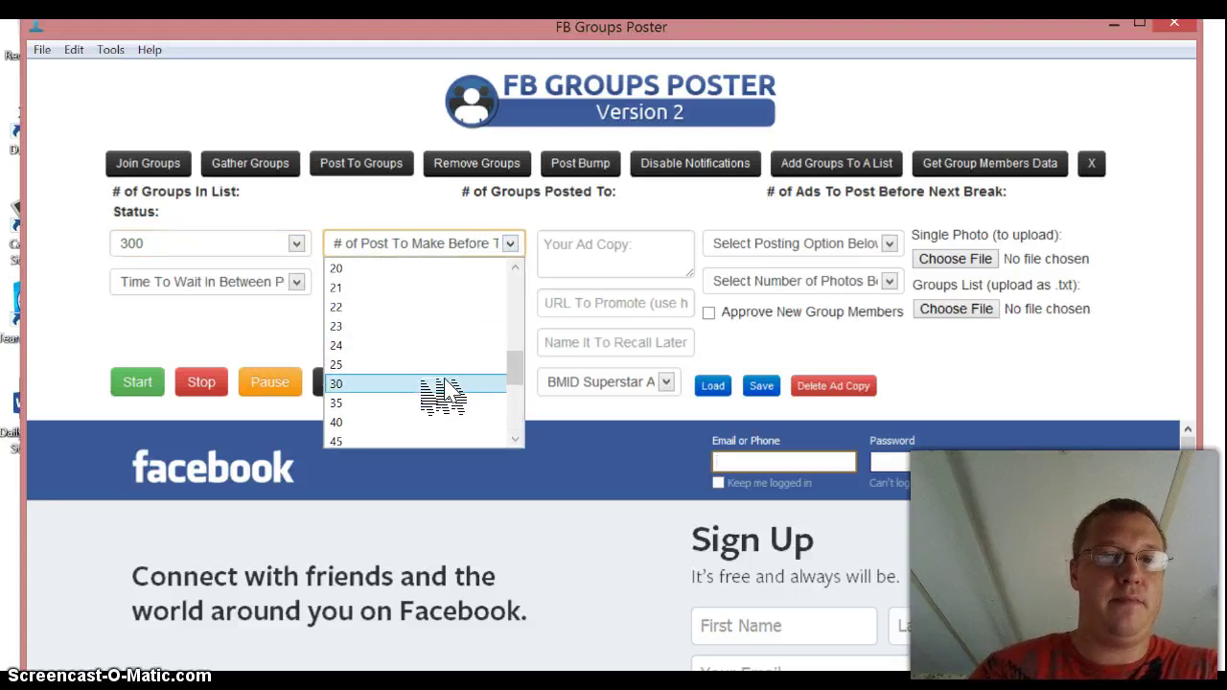
click(426, 383)
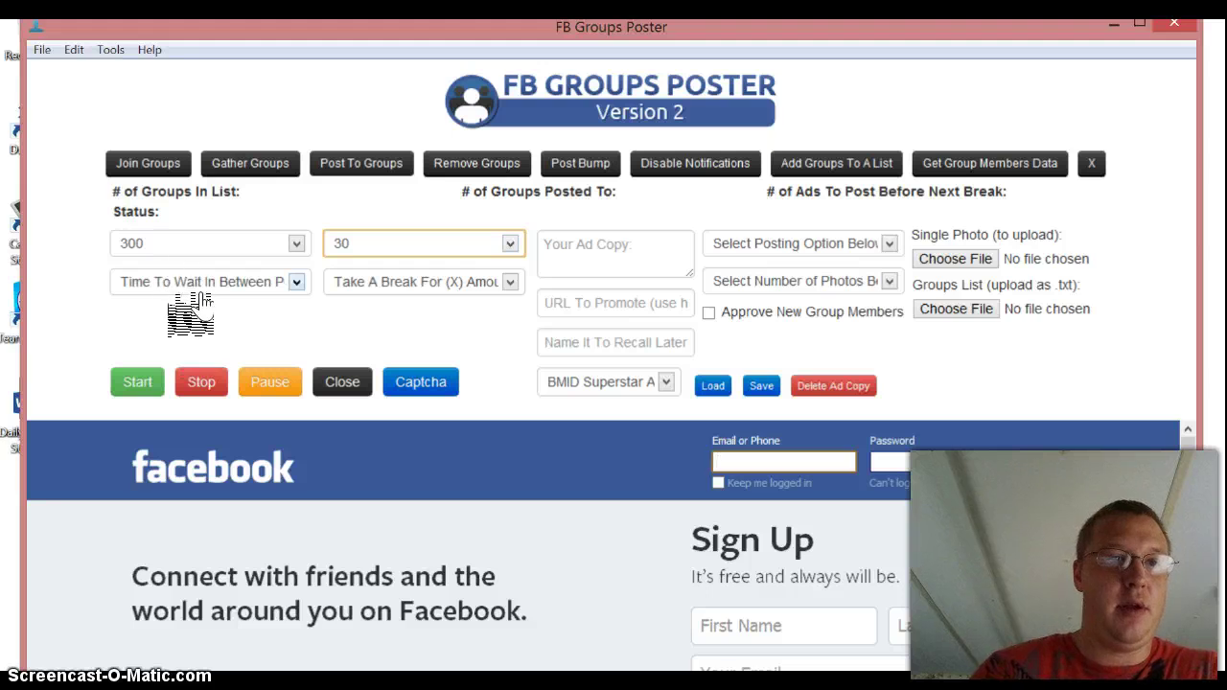
Wait 5 to 10 minutes between posts, take 35-minute breaks, then minimize the poster.
click(259, 288)
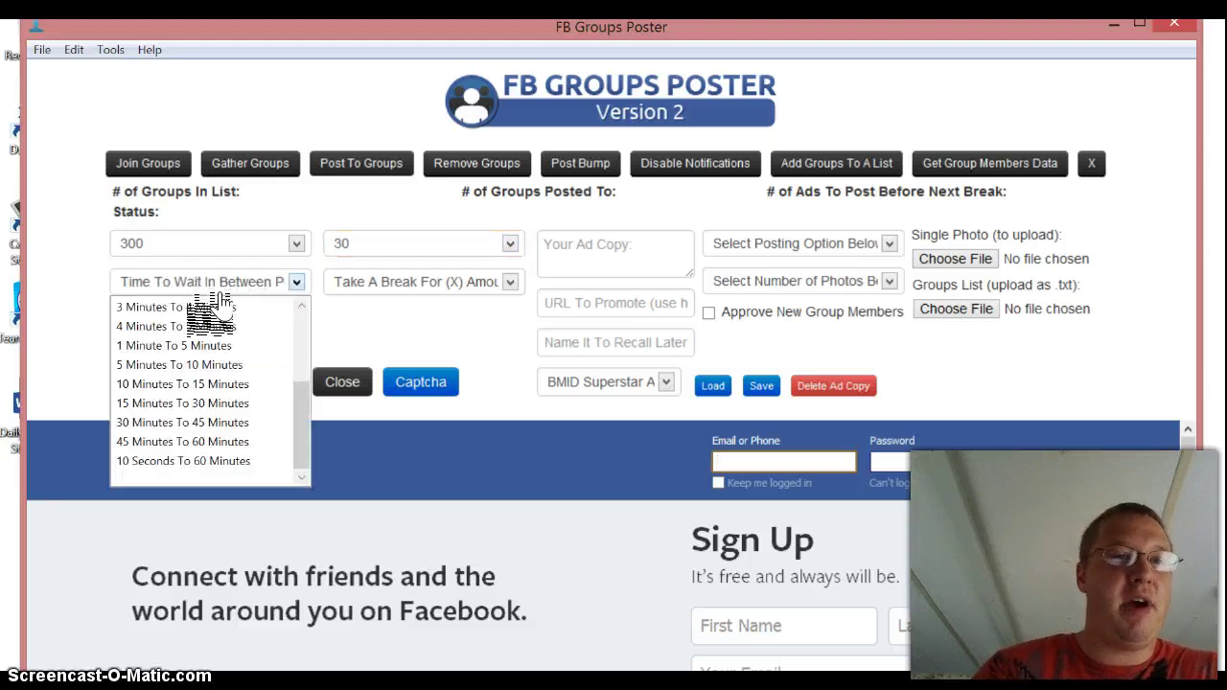
click(209, 365)
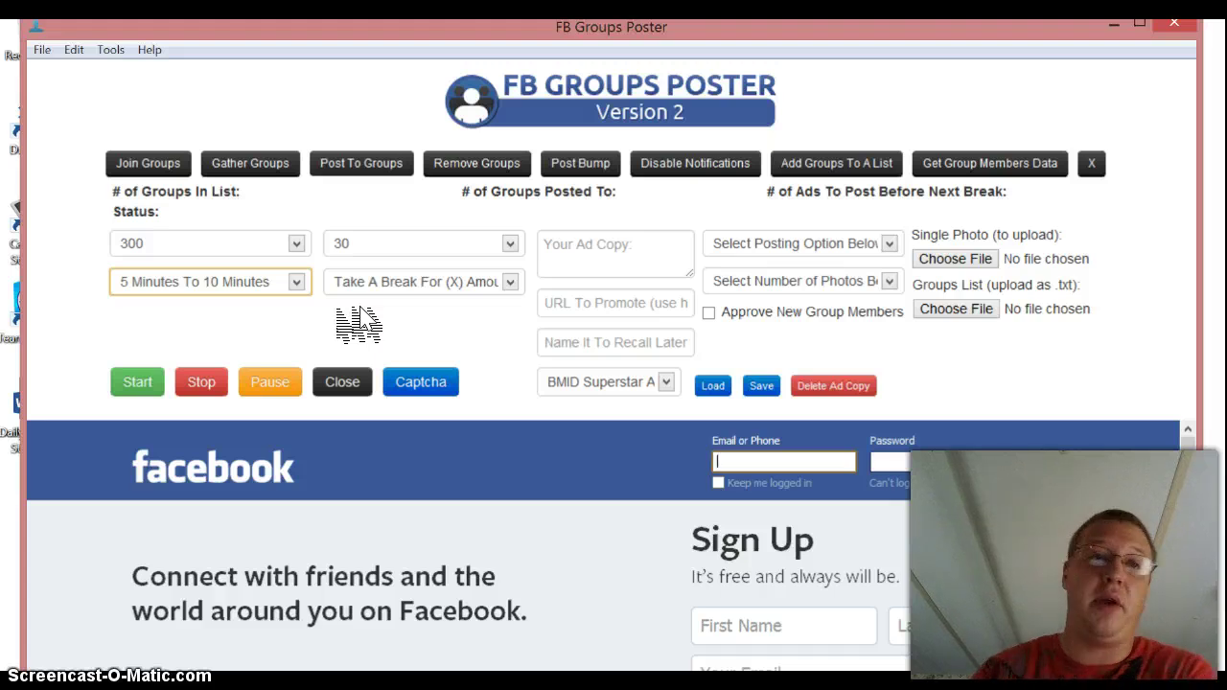
click(488, 288)
scroll(489, 355, up, 3)
scroll(484, 359, up, 1)
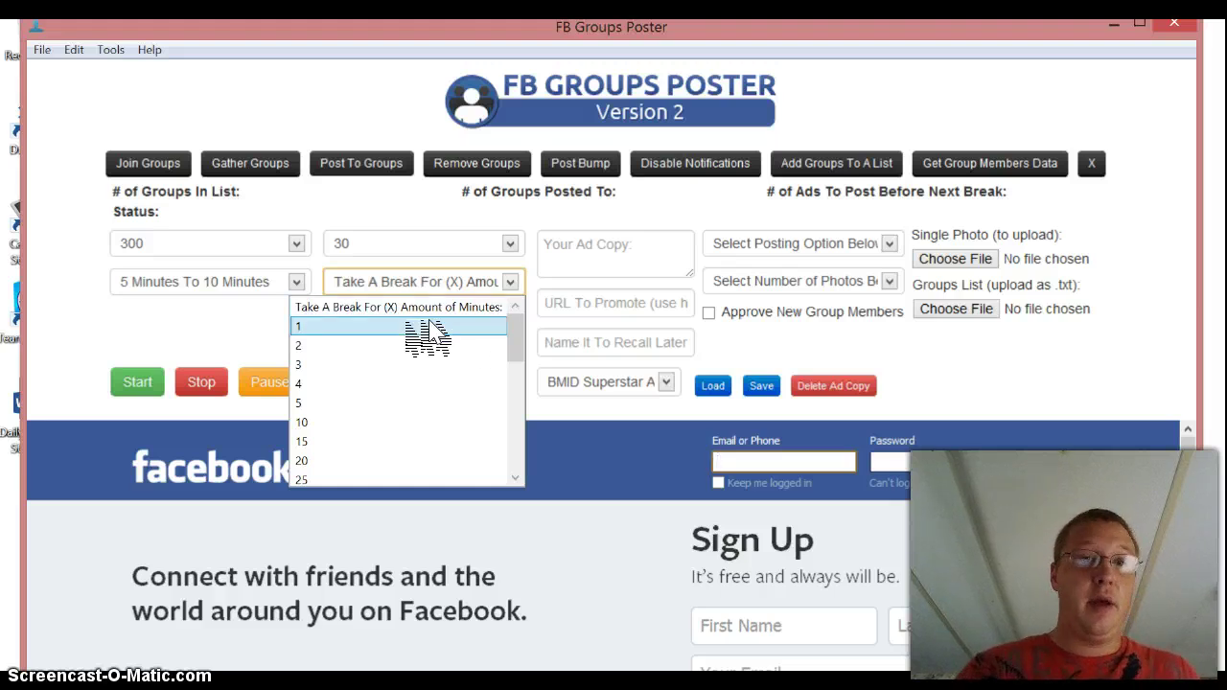
scroll(384, 422, down, 1)
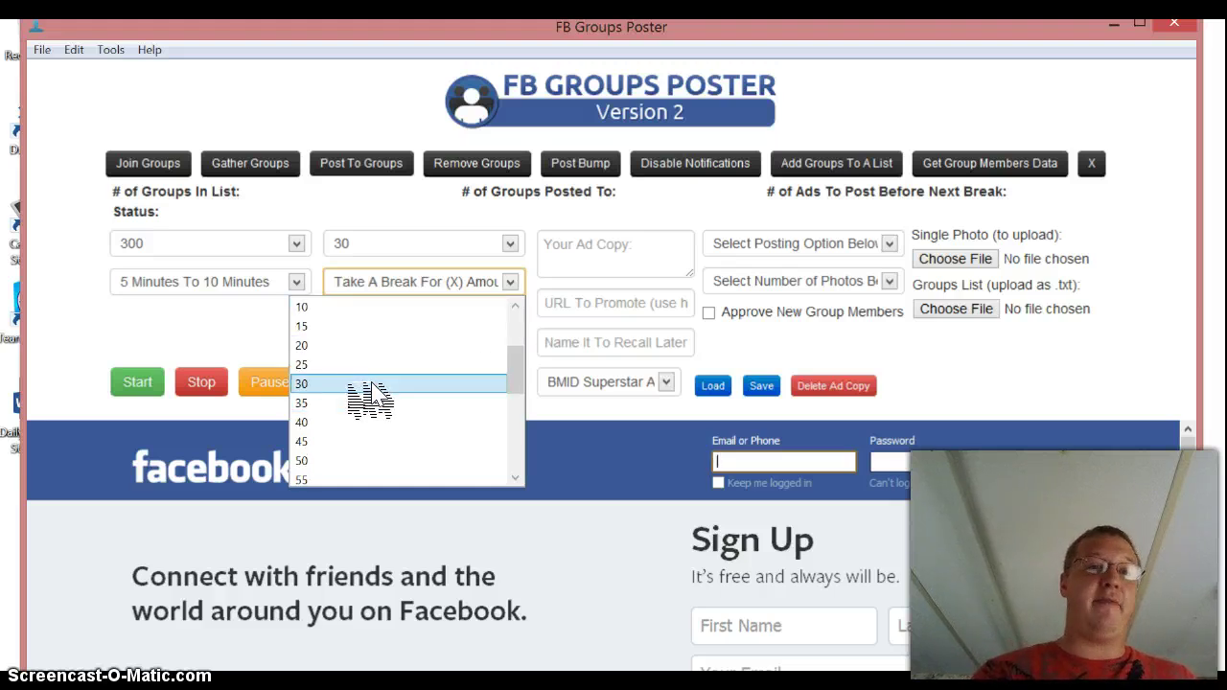
click(368, 406)
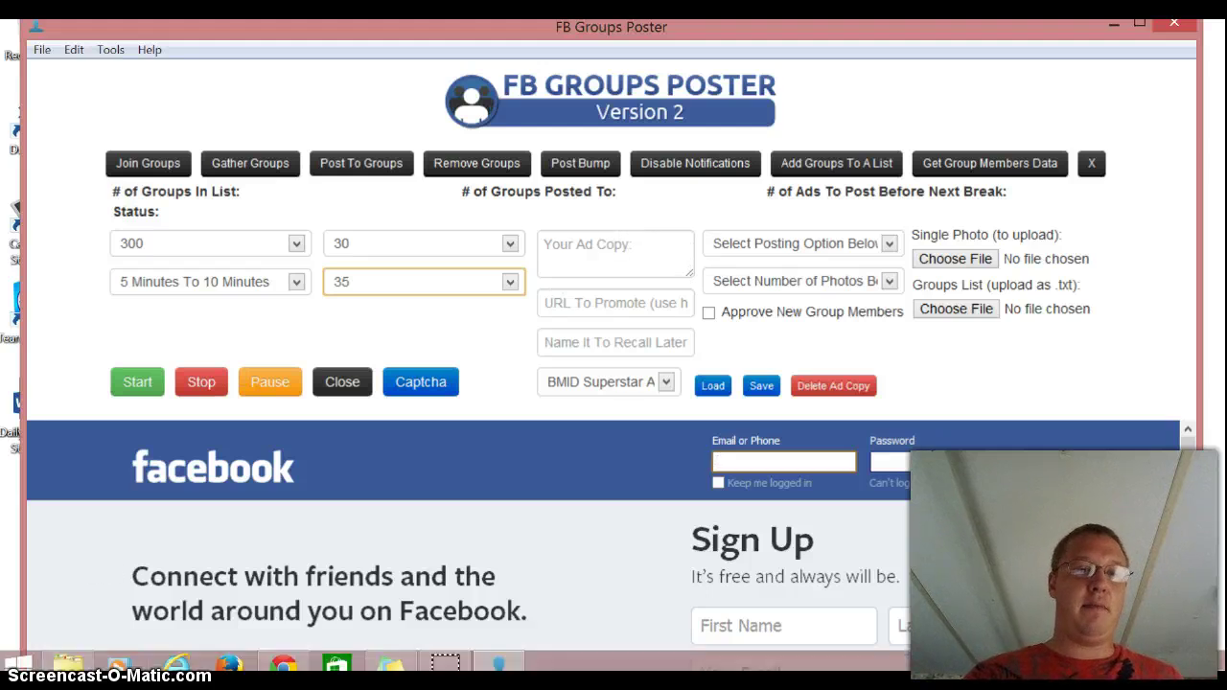
click(1113, 21)
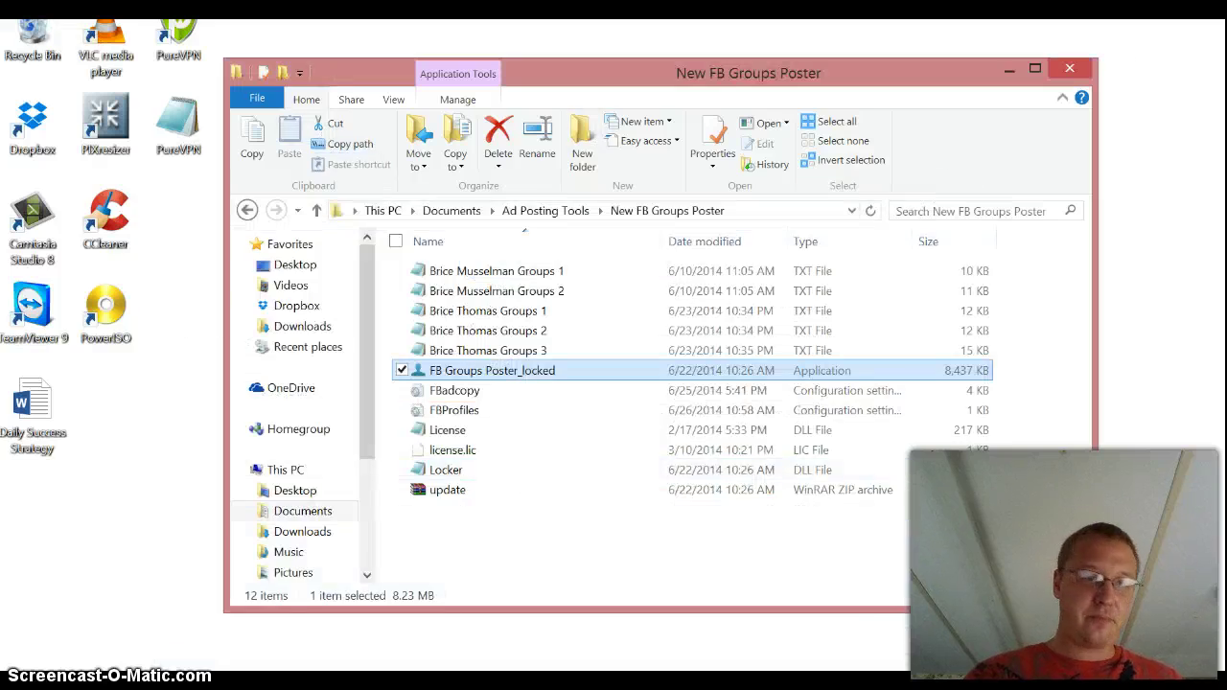
Launch FB Groups Poster_locked, then go from the Start screen back to the desktop.
double_click(836, 374)
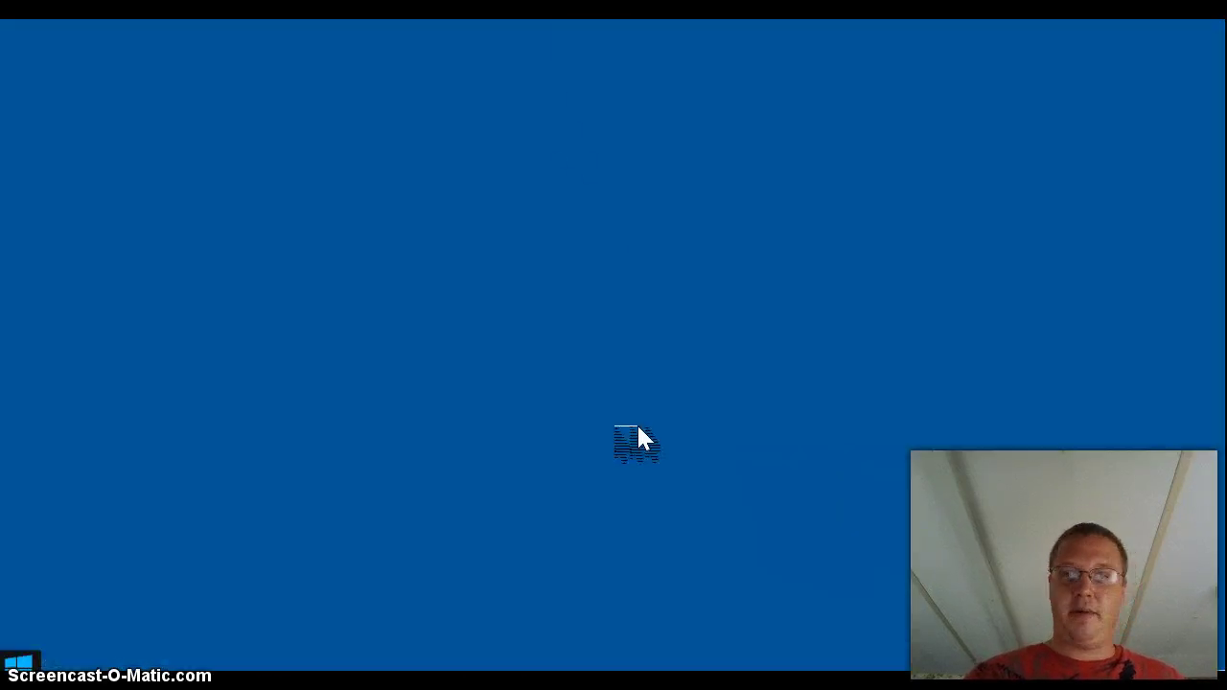
key(super)
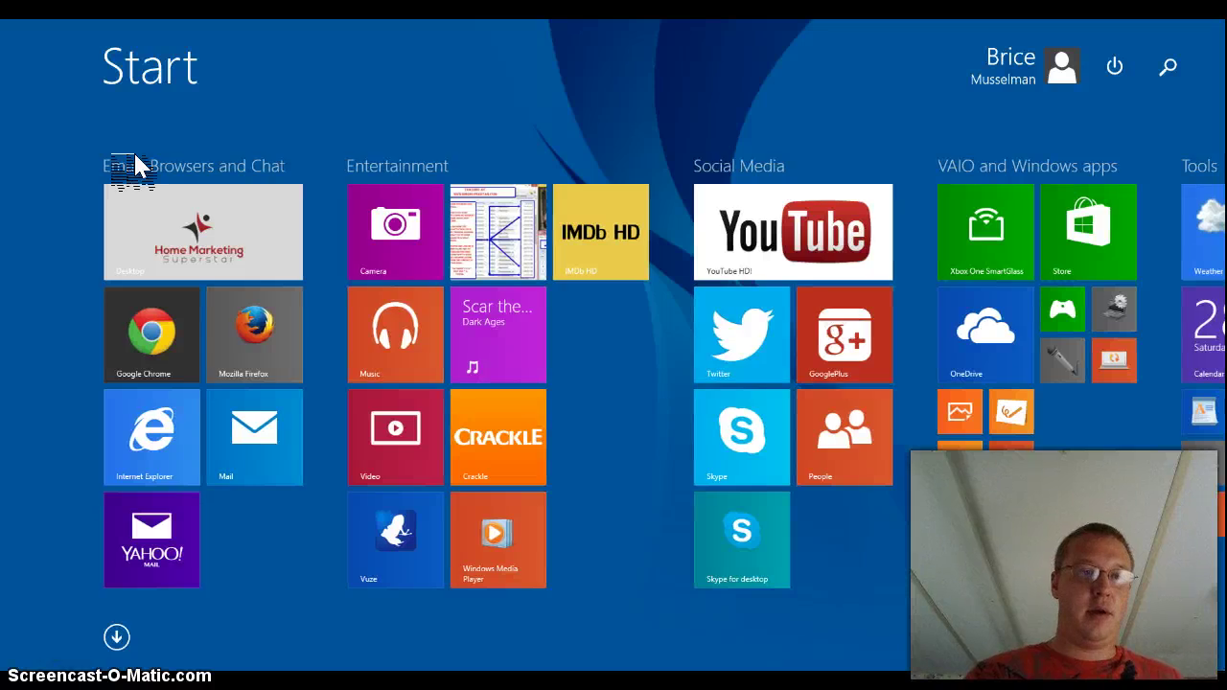
click(142, 196)
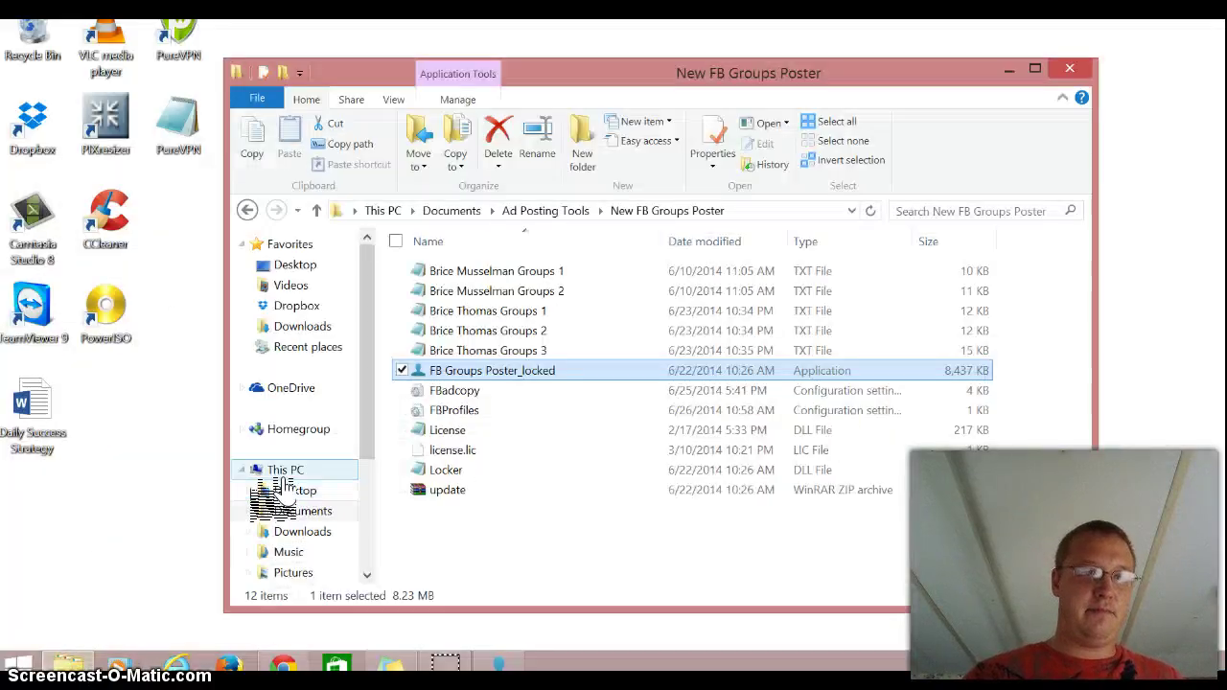
Open Documents > All Ads > Ads and scroll through the 33 saved ad text files.
click(326, 513)
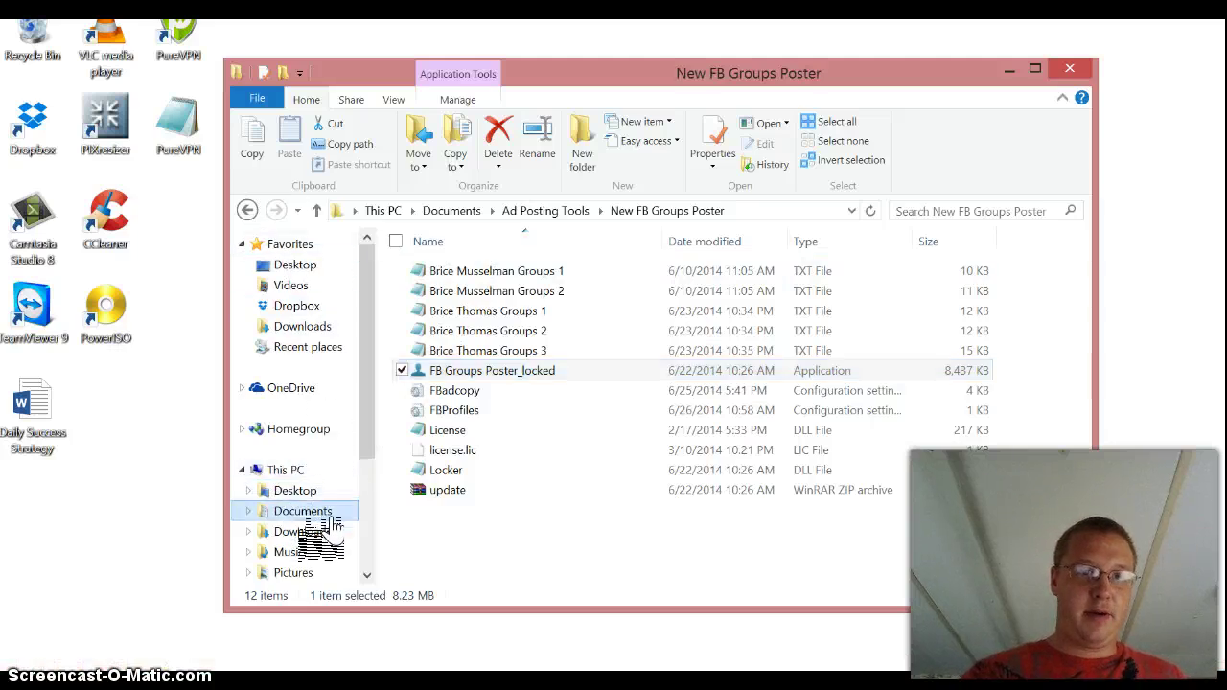
double_click(500, 295)
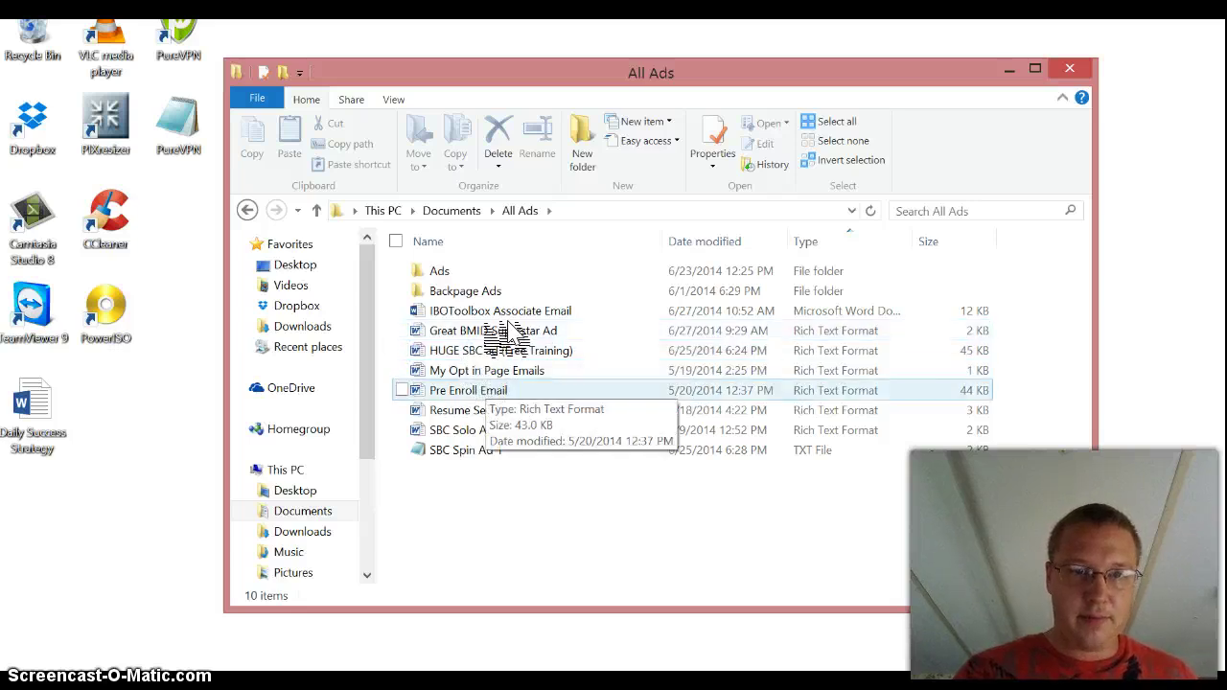
click(474, 292)
double_click(477, 276)
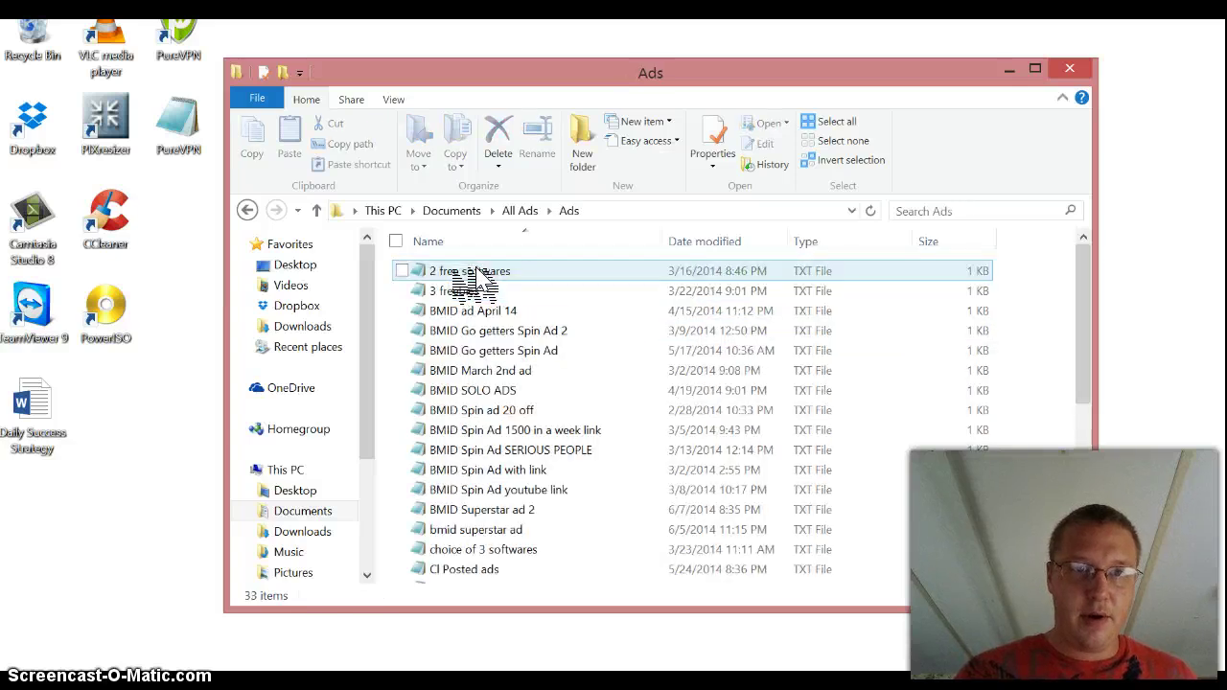
scroll(480, 287, down, 4)
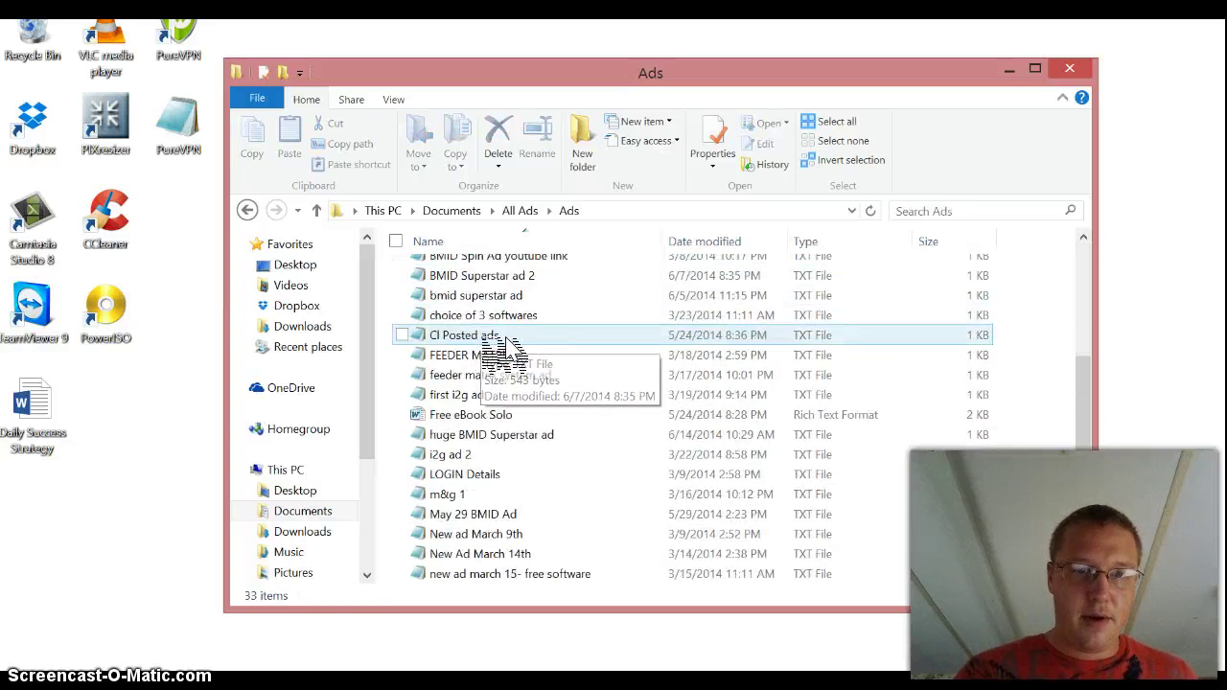
scroll(504, 350, down, 2)
scroll(639, 355, up, 2)
scroll(641, 354, up, 4)
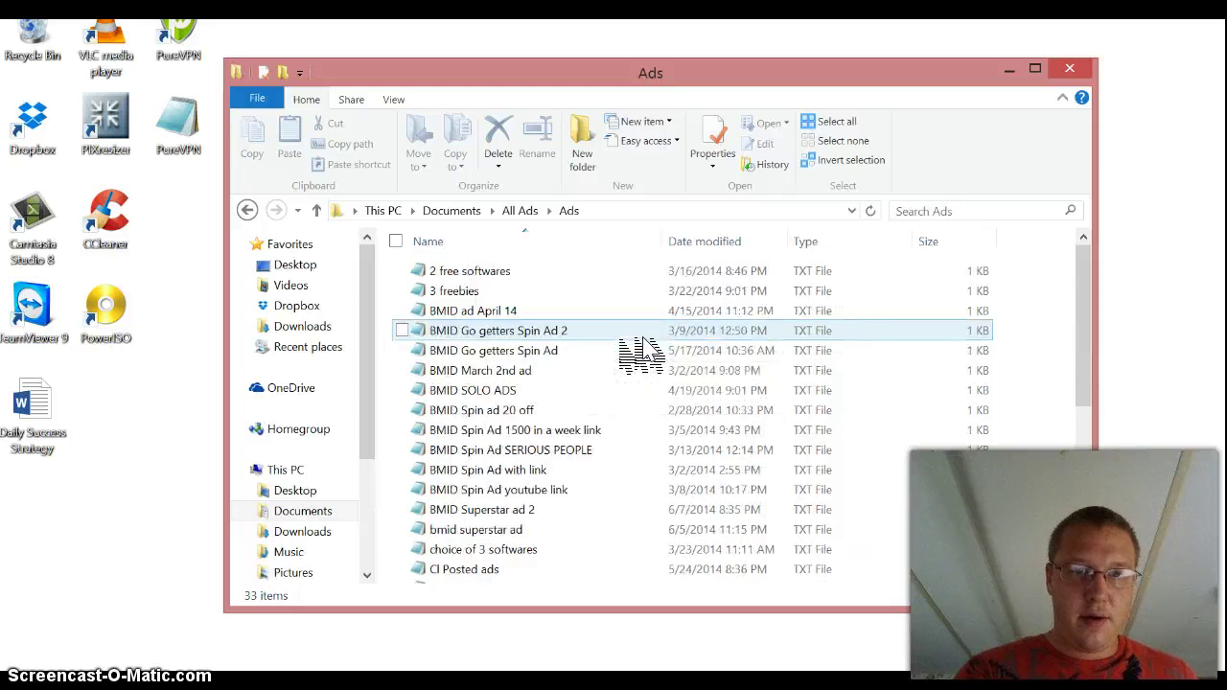
key(super)
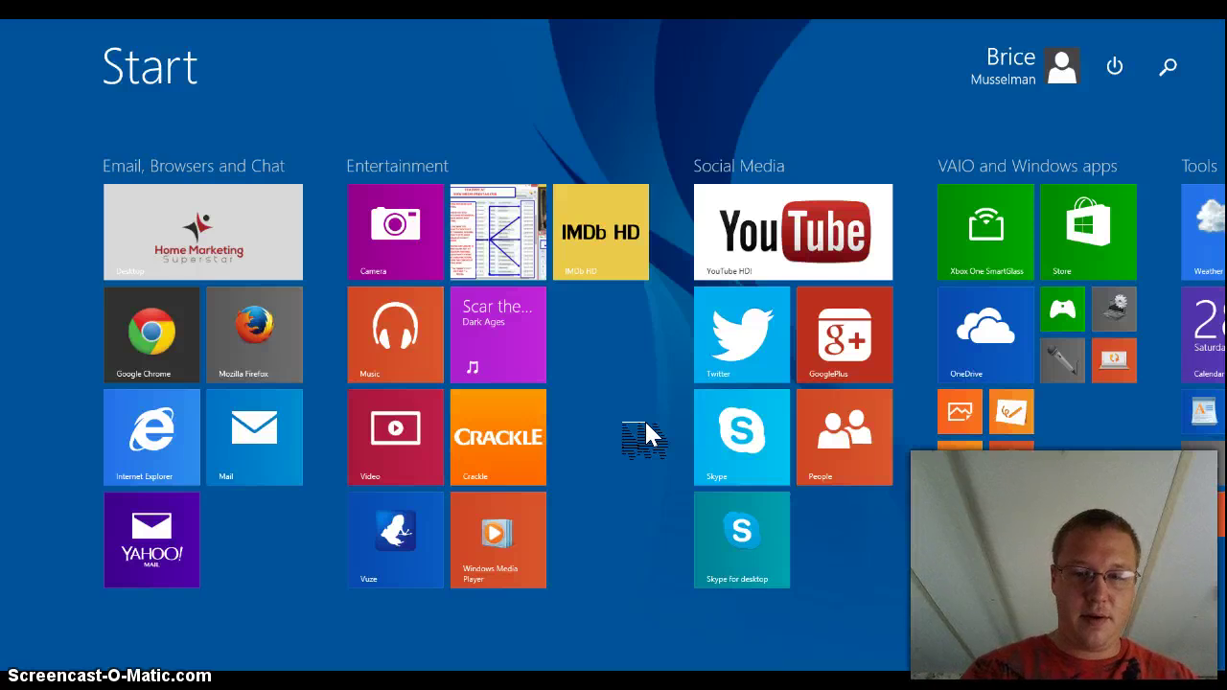
text(a)
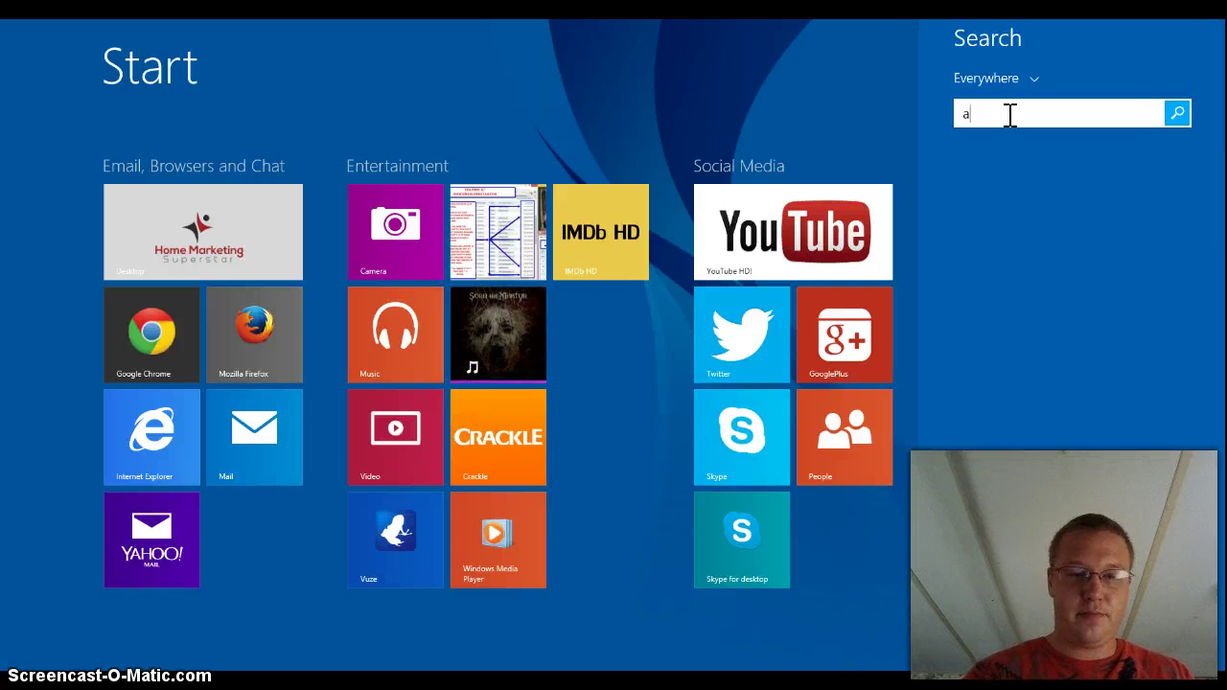
text(weso)
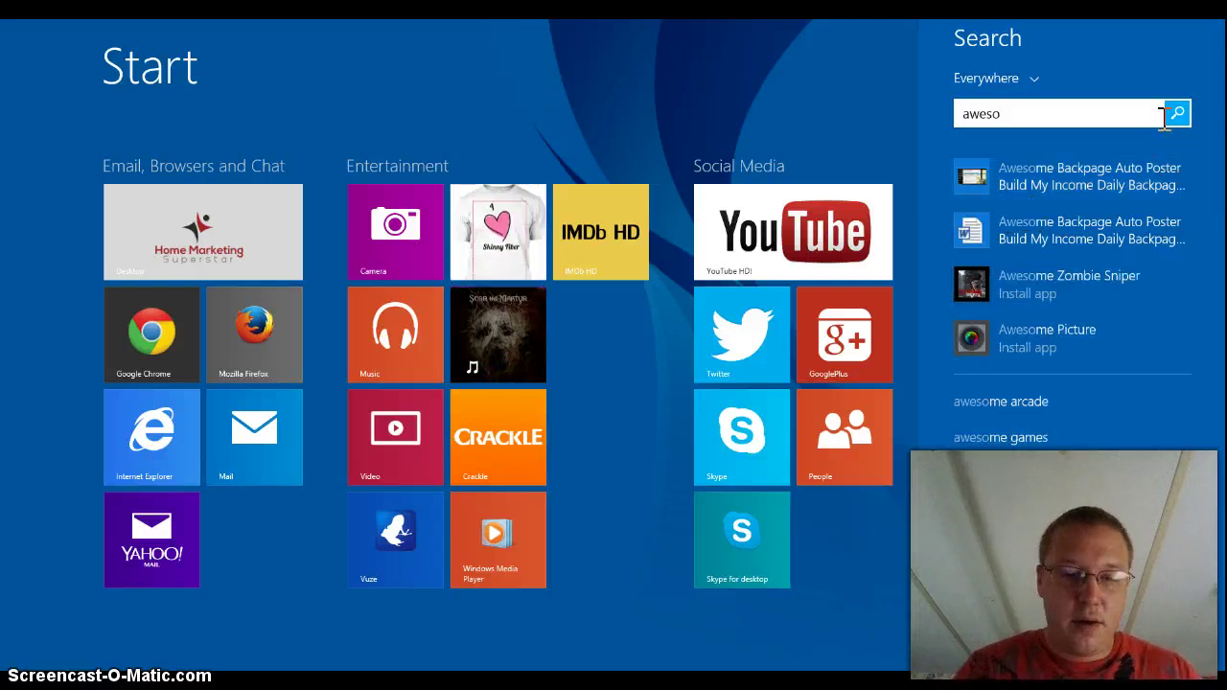
text(sme)
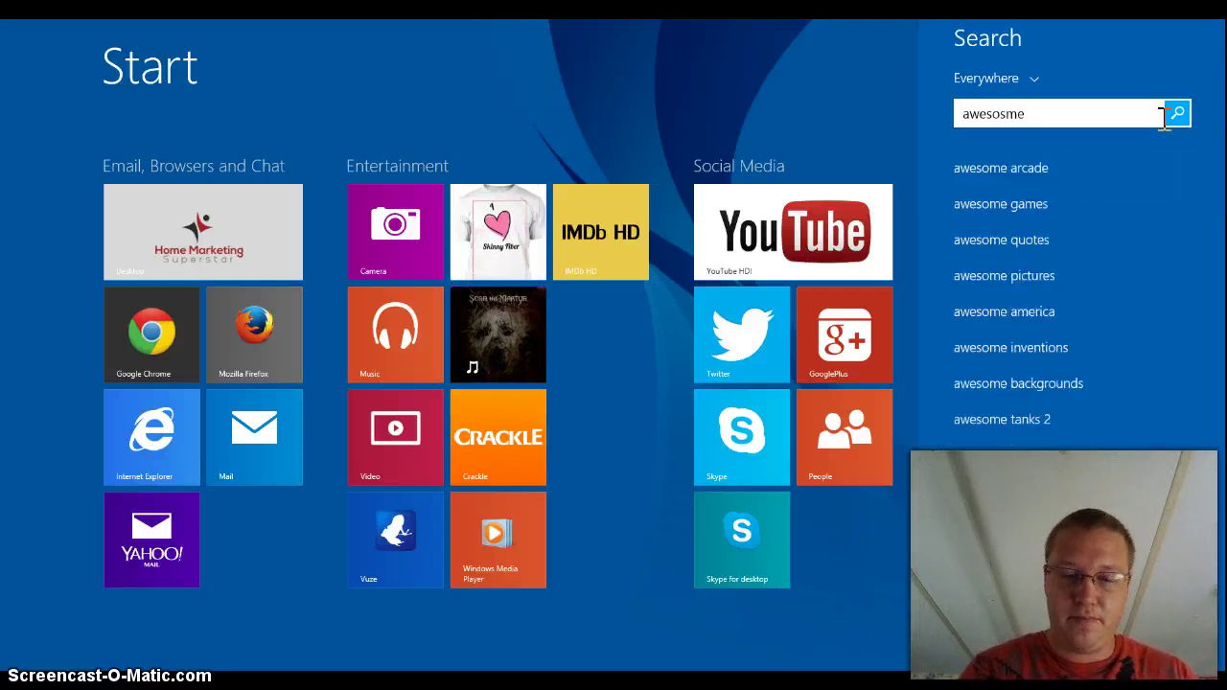
text( nmid)
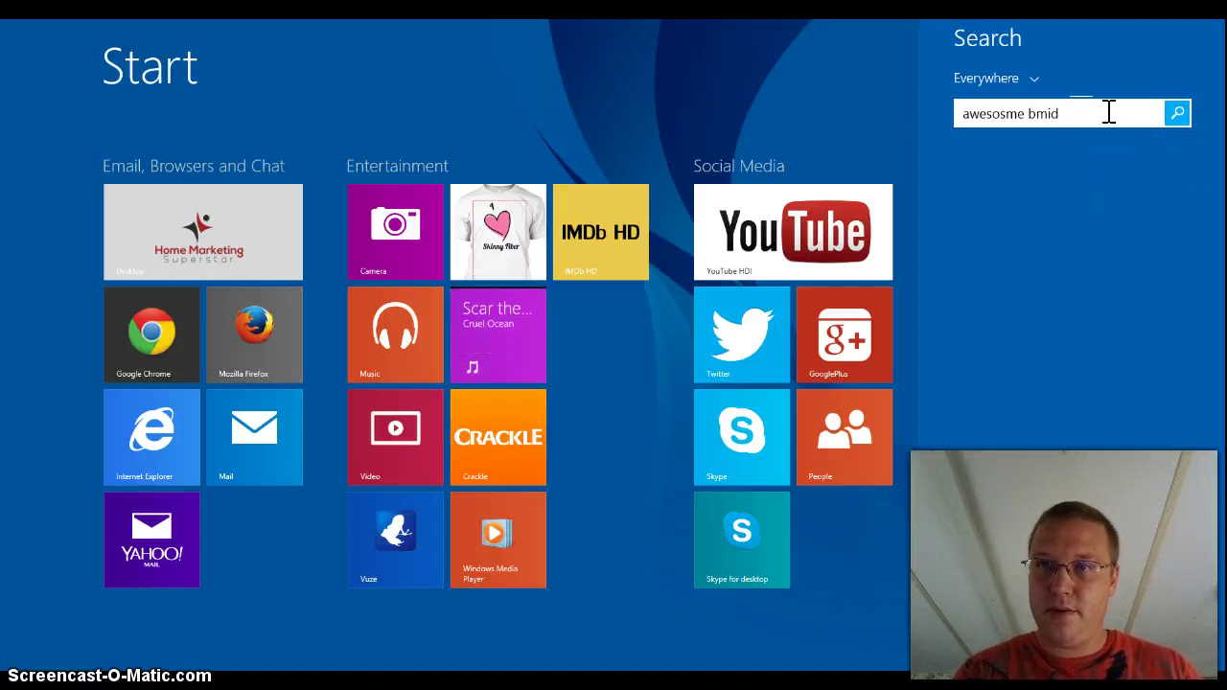
drag(1106, 111, 743, 148)
key(BackSpace)
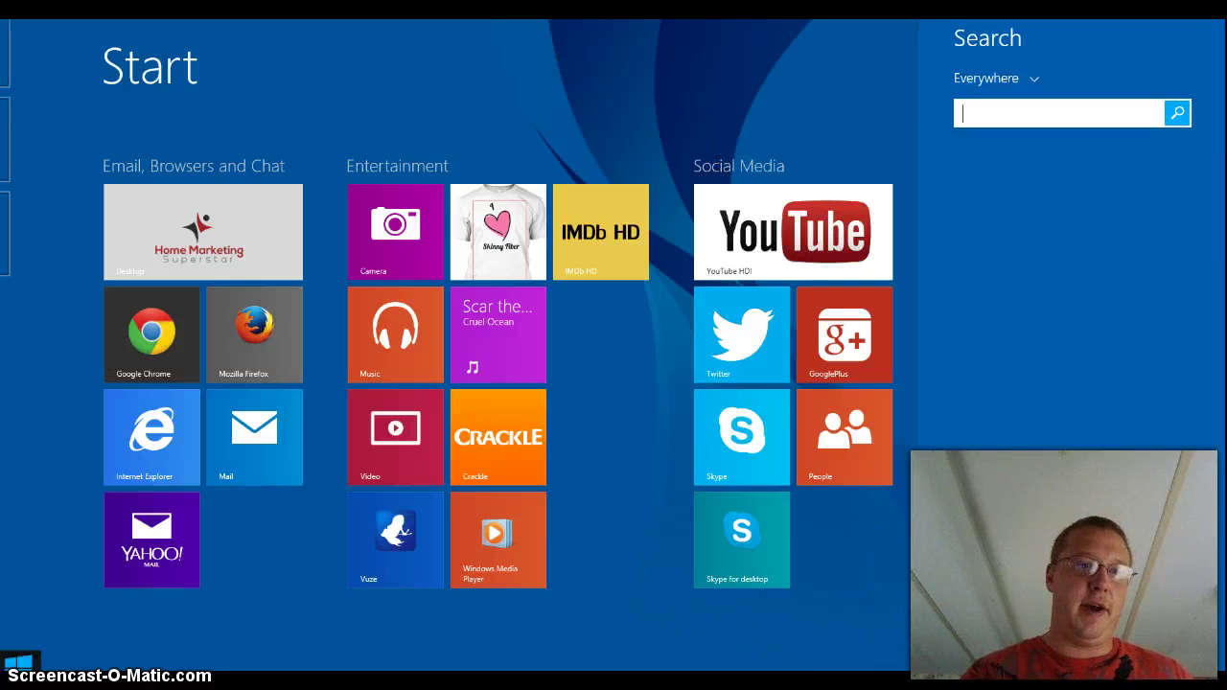
Open the Great BMID Superstar Ad document from the All Ads folder in Word.
key(super)
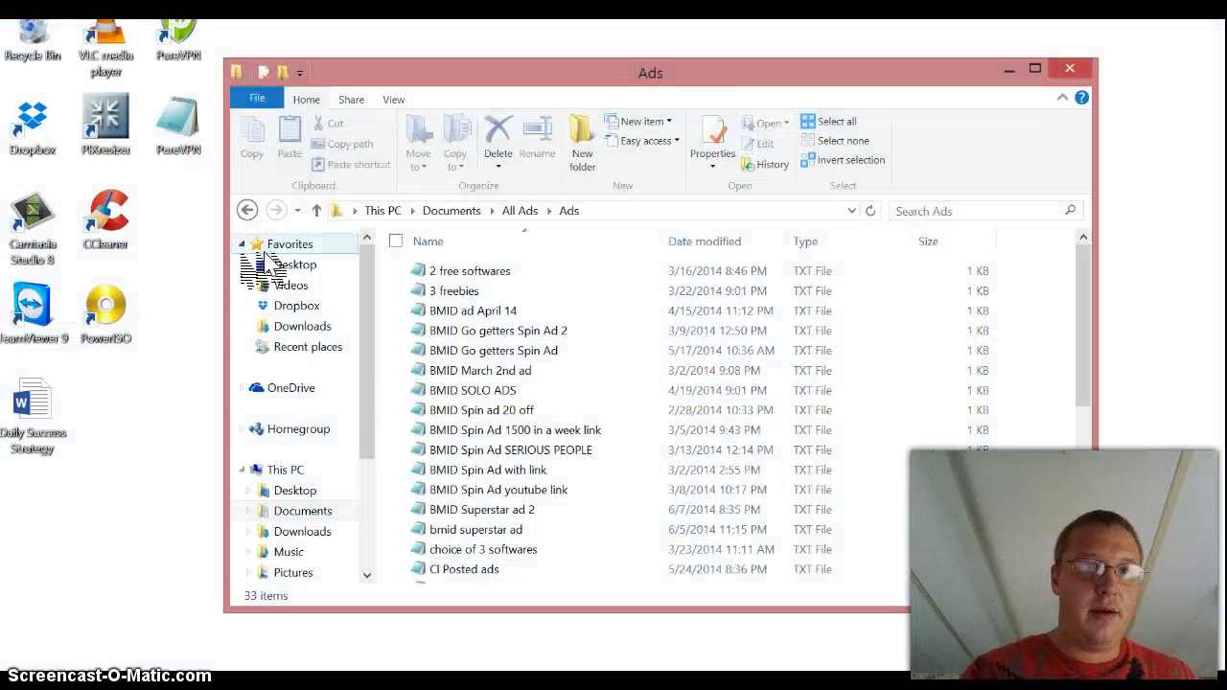
click(247, 211)
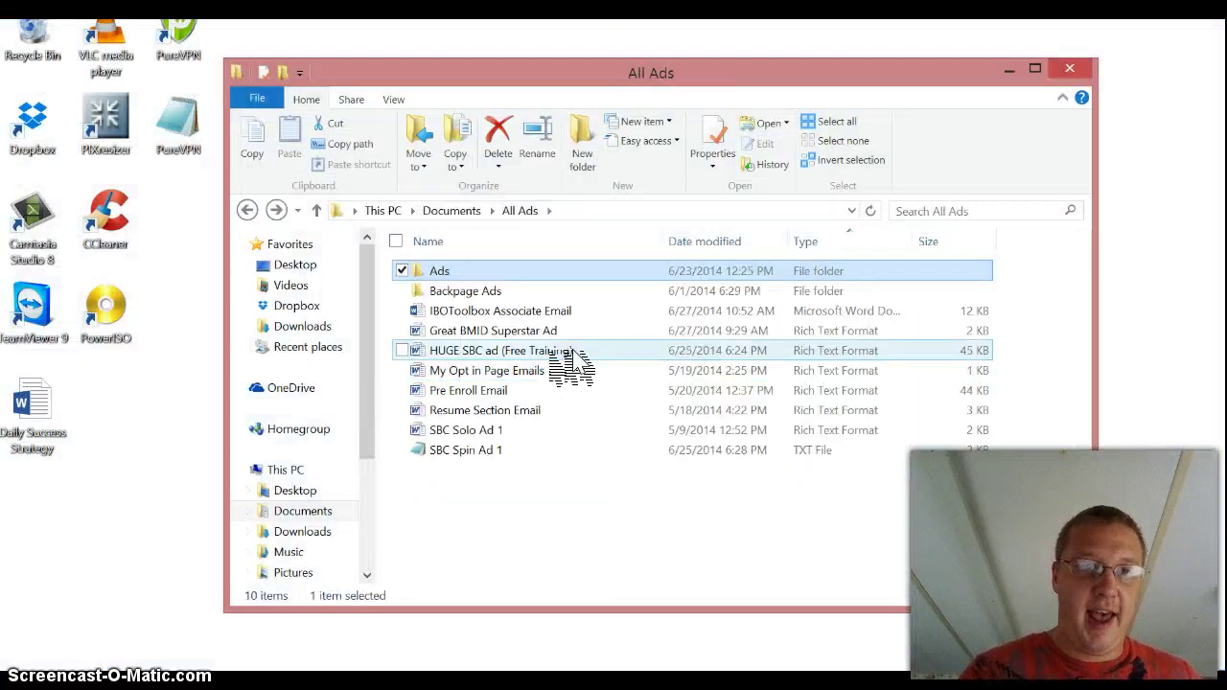
double_click(574, 334)
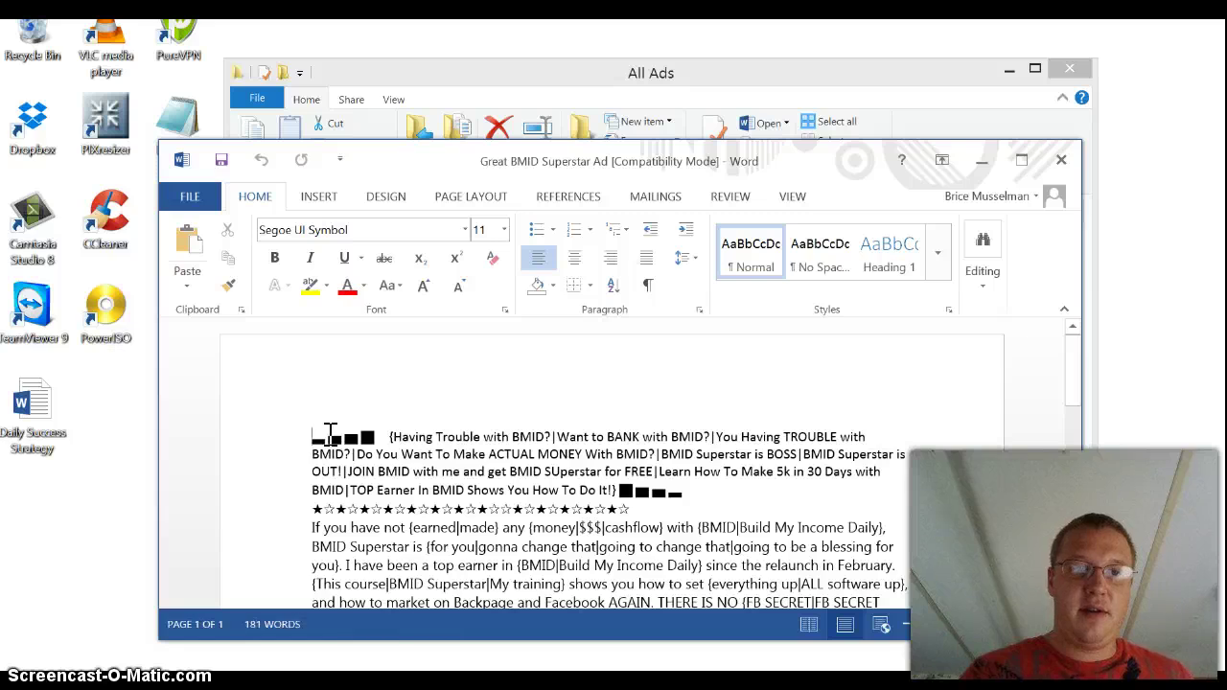
Copy all the spun ad text, then minimize Word and the folder window.
drag(329, 431, 774, 488)
scroll(617, 460, up, 5)
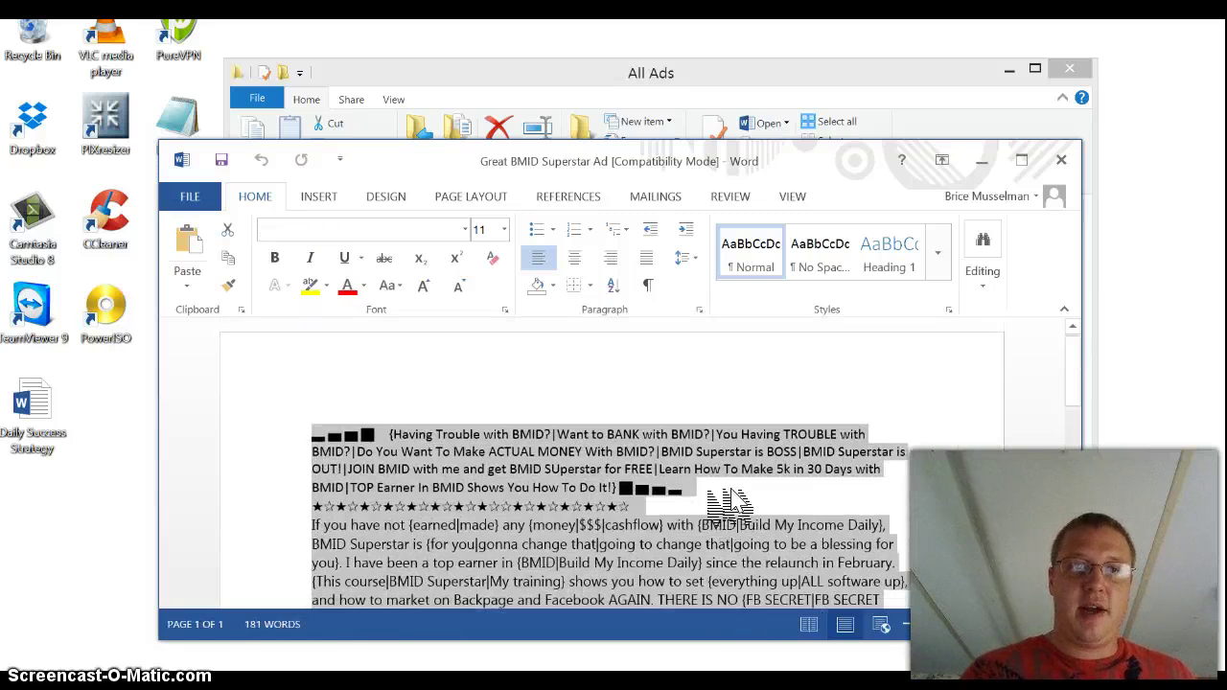
scroll(616, 455, down, 2)
right_click(616, 452)
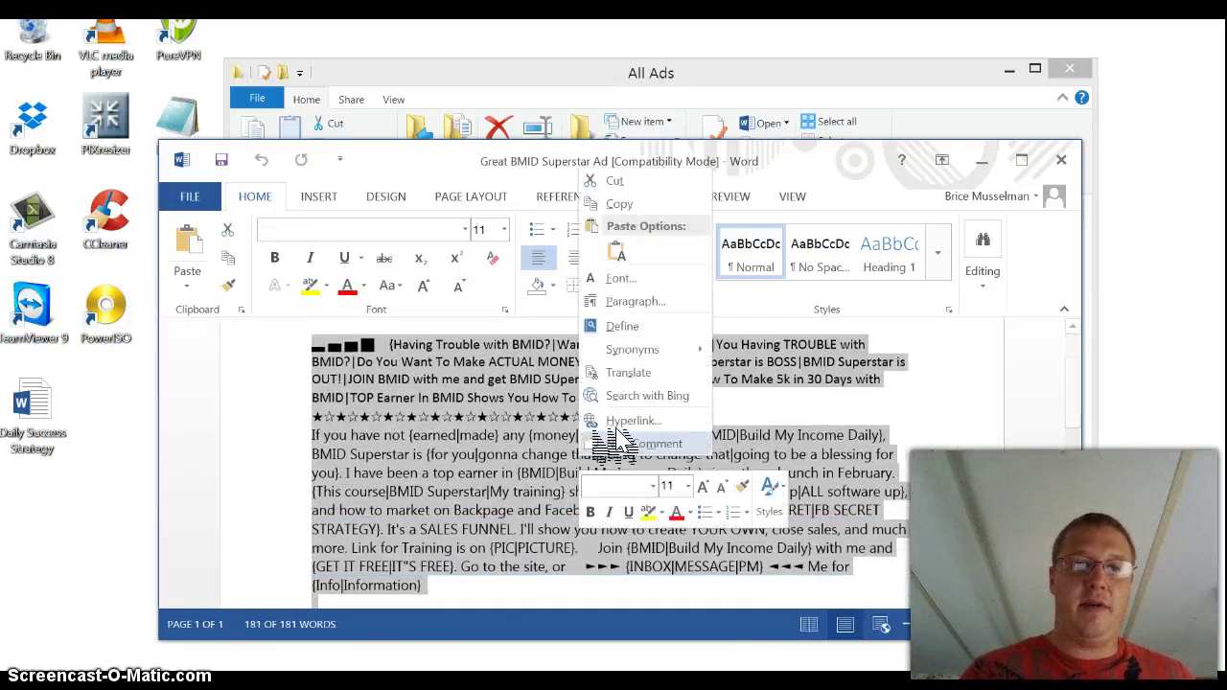
click(619, 203)
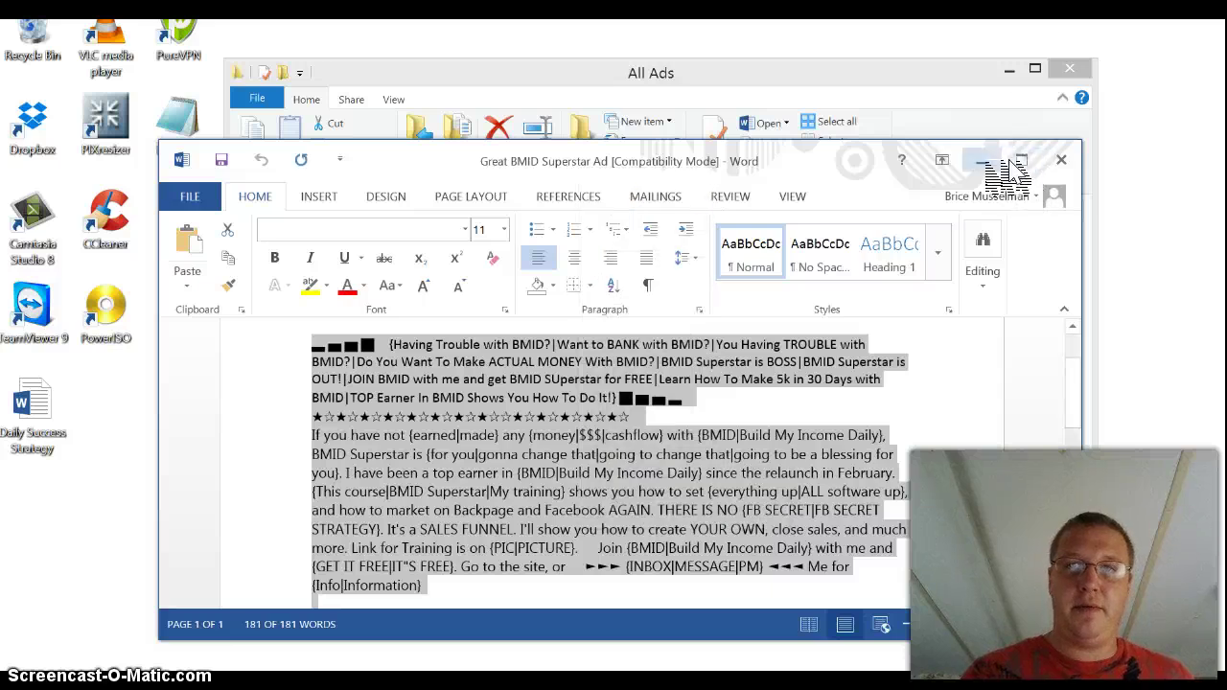
click(982, 160)
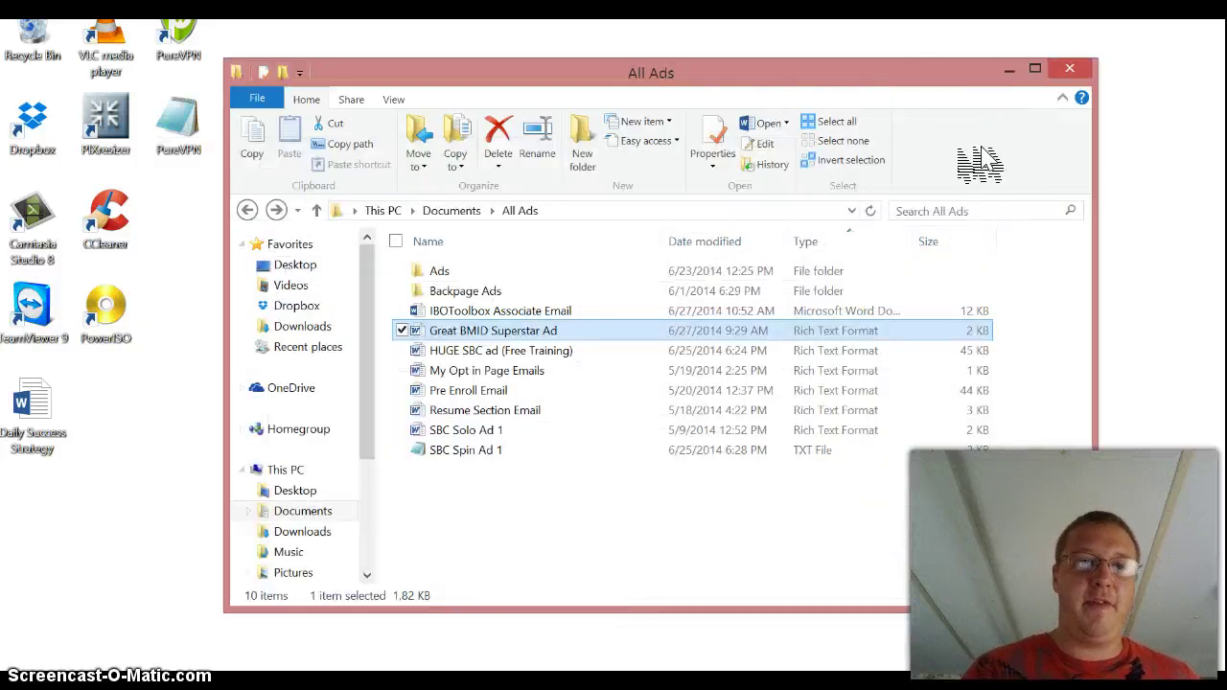
click(1010, 71)
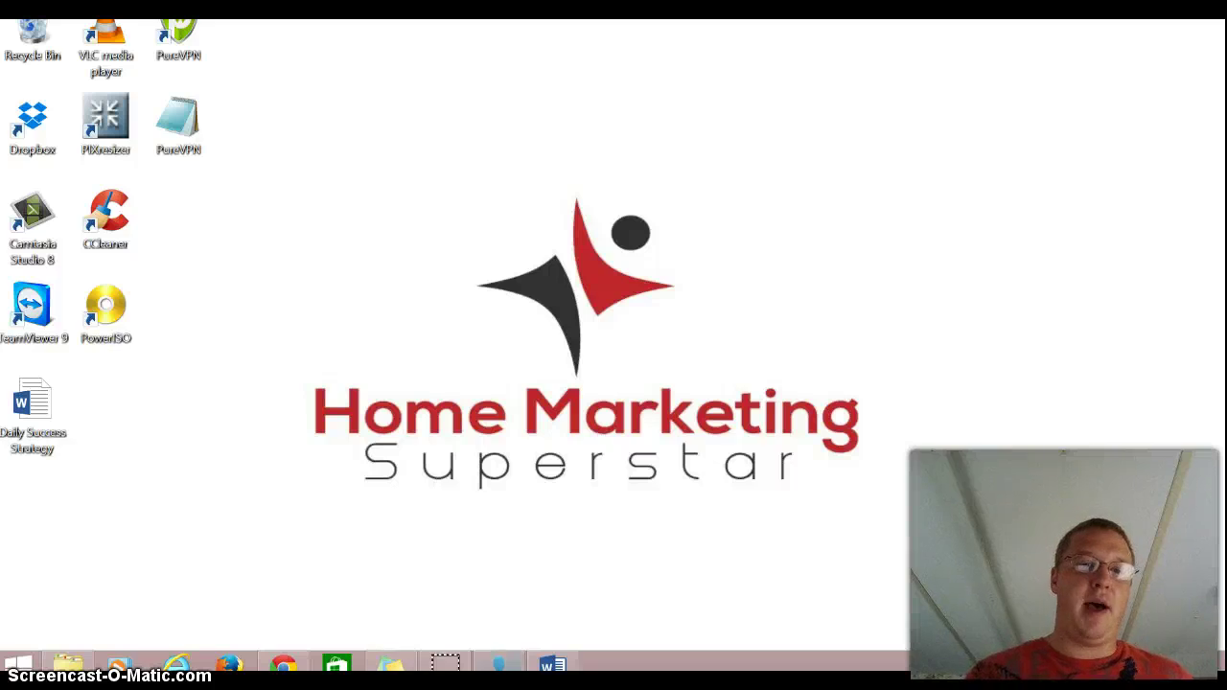
Paste the copied BMID Superstar spun text into the Your Ad Copy box and review it.
click(499, 664)
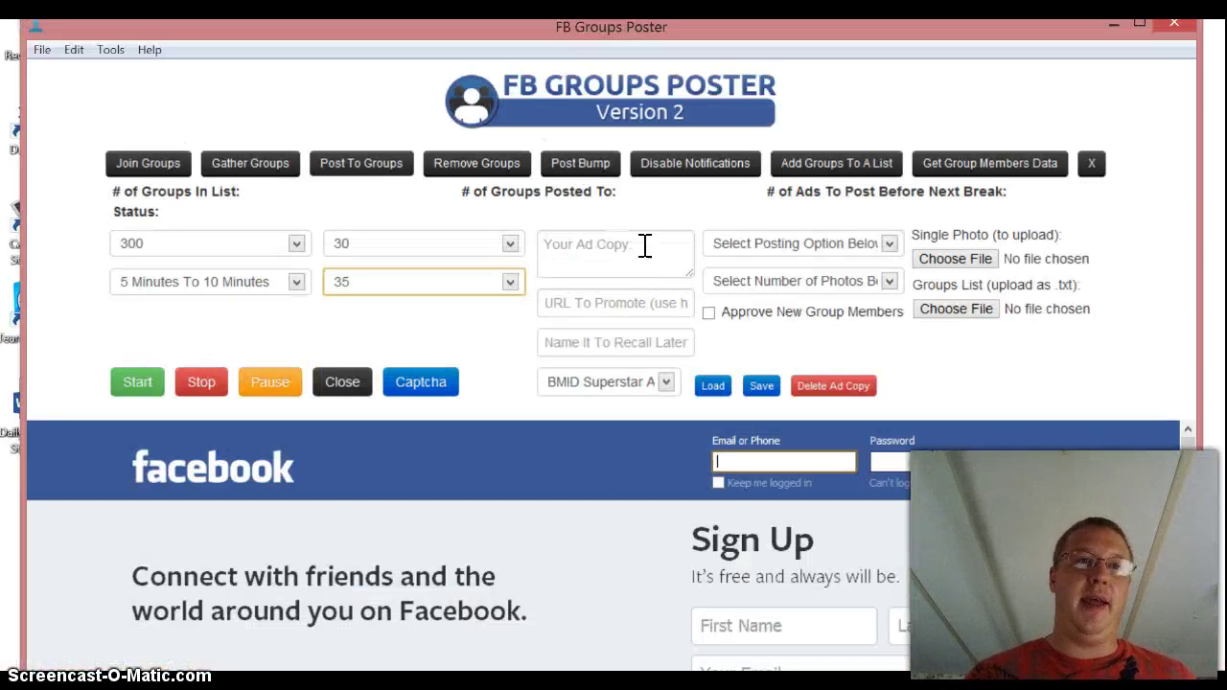
click(579, 261)
right_click(547, 257)
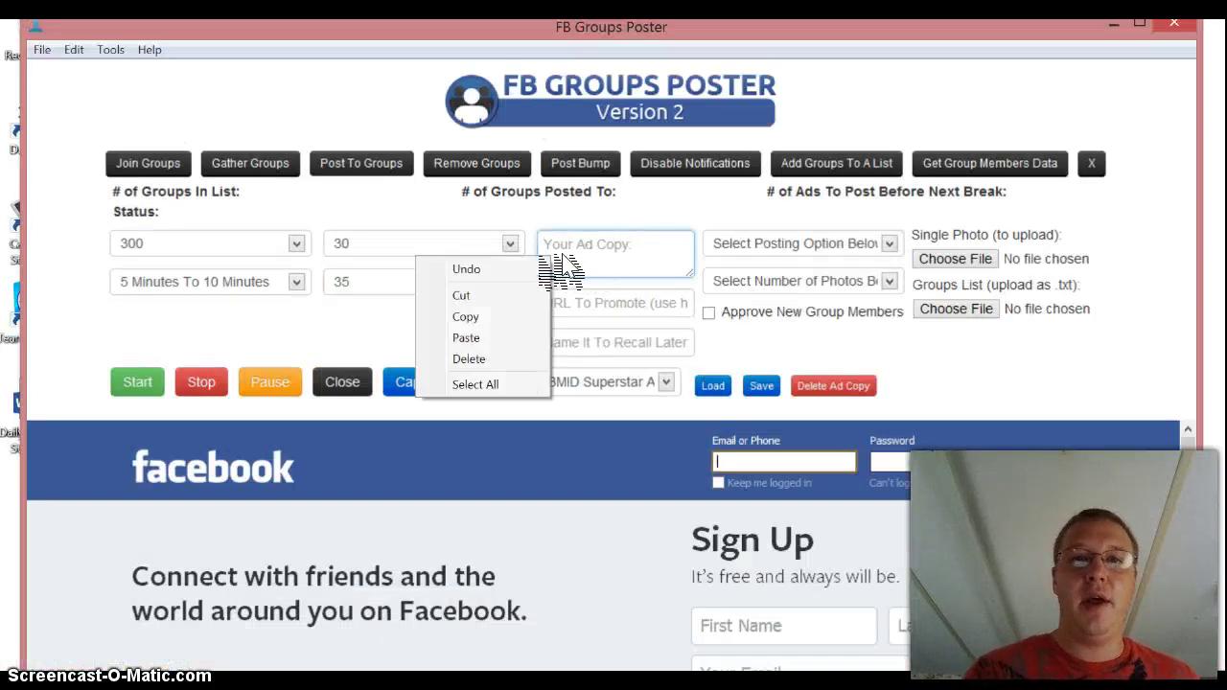
click(508, 339)
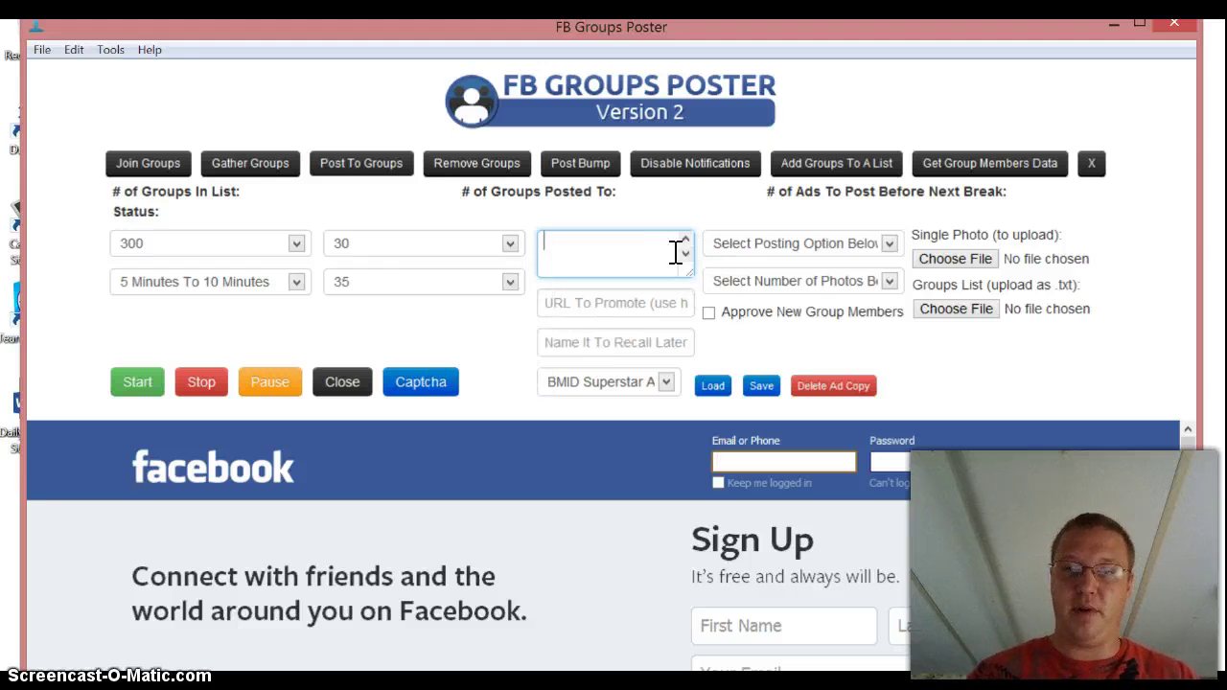
key(Up)
key(Up)
key(Up)
key(Up)
key(Up)
key(Up)
key(Up)
key(Up)
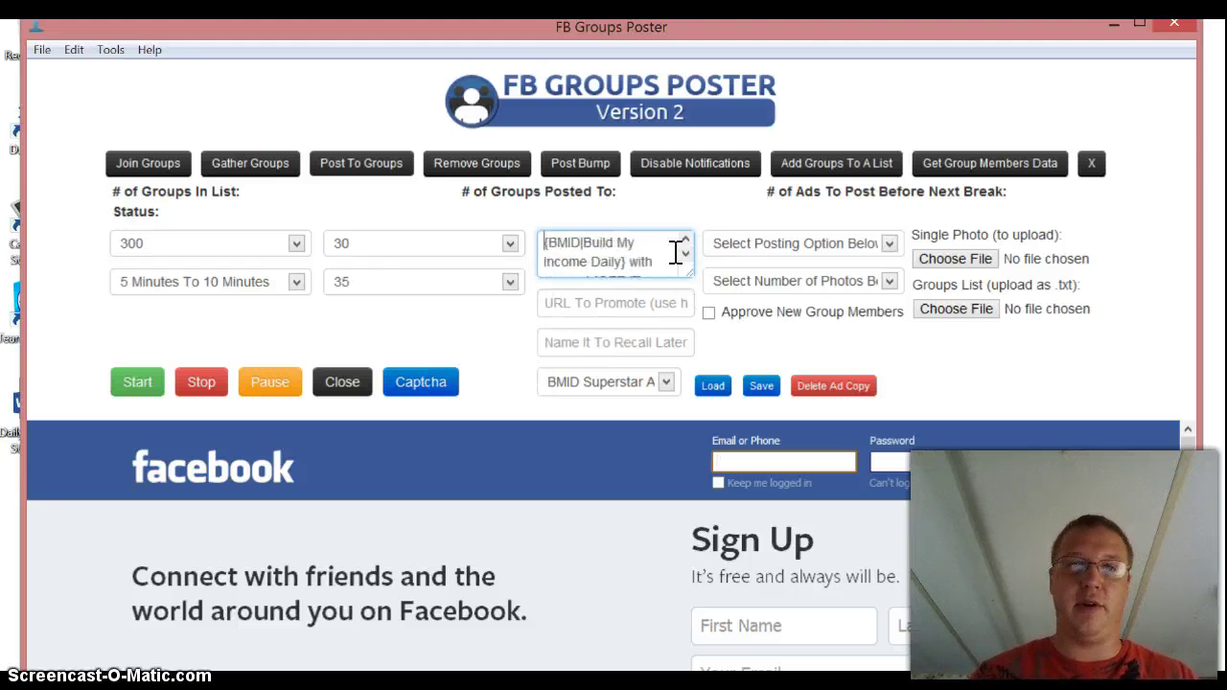
scroll(676, 251, down, 4)
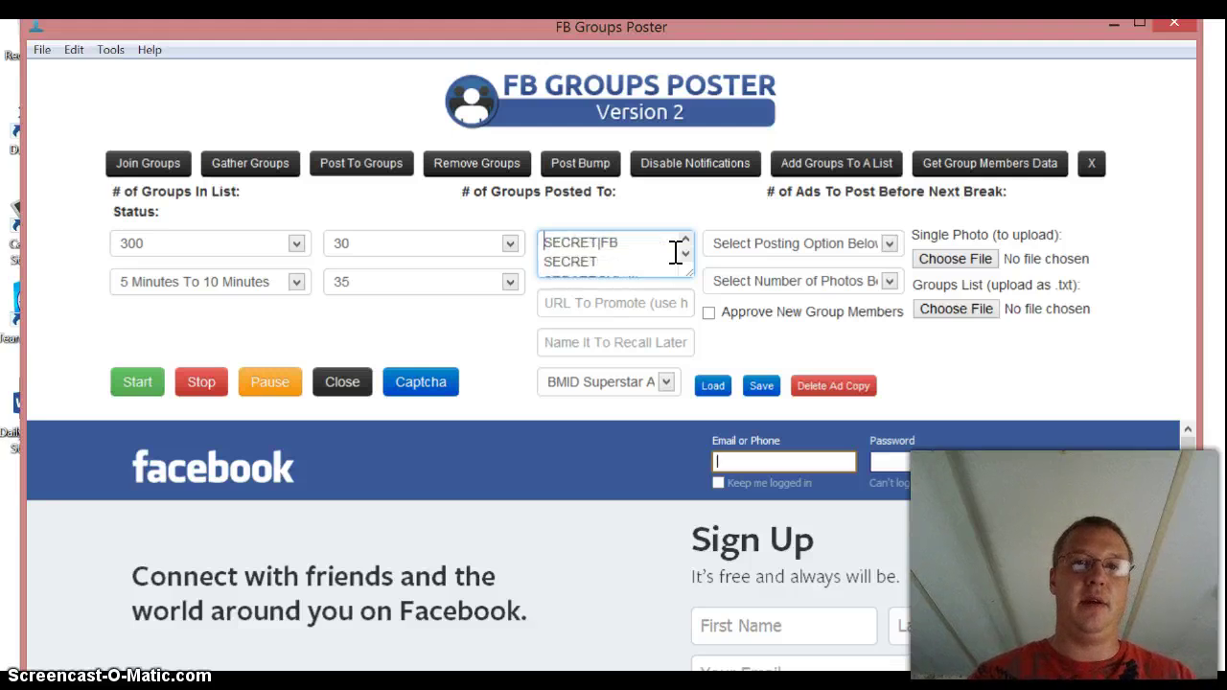
scroll(676, 252, down, 8)
scroll(676, 251, down, 2)
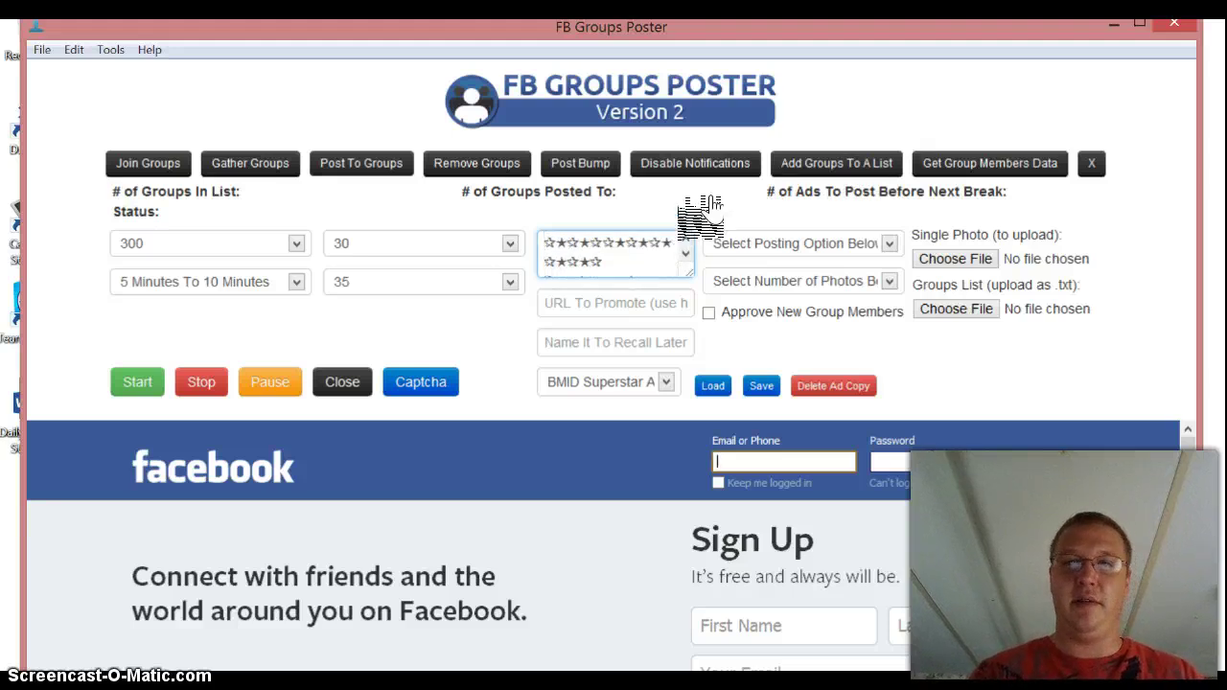
Set the posting option to a photo without URL, using a single photo.
click(820, 242)
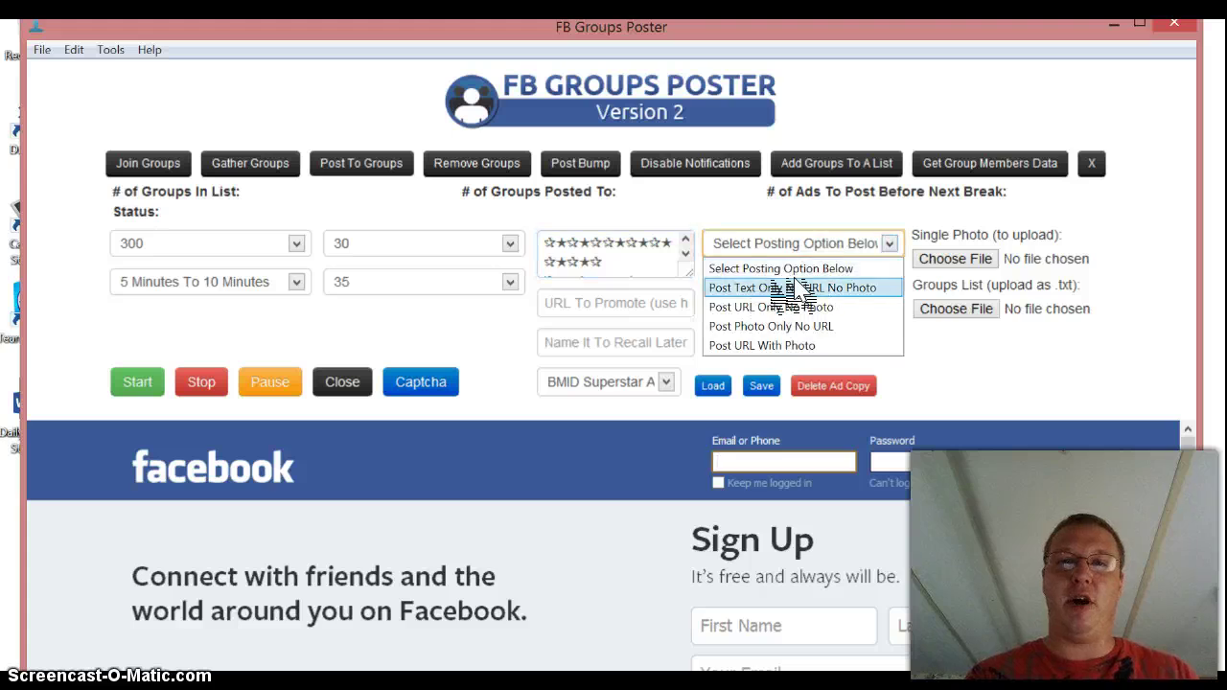
click(818, 328)
click(877, 280)
click(802, 344)
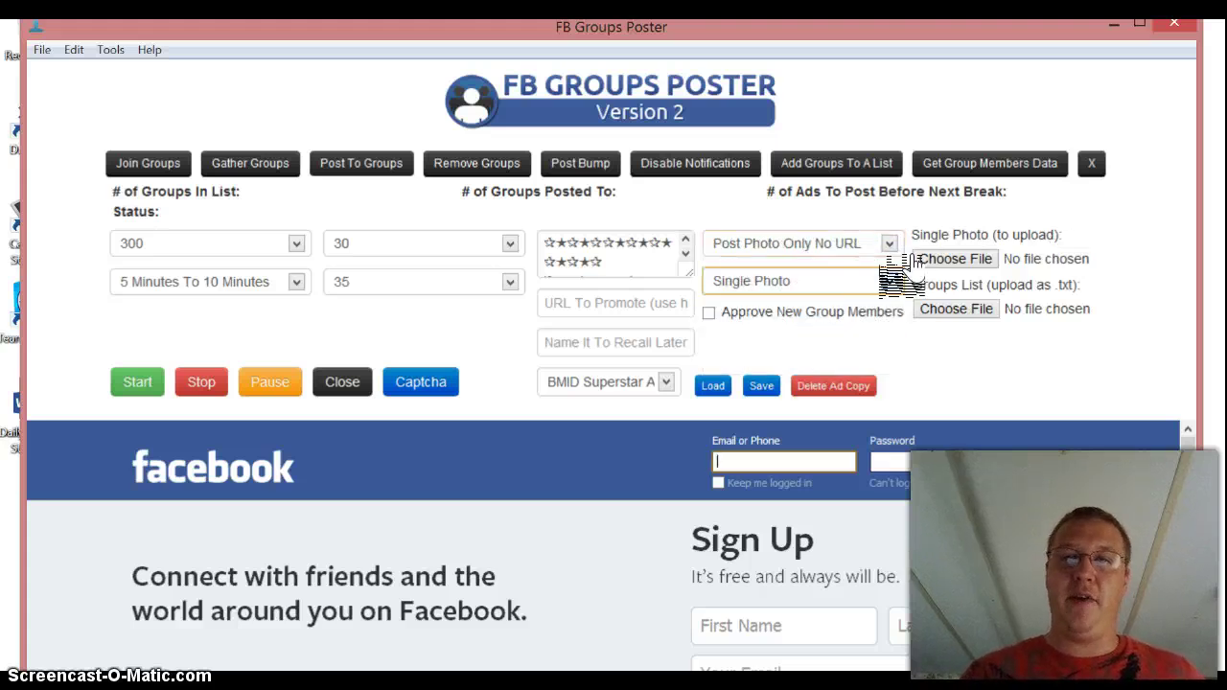
Choose the june 26 image from the Ad Pics folder as the photo to upload.
click(959, 260)
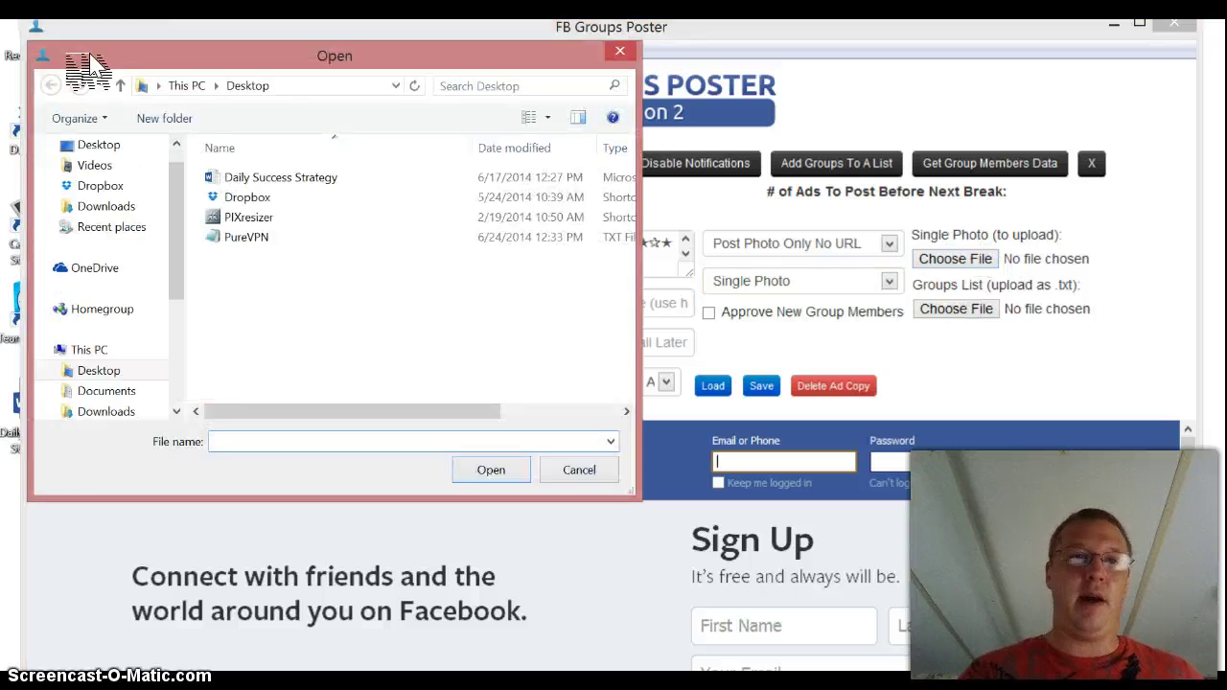
drag(181, 287, 192, 334)
click(146, 350)
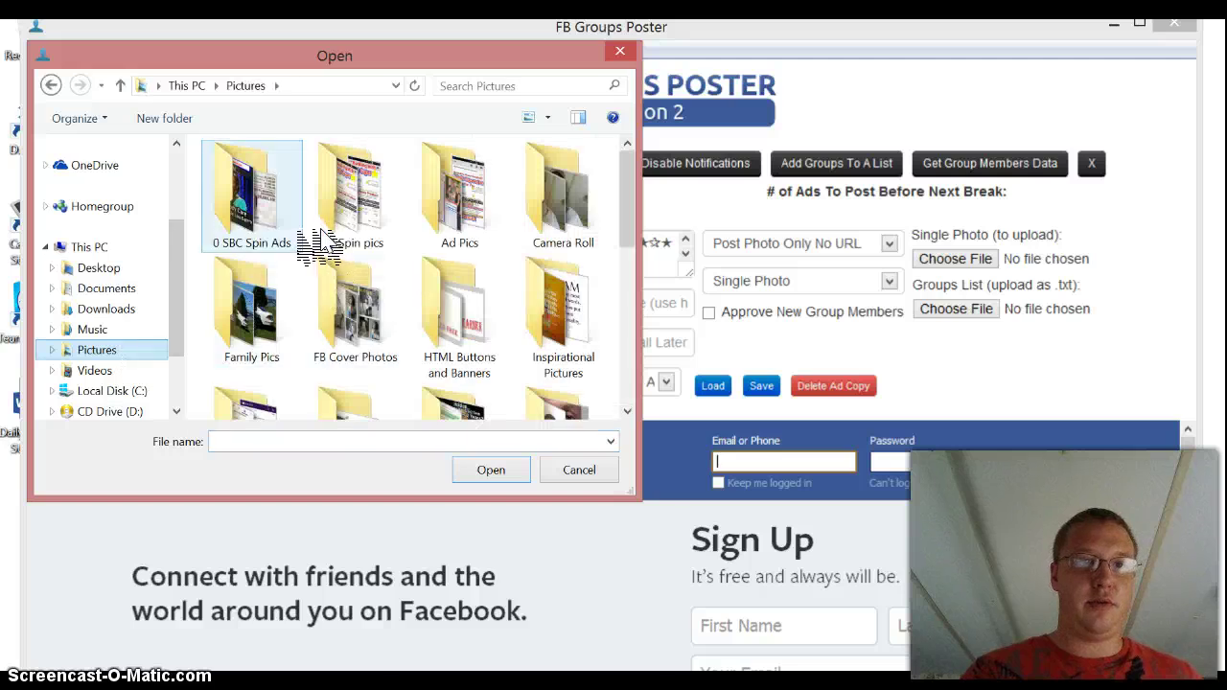
double_click(441, 230)
click(576, 87)
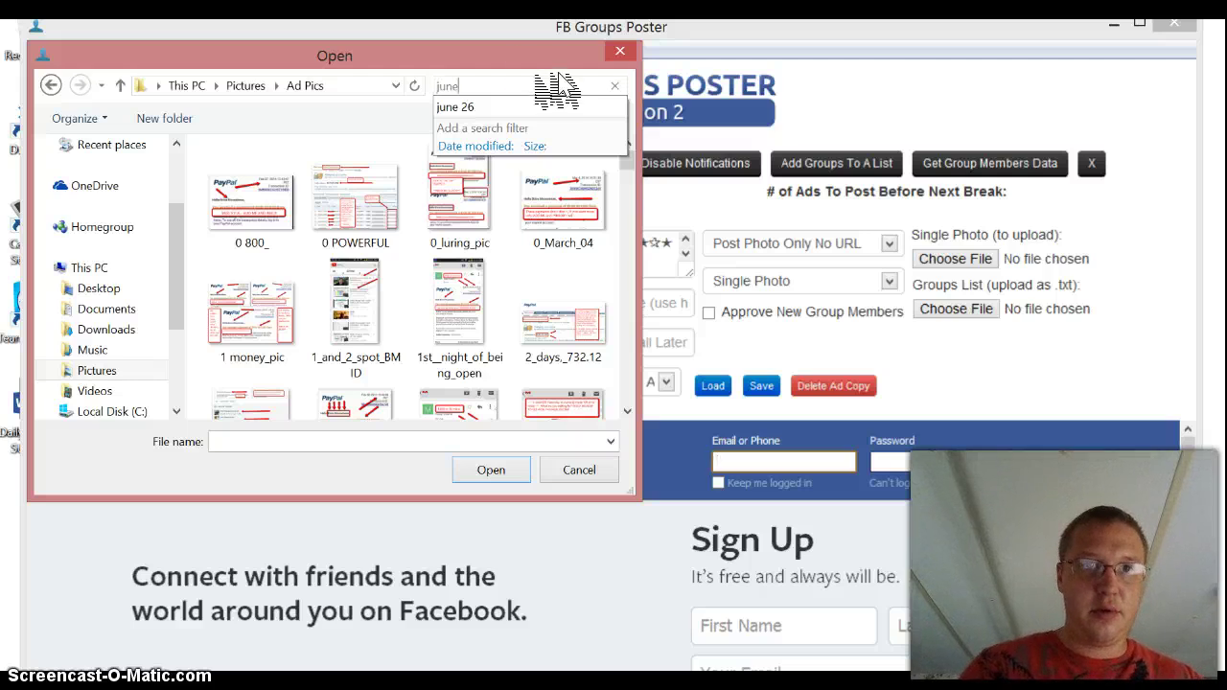
key(Return)
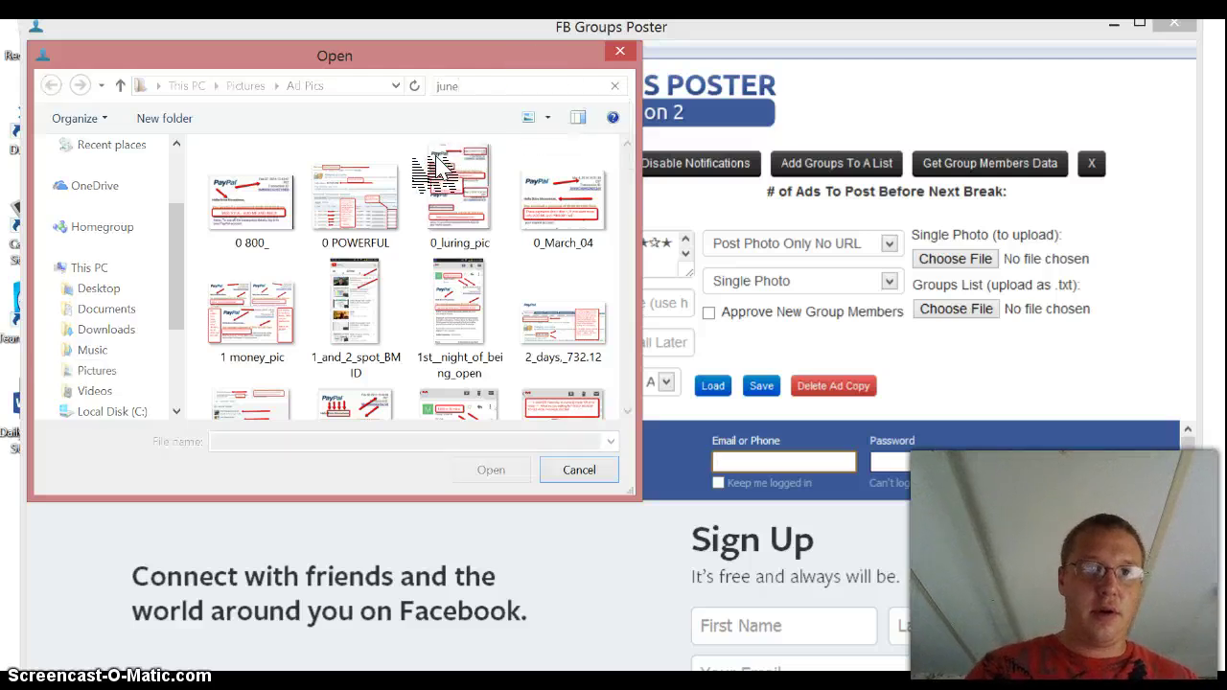
click(248, 144)
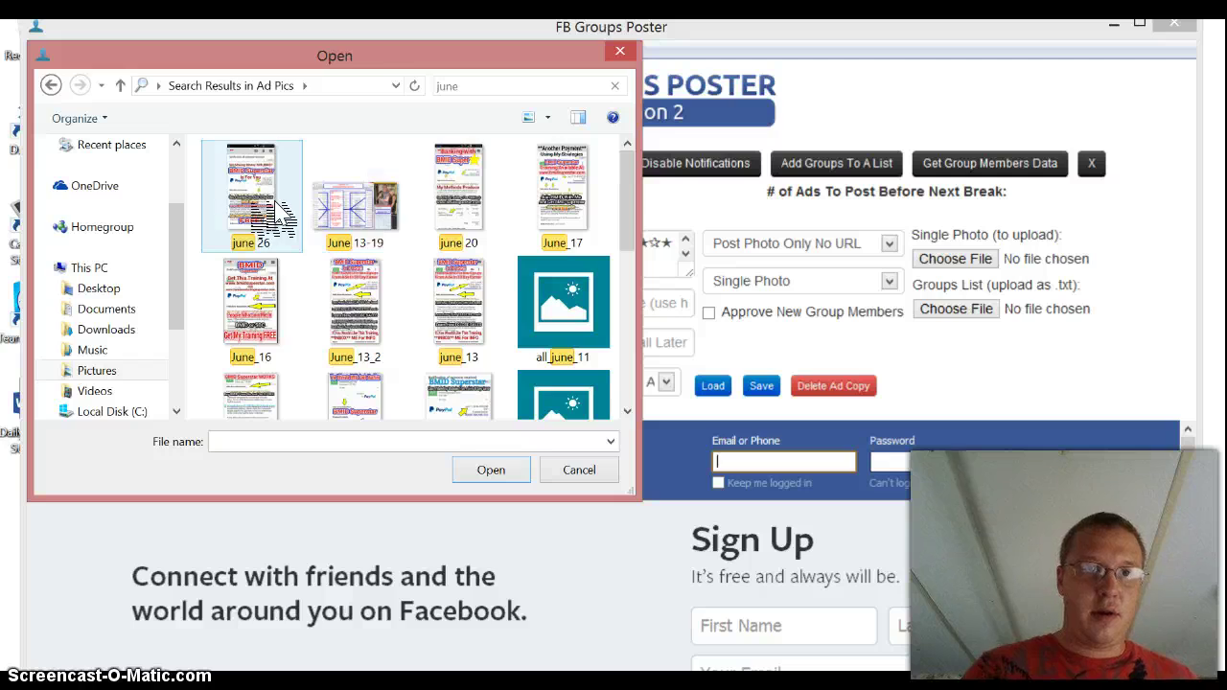
click(489, 470)
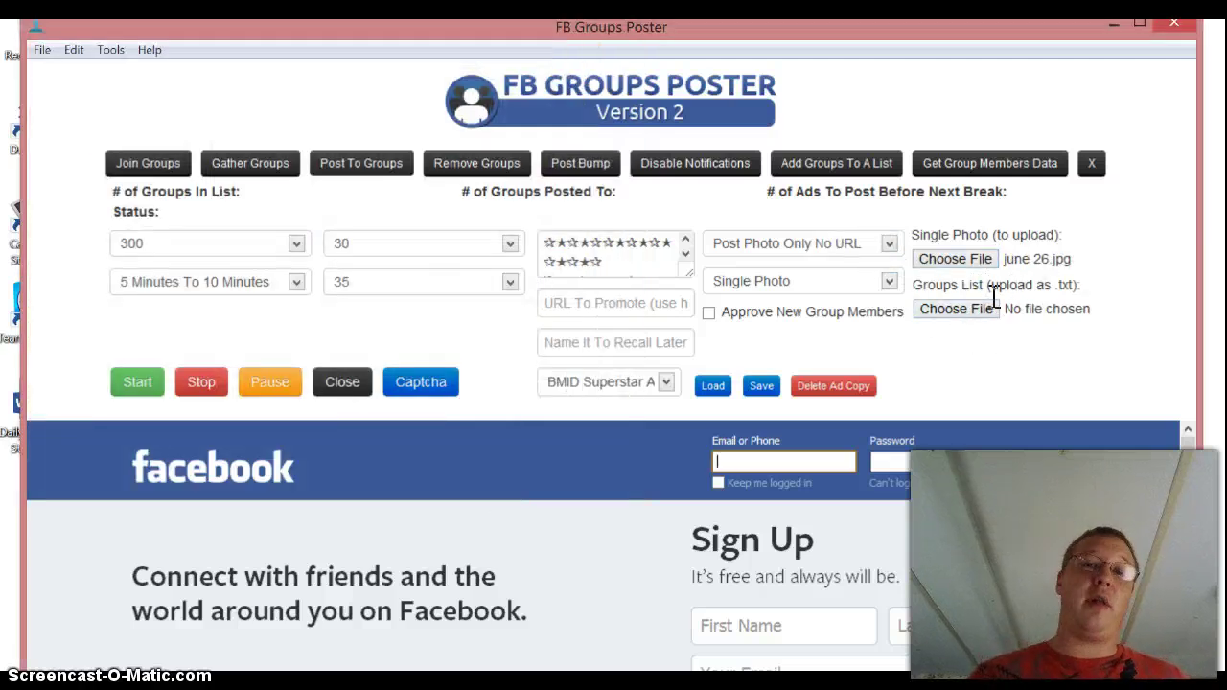
Load the Groups 1 .txt file from Documents > Ad Posting Tools > New FB Groups Poster.
click(957, 310)
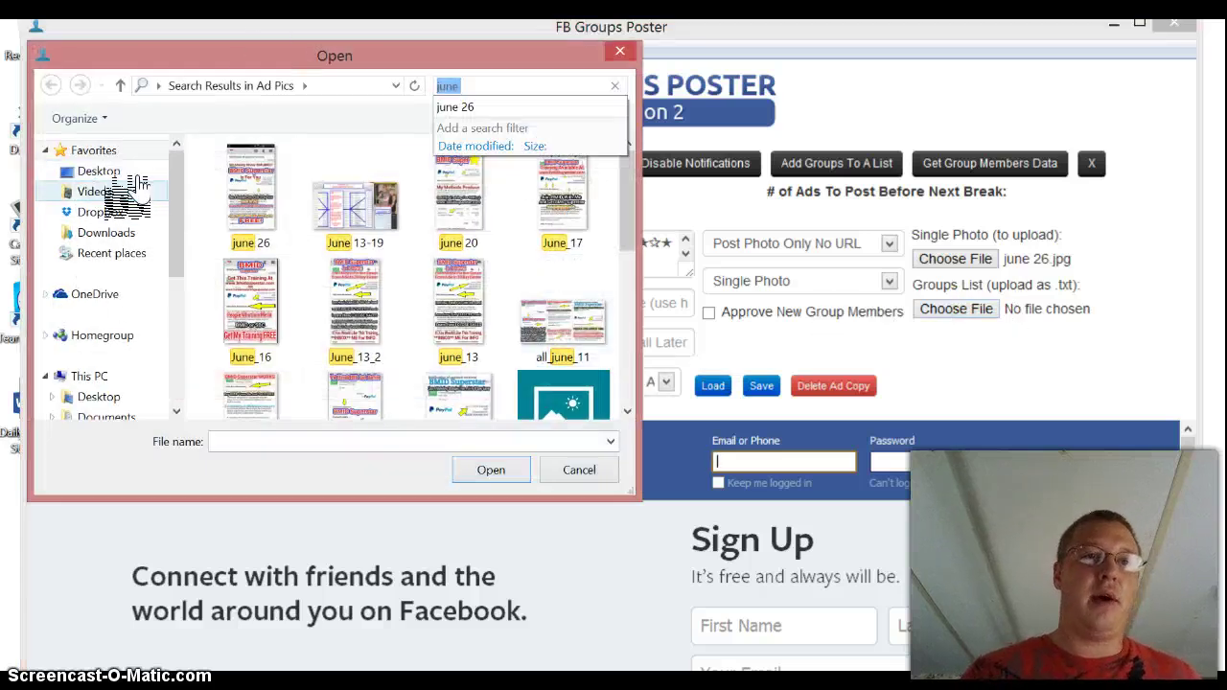
scroll(187, 288, down, 3)
click(85, 246)
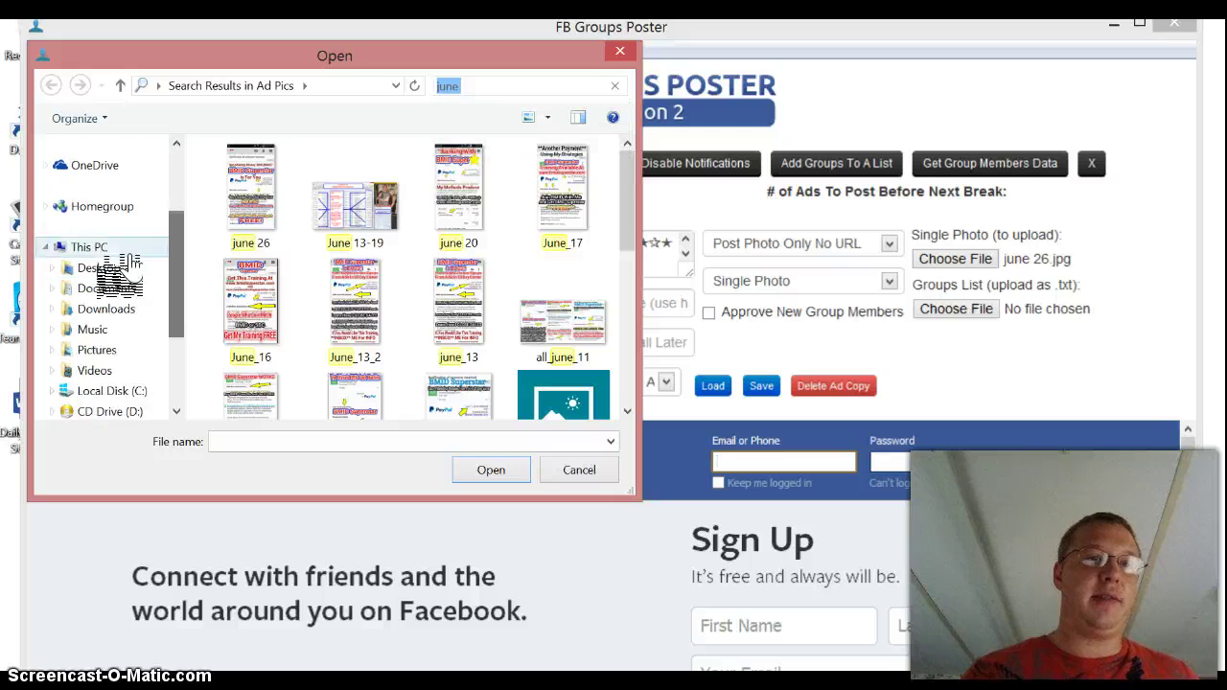
click(101, 269)
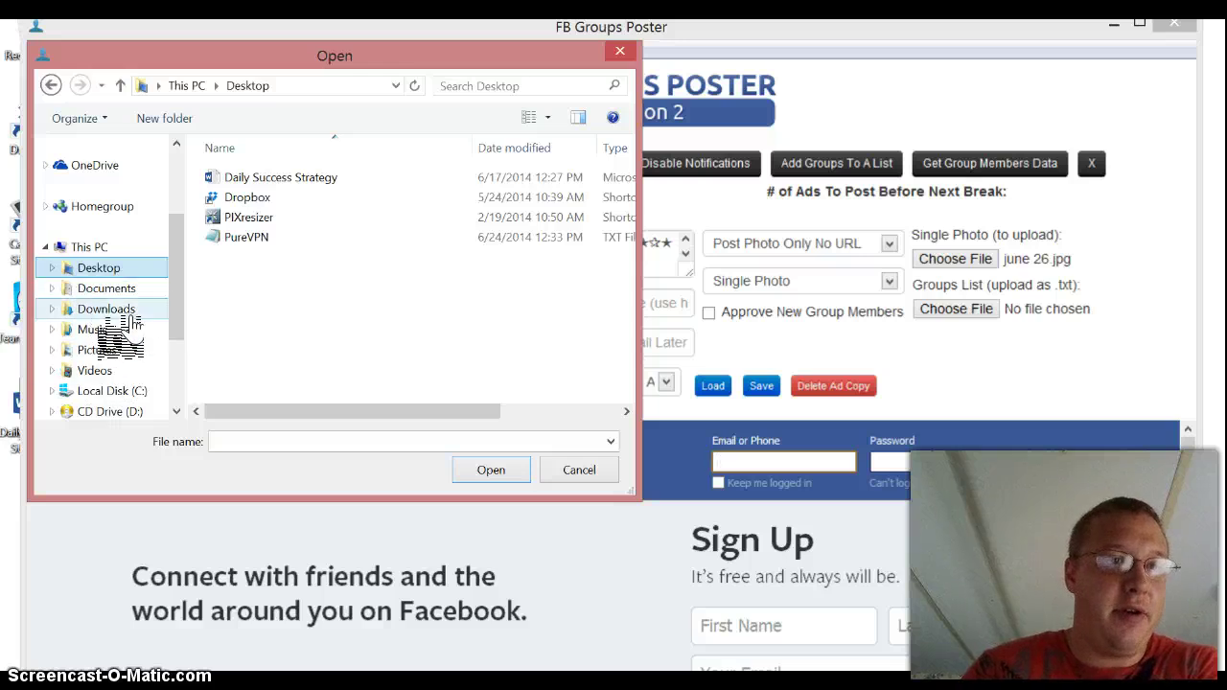
scroll(198, 297, down, 1)
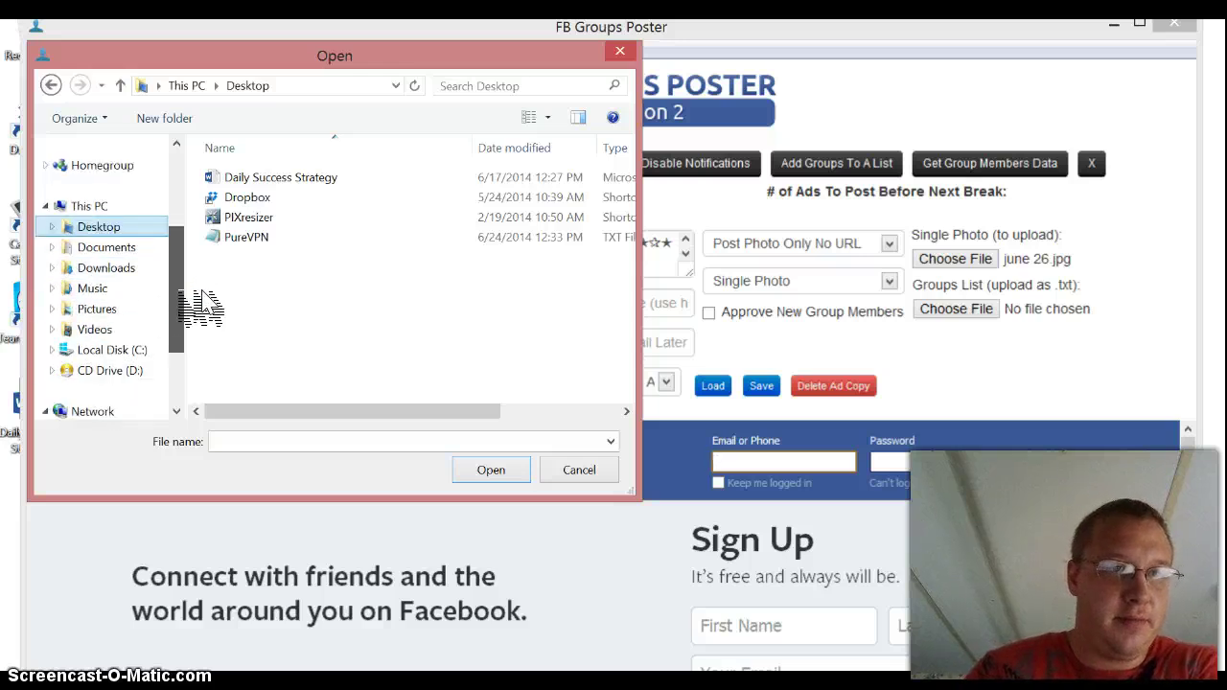
click(125, 309)
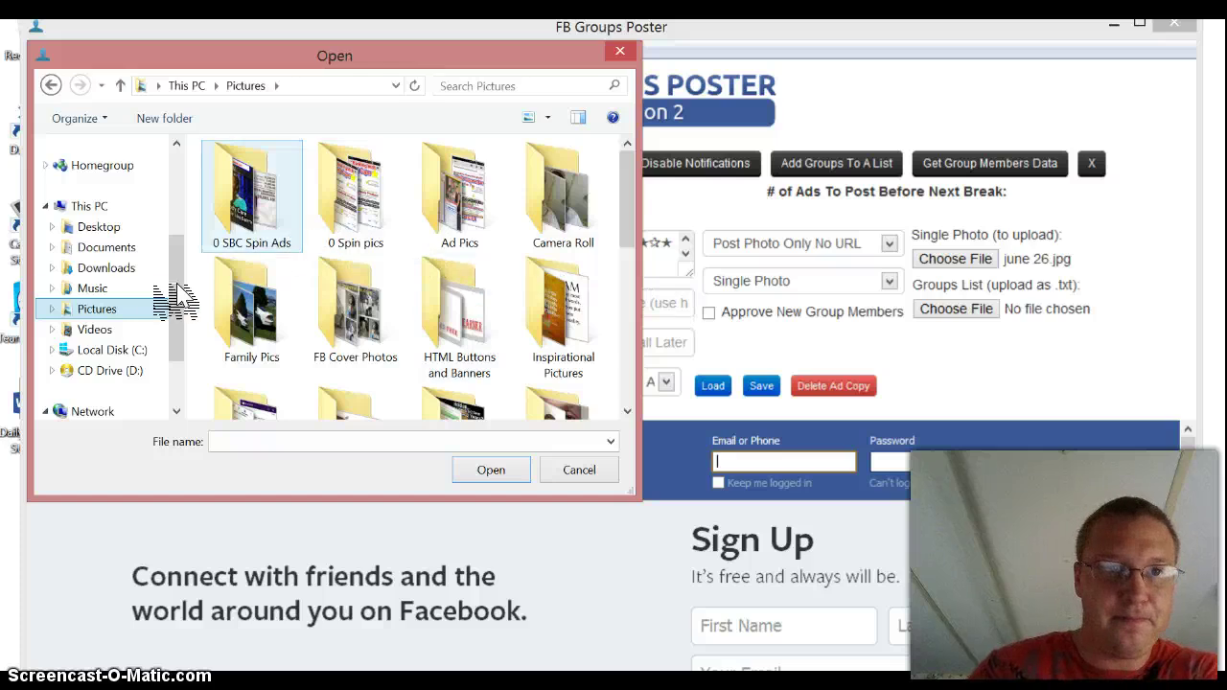
click(101, 226)
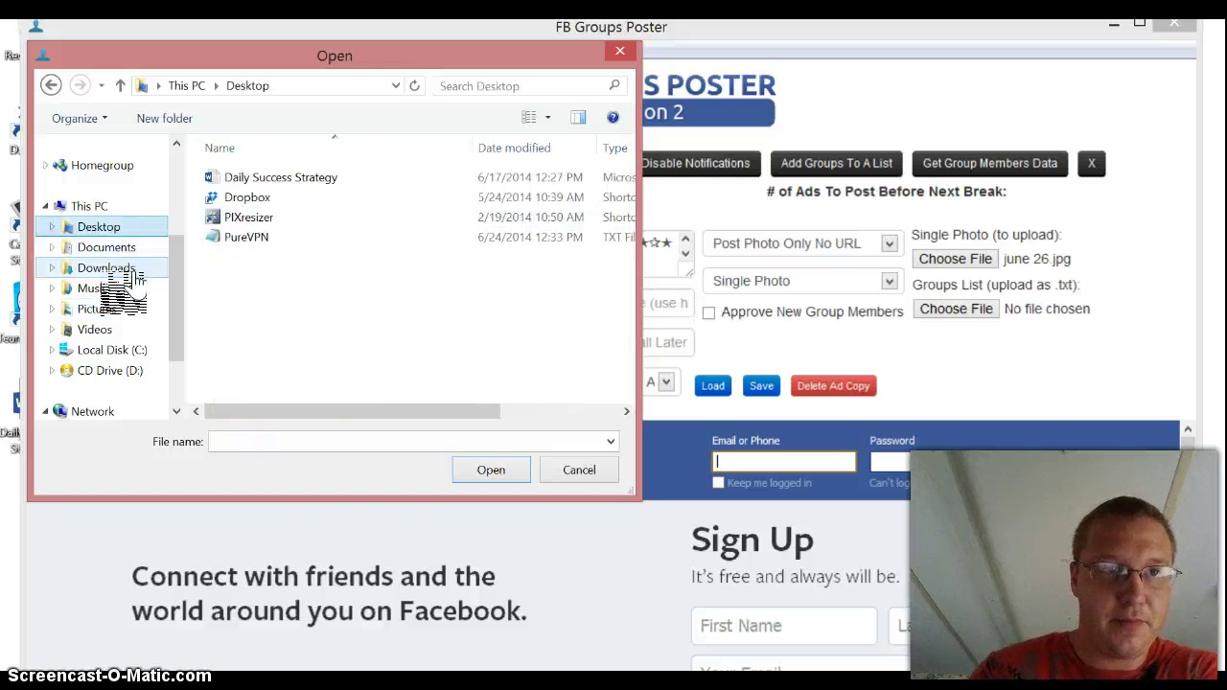
click(115, 269)
click(139, 251)
double_click(316, 177)
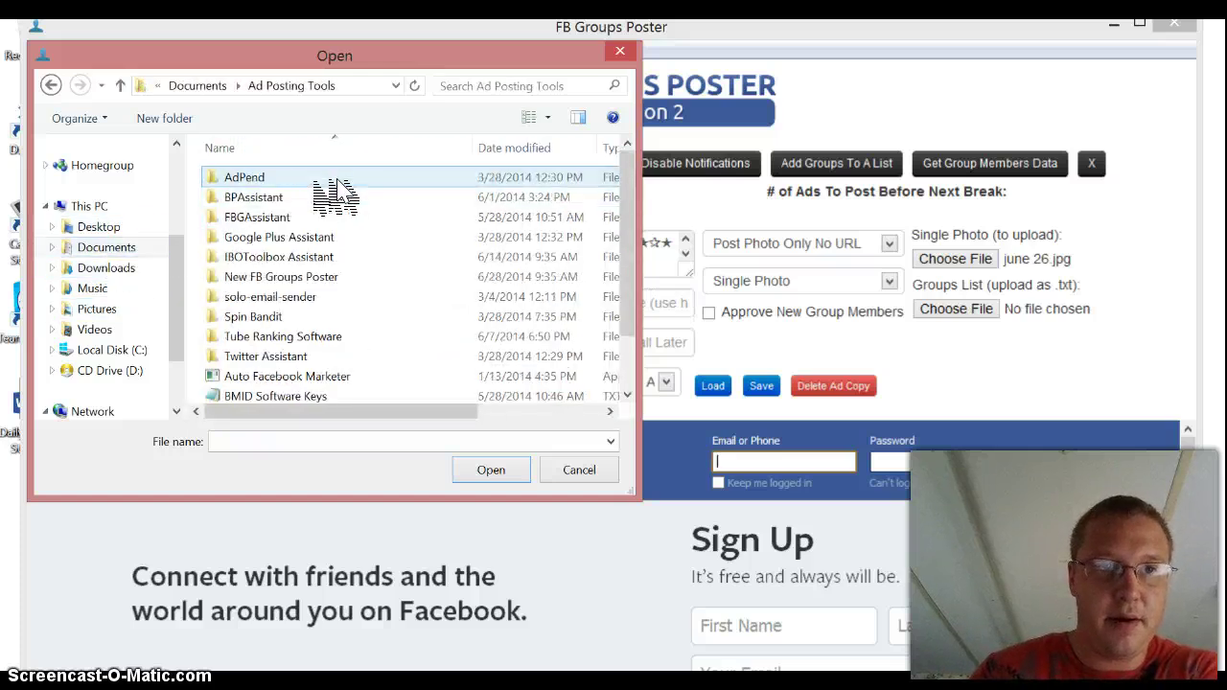
double_click(288, 277)
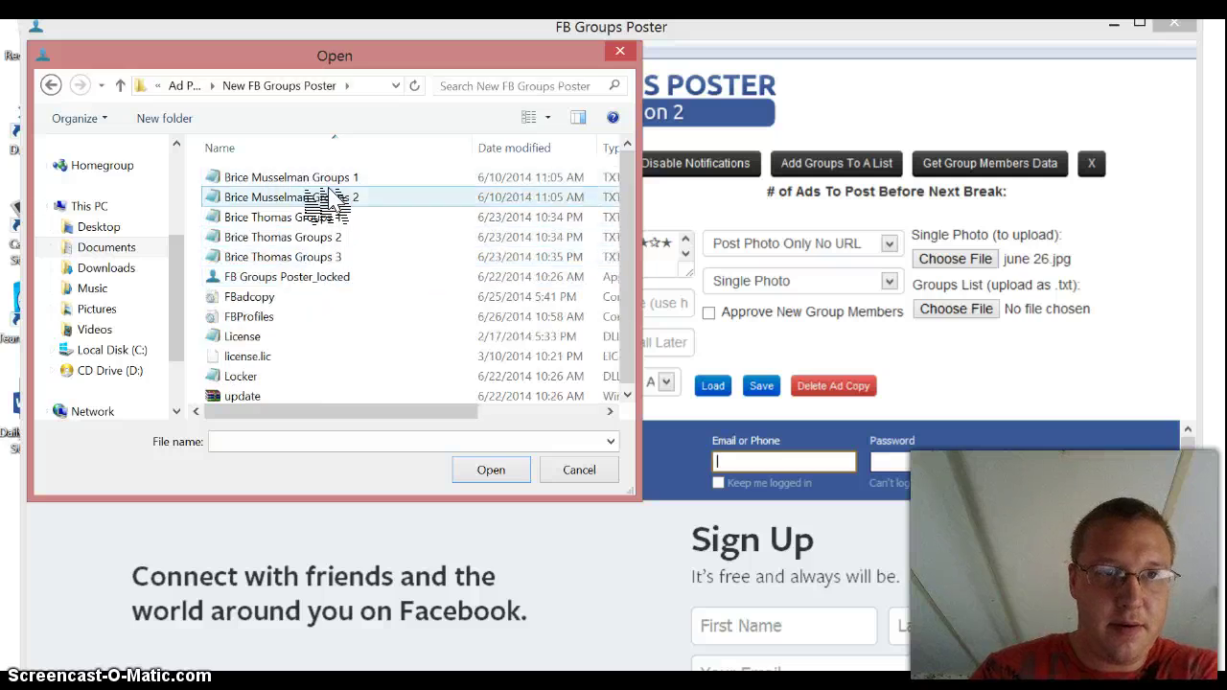
double_click(305, 219)
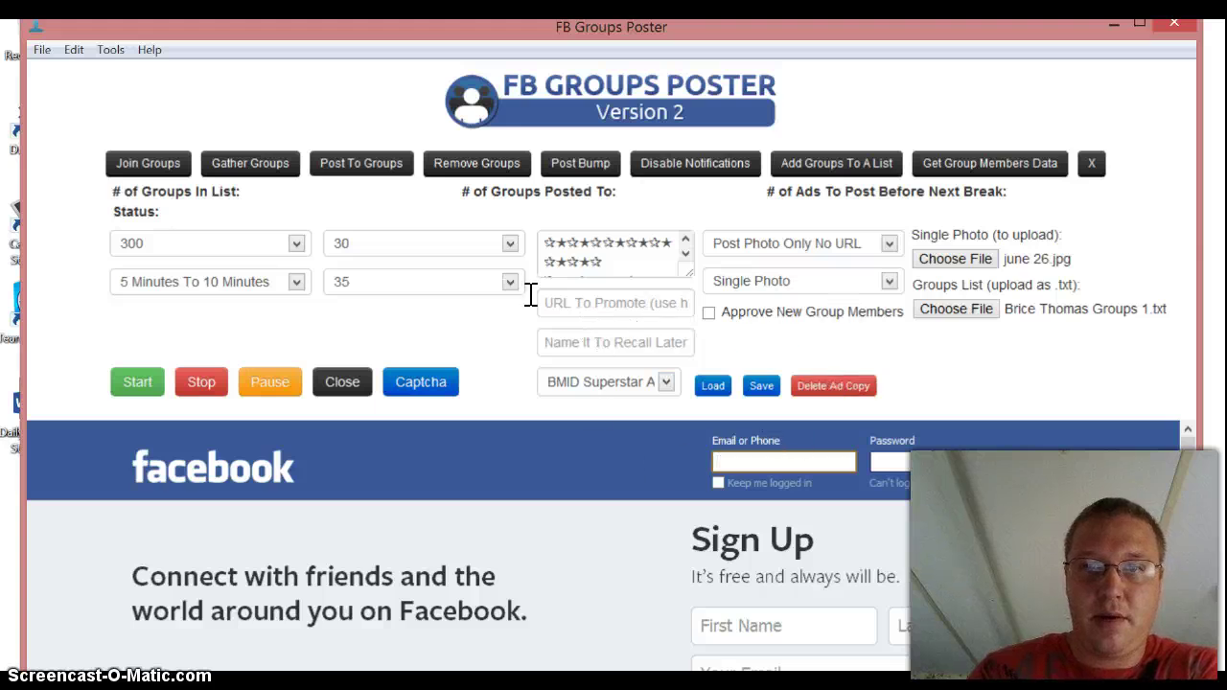
In Gather Groups, set 32 open groups to gather and cancel the save-location dialog.
click(286, 167)
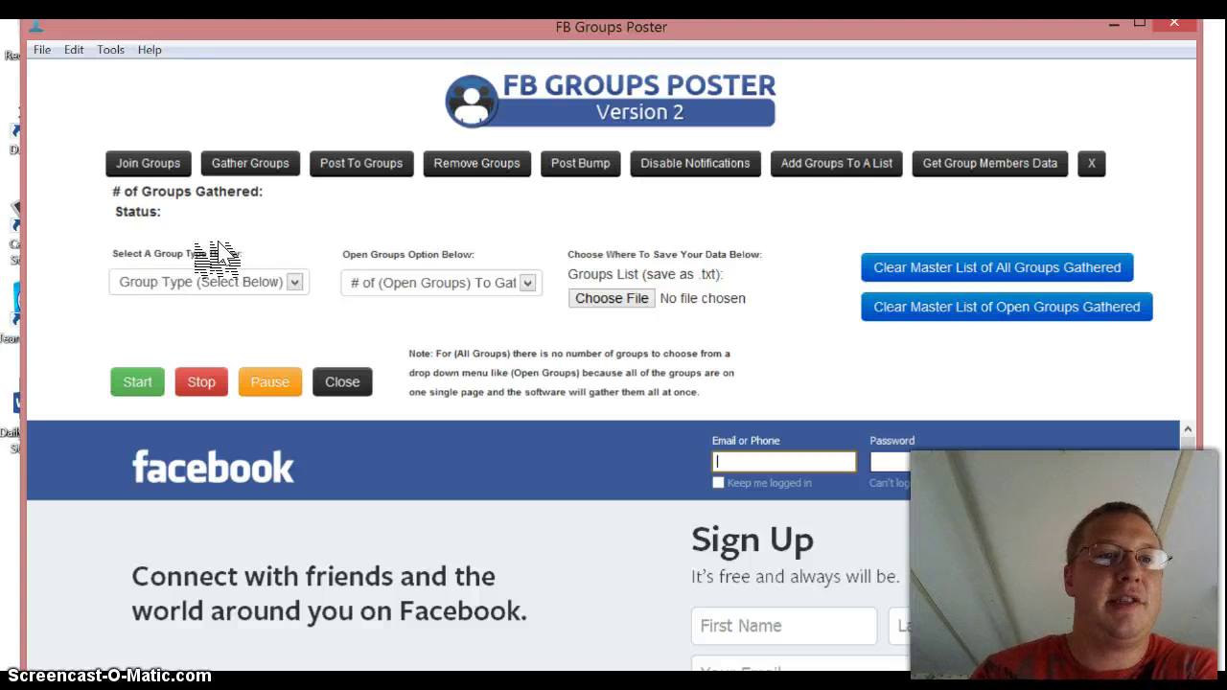
click(230, 286)
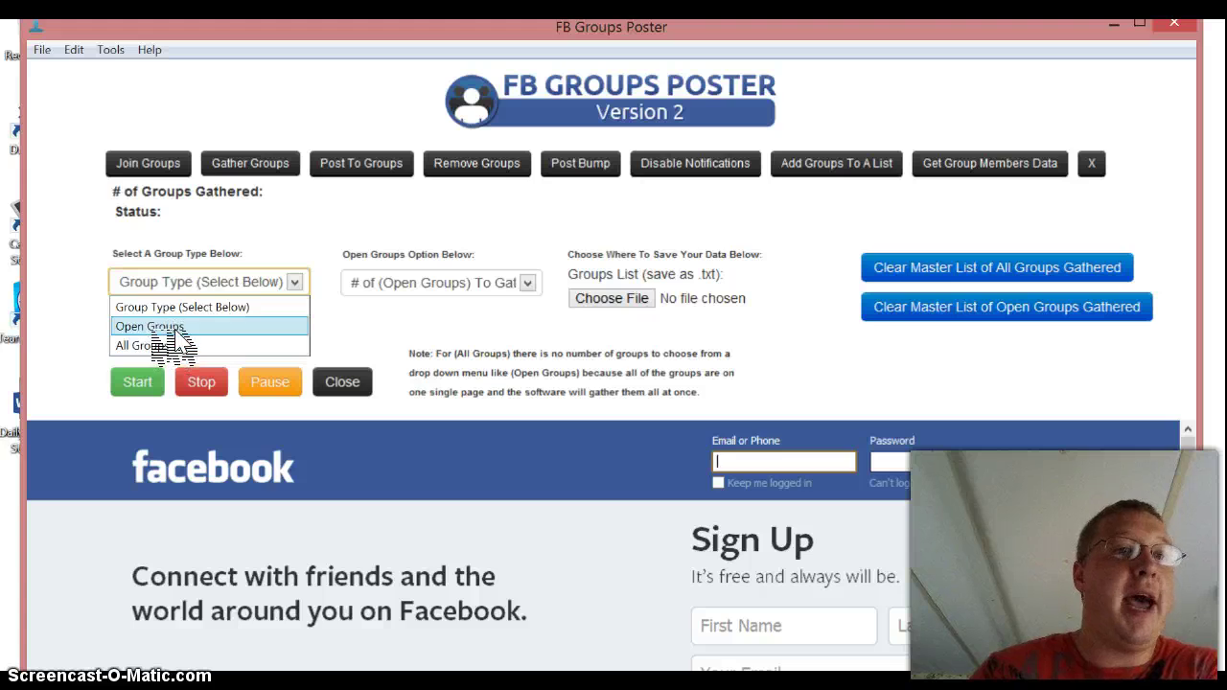
click(230, 307)
click(434, 287)
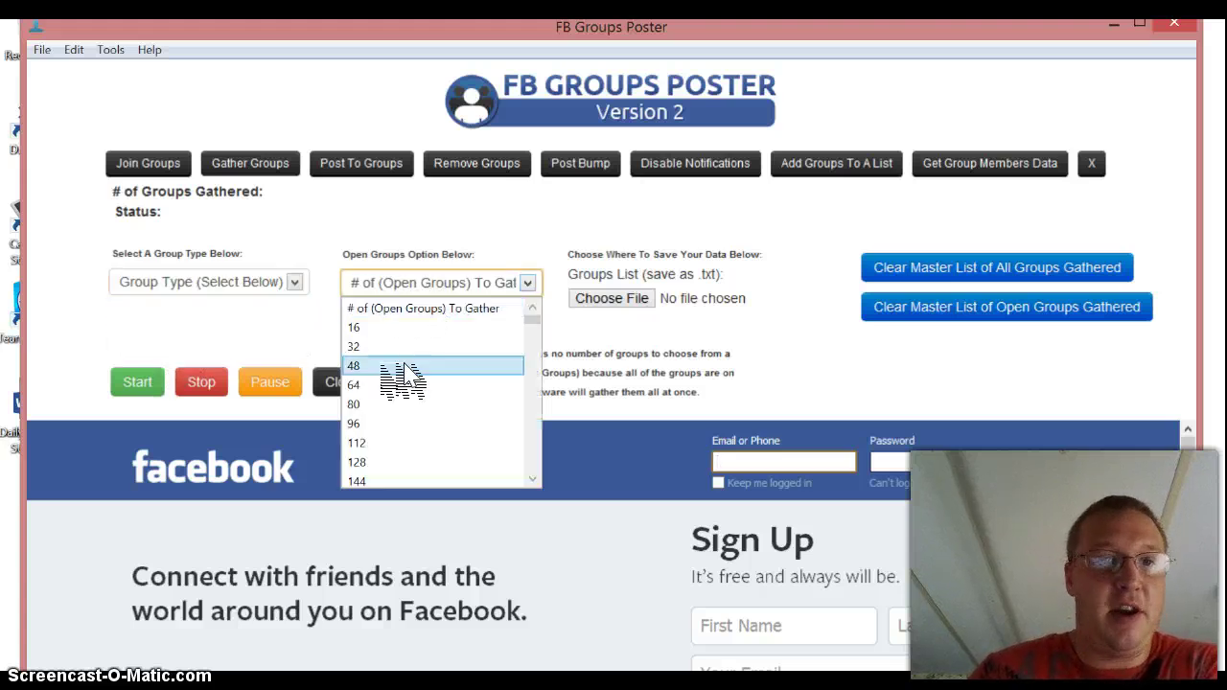
scroll(412, 383, down, 5)
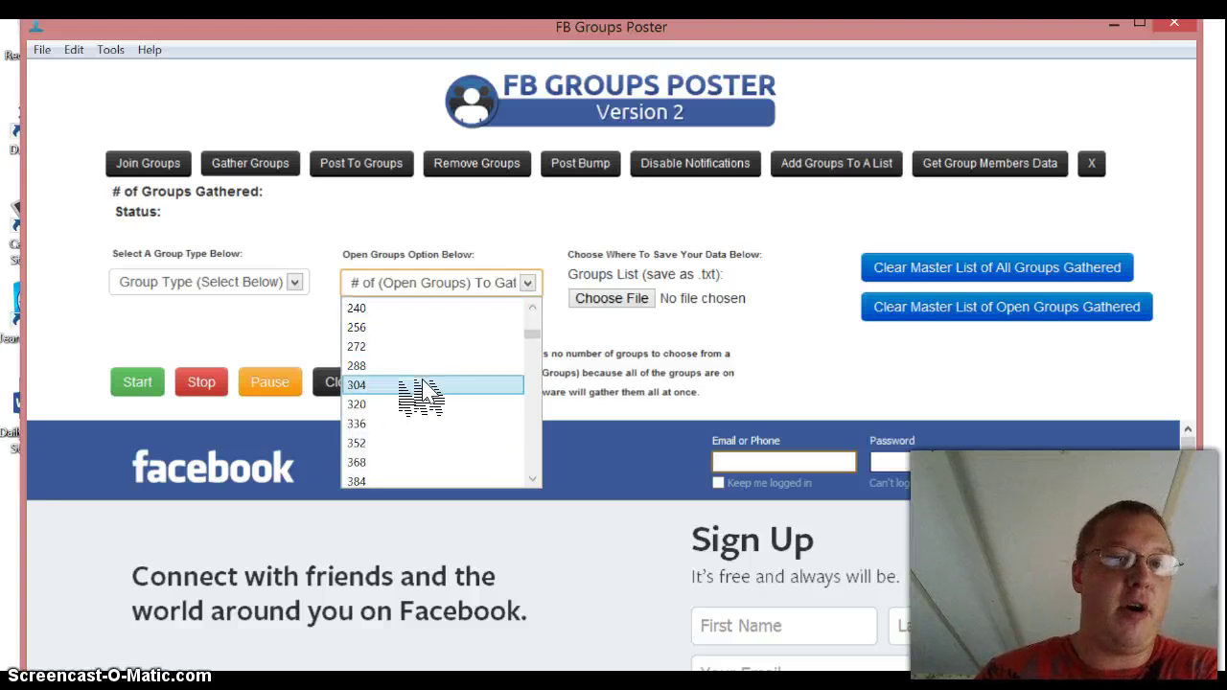
scroll(416, 403, down, 3)
scroll(403, 408, up, 5)
scroll(403, 408, up, 3)
click(661, 317)
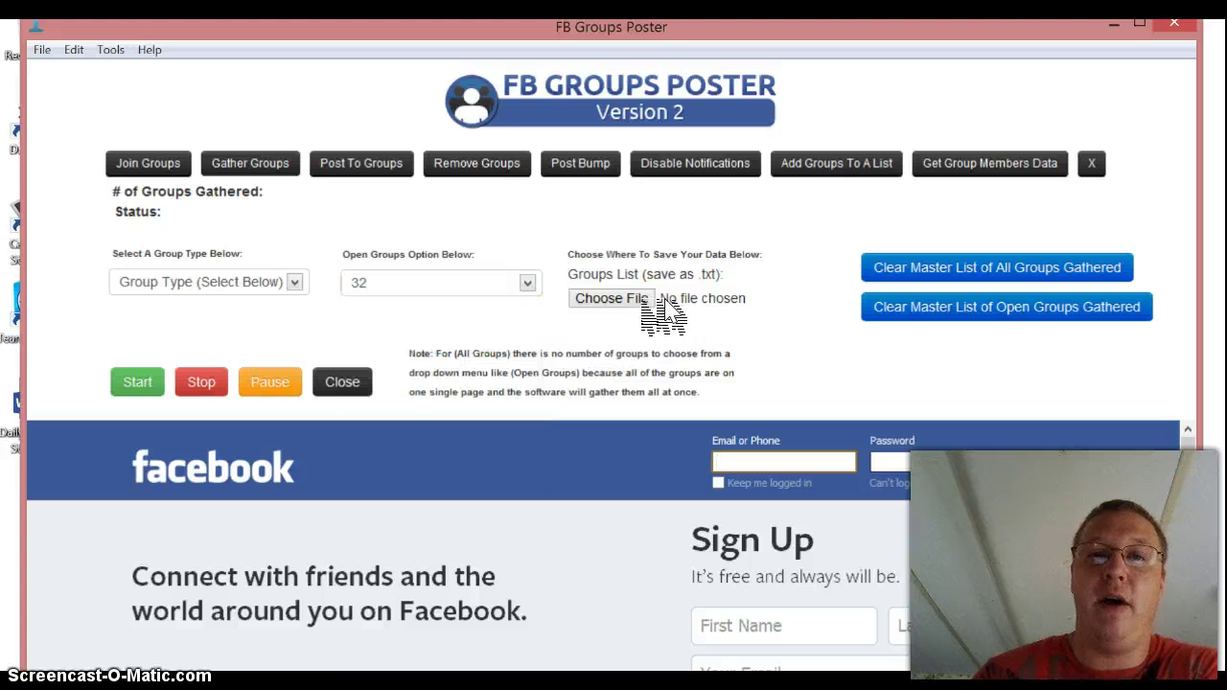
click(641, 300)
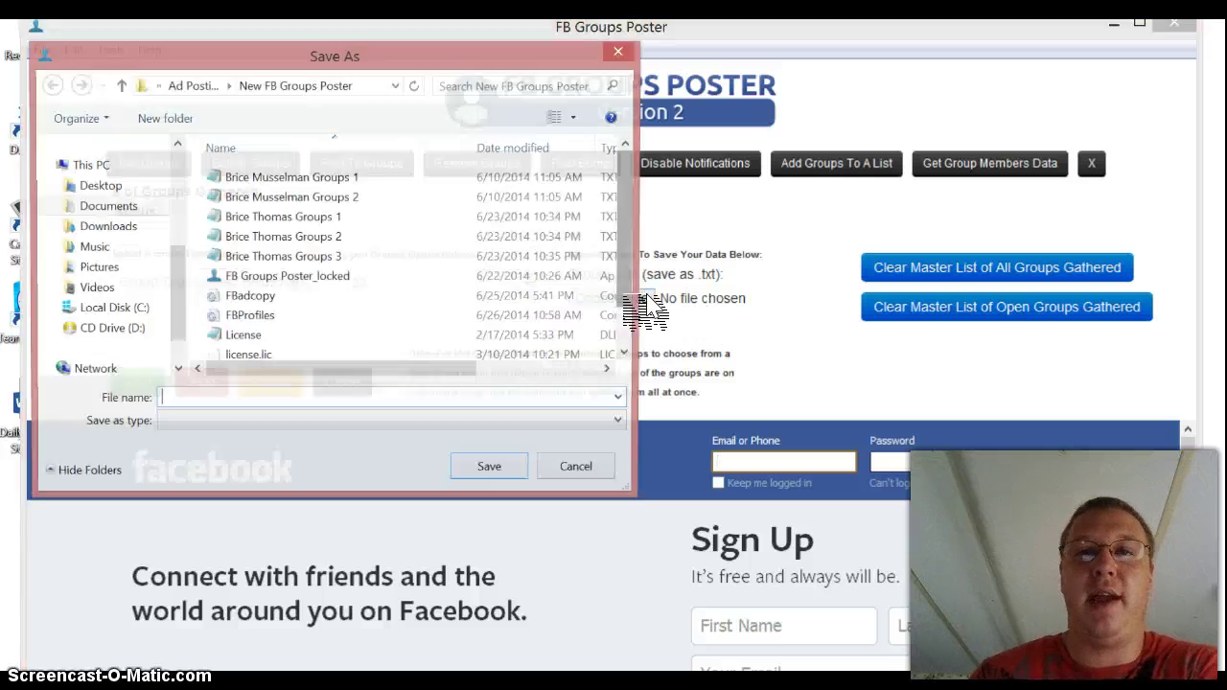
click(620, 51)
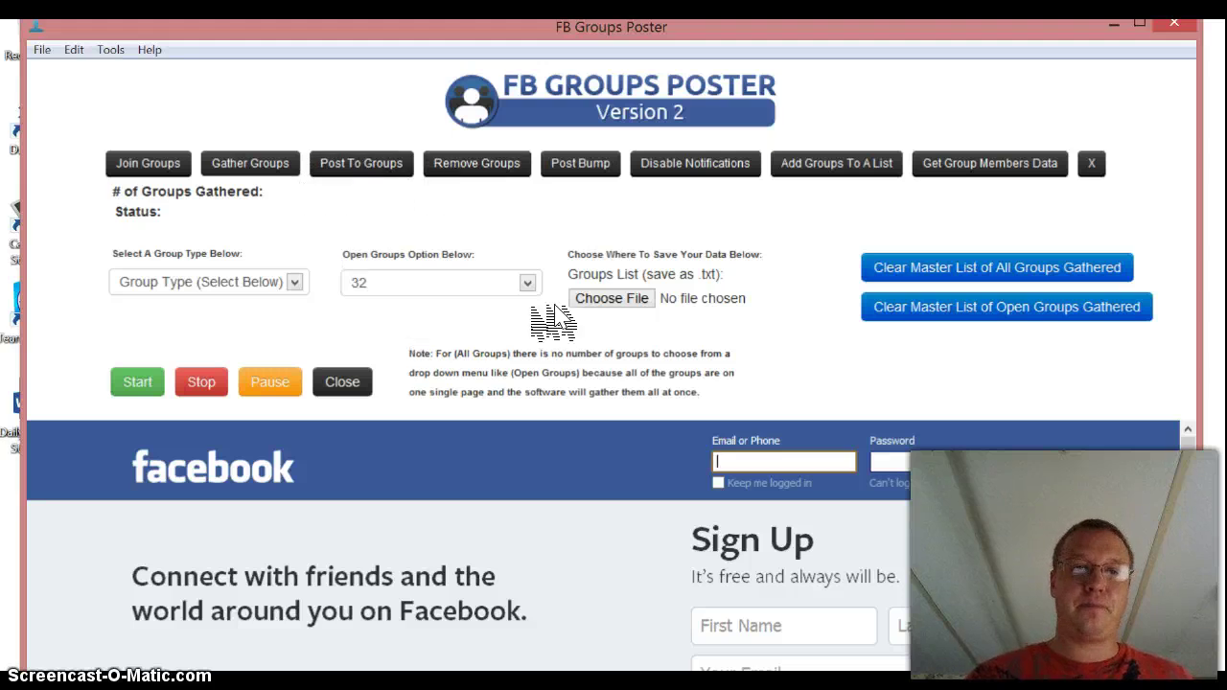
Back in Post To Groups, press Start and confirm to begin posting to the 226 groups.
click(365, 165)
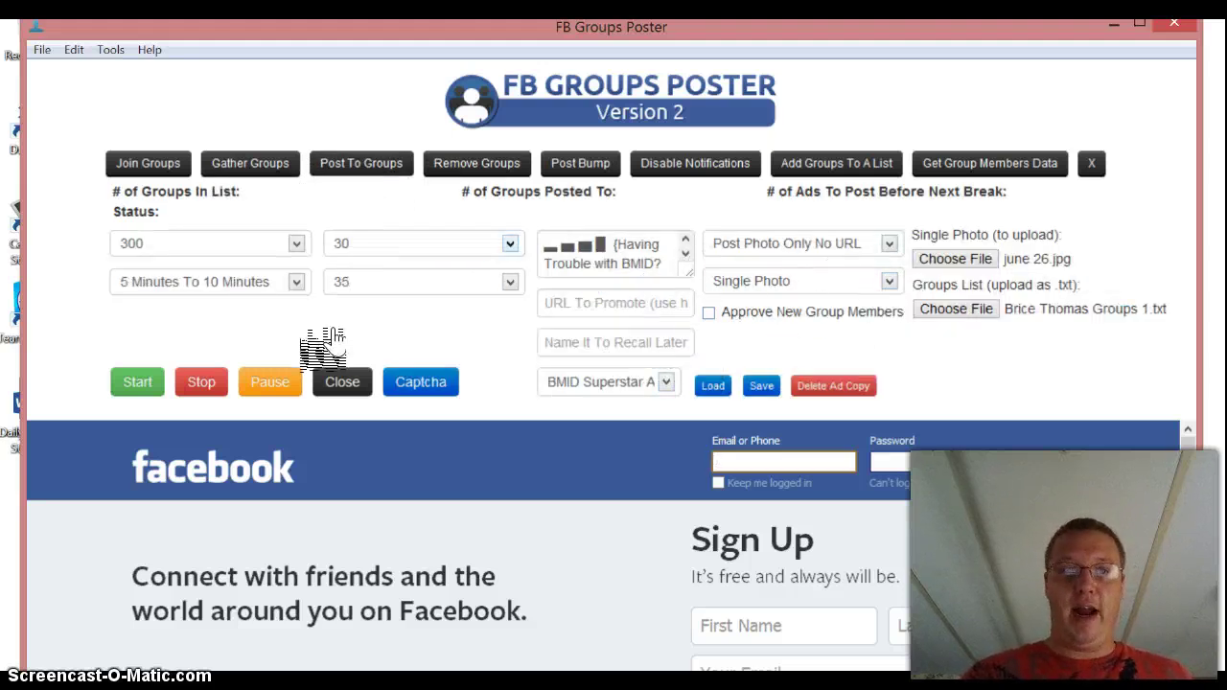
click(133, 386)
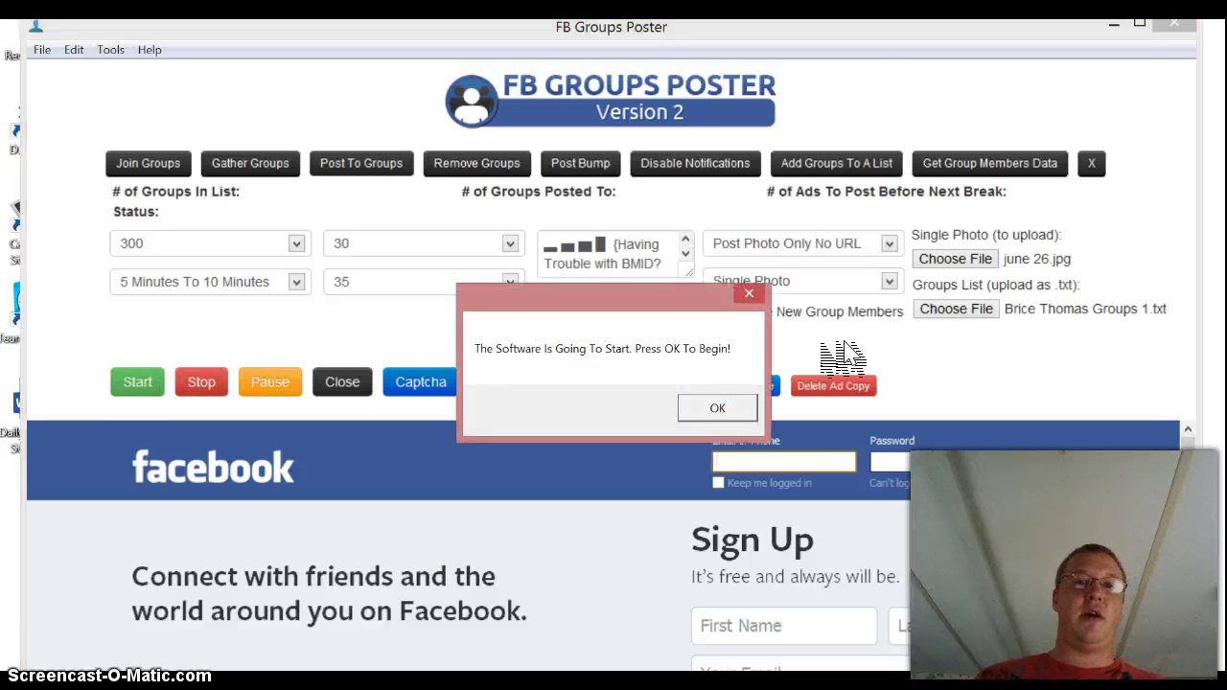
click(738, 408)
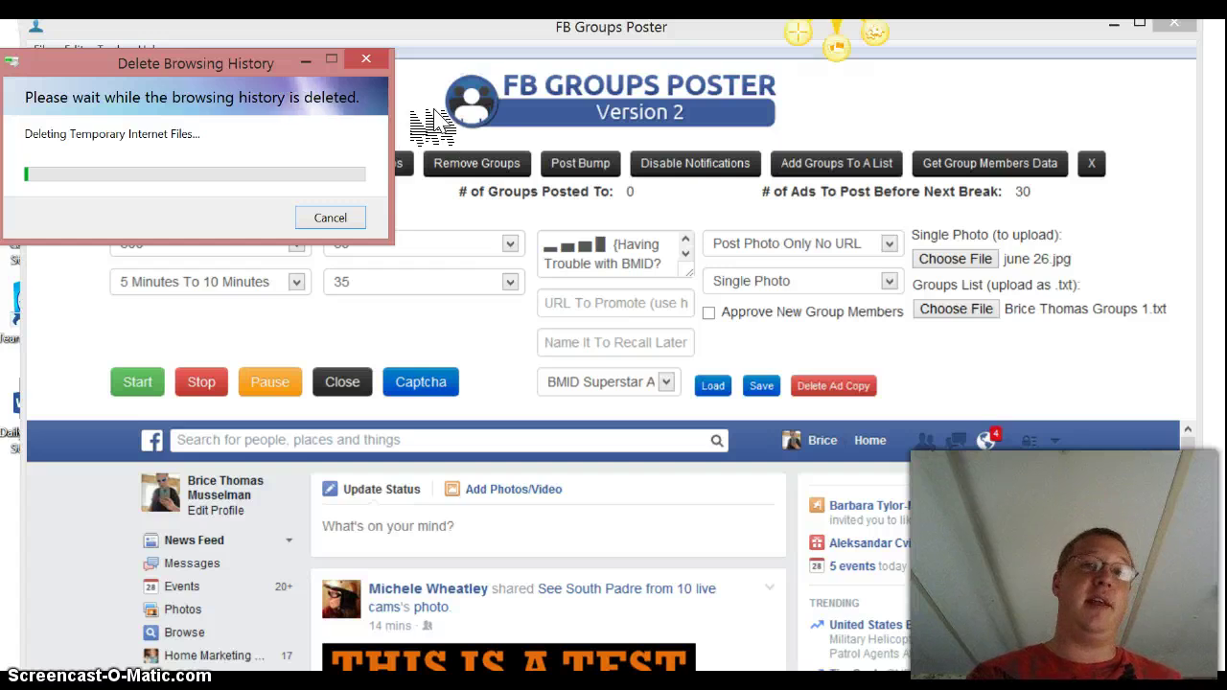
Cancel the browsing-history deletion and scroll down the Internet Marketing- MLM group page.
click(366, 59)
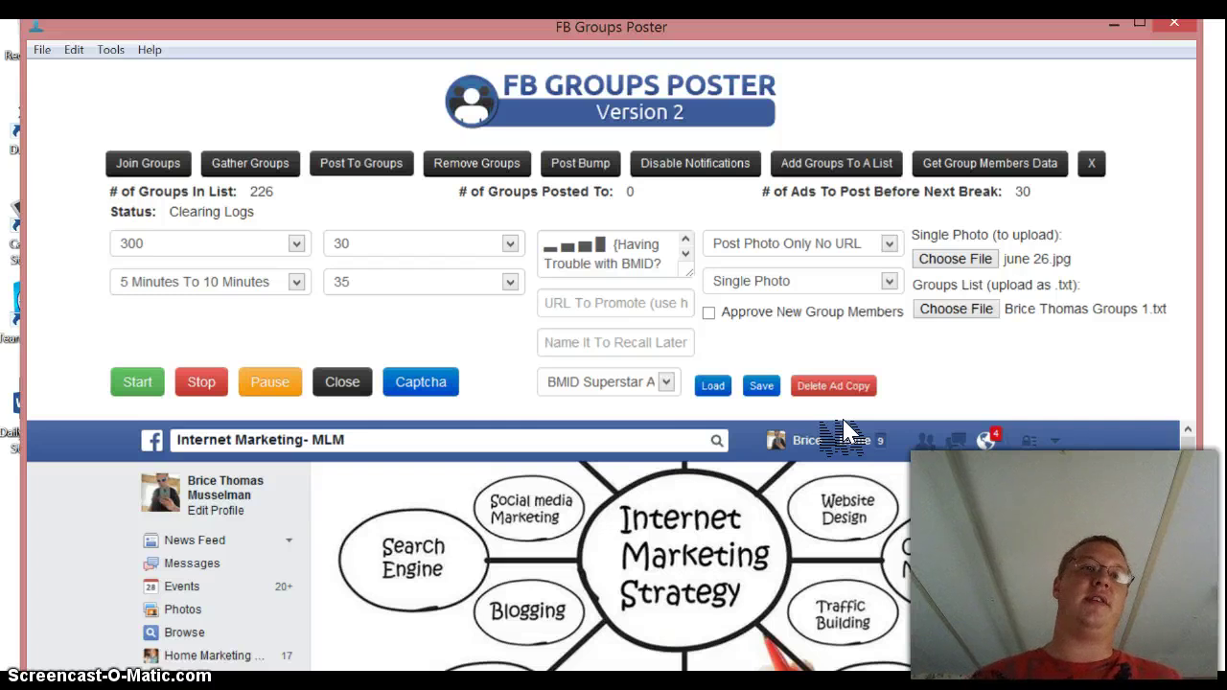
scroll(844, 433, down, 2)
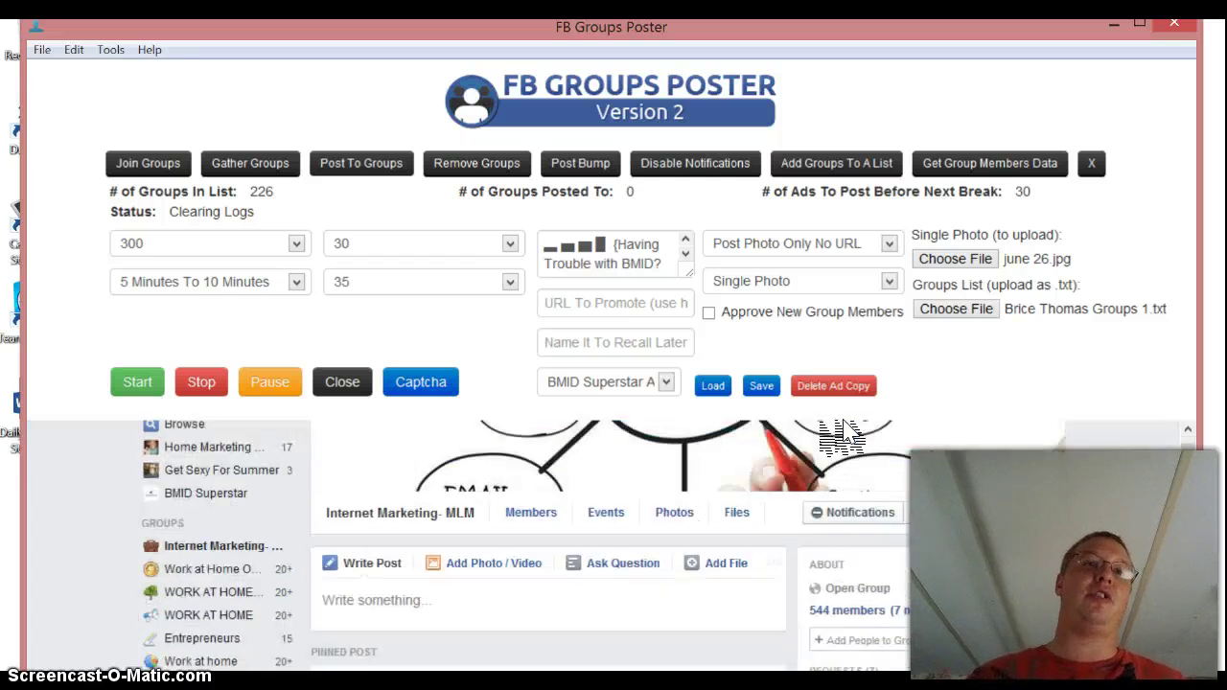